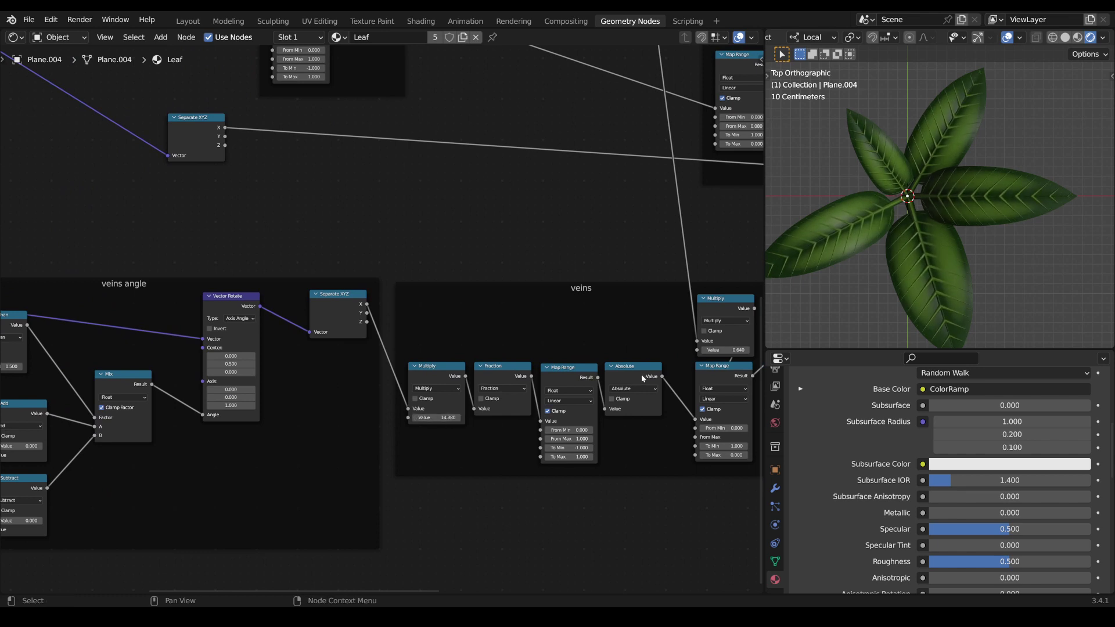
Examine the finished leaf material's veins and stem node groups and view the leaves from a different angle
middle_drag(642, 378, 532, 420)
drag(510, 412, 552, 412)
middle_drag(533, 188, 490, 314)
scroll(505, 312, up, 3)
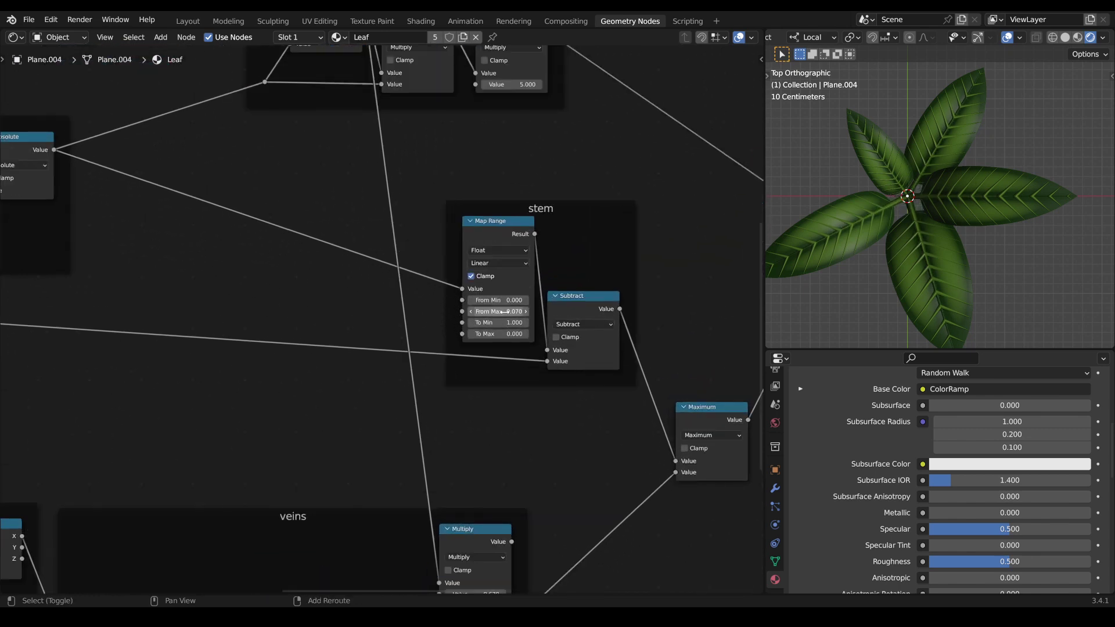
scroll(932, 187, down, 3)
middle_drag(970, 225, 889, 162)
scroll(929, 214, up, 3)
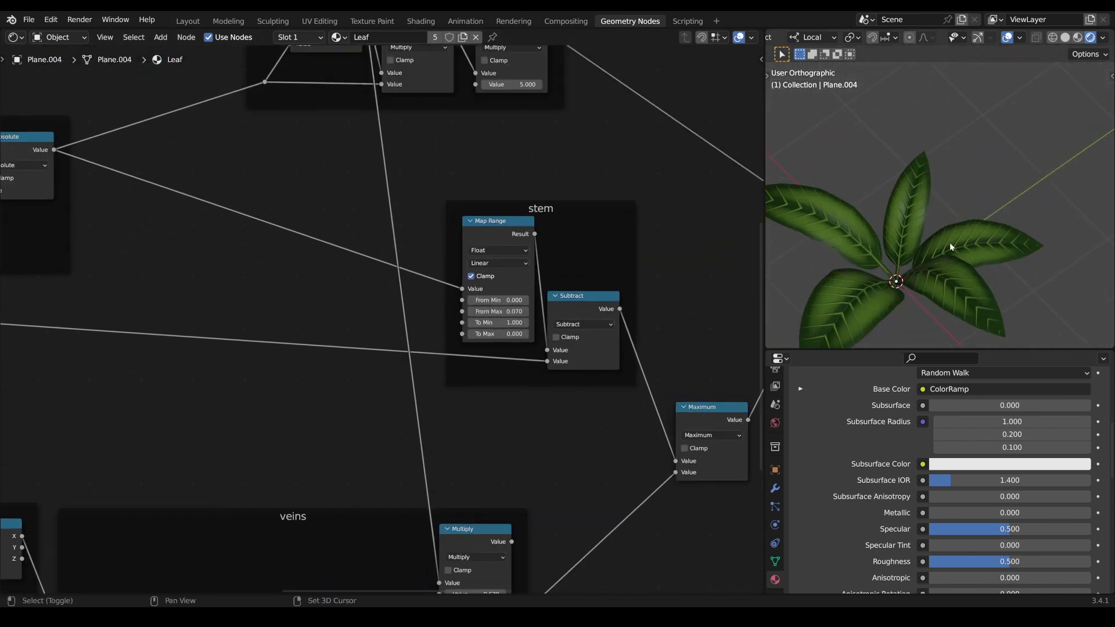
key(ctrl+space)
scroll(552, 428, down, 4)
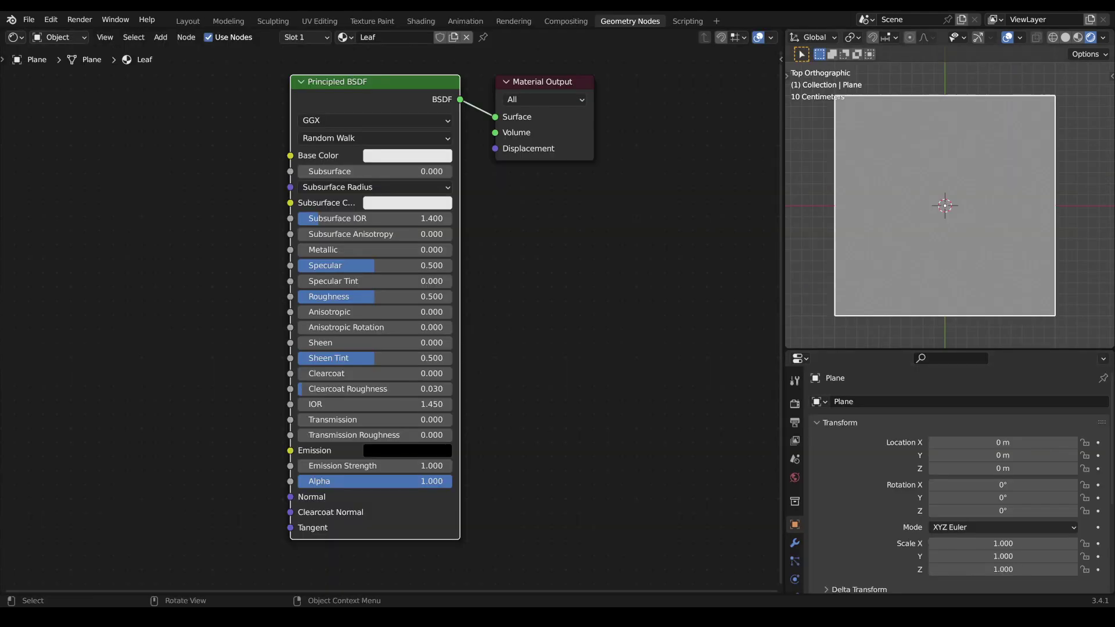
Hide the viewport overlays and delete the Principled BSDF node from the plane's Leaf material
key(Tab)
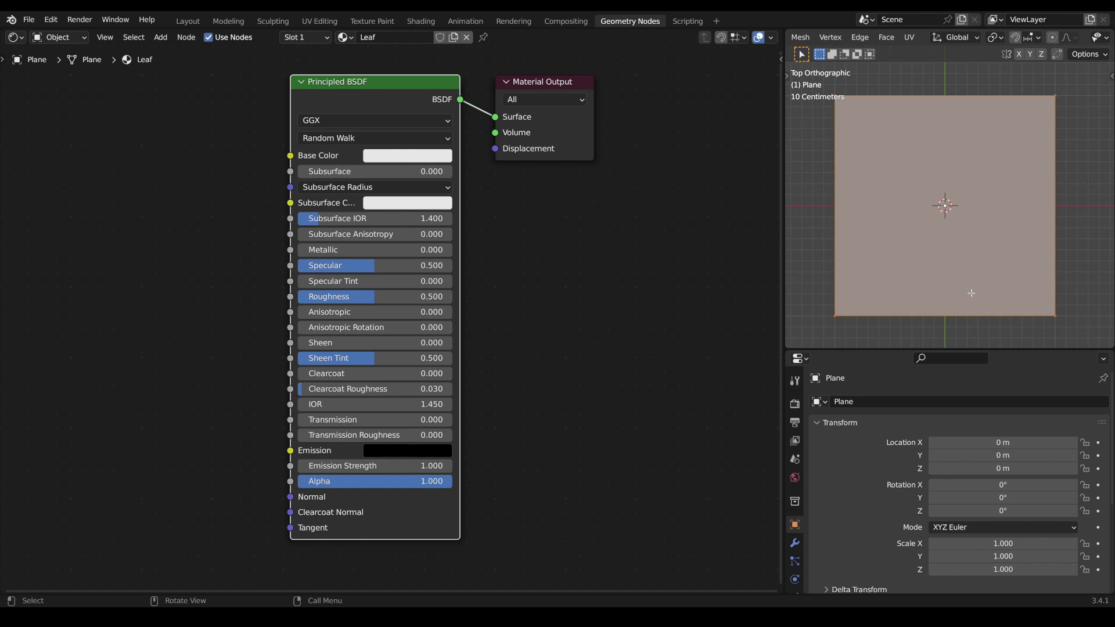
key(Tab)
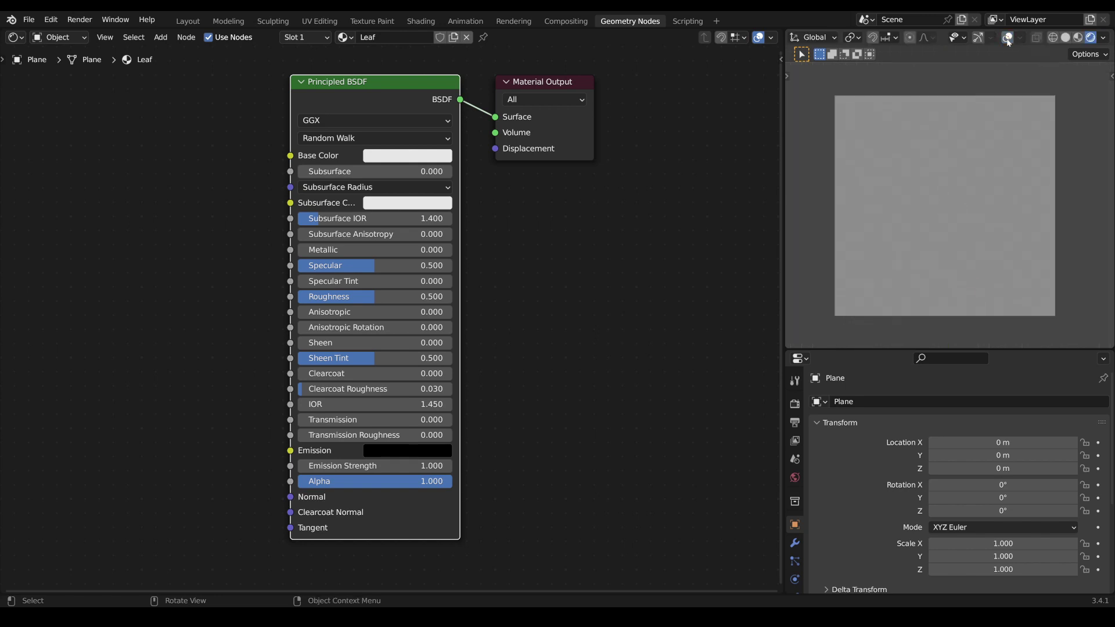
scroll(530, 212, down, 4)
middle_drag(391, 148, 467, 149)
key(x)
Add a Texture Coordinate node in front of the Material Output
key(Tab)
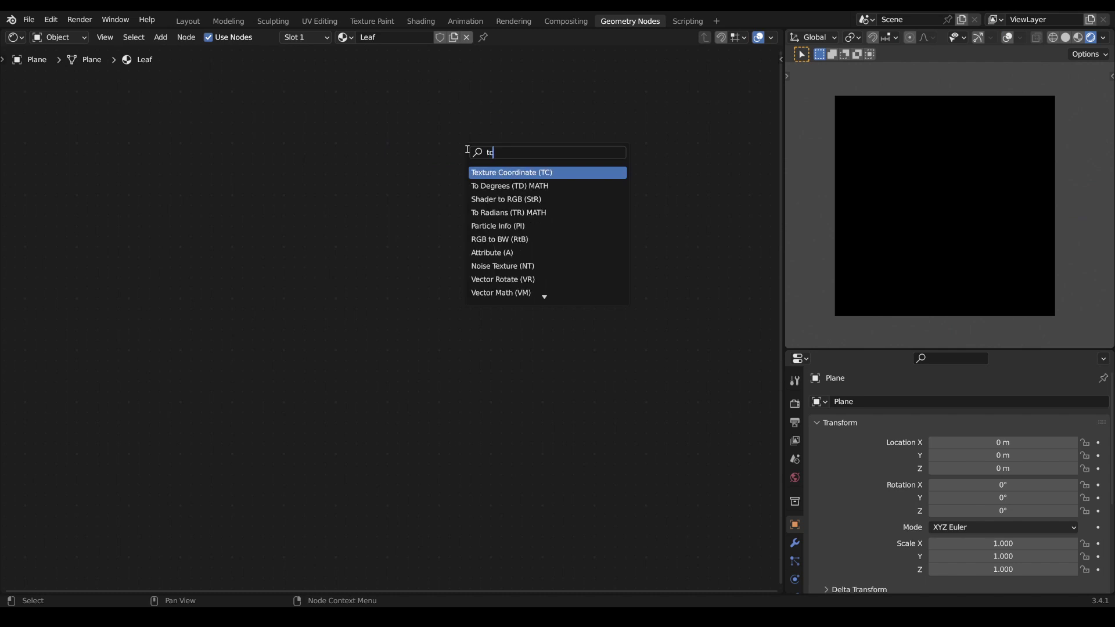
text(tc)
key(Return)
click(367, 166)
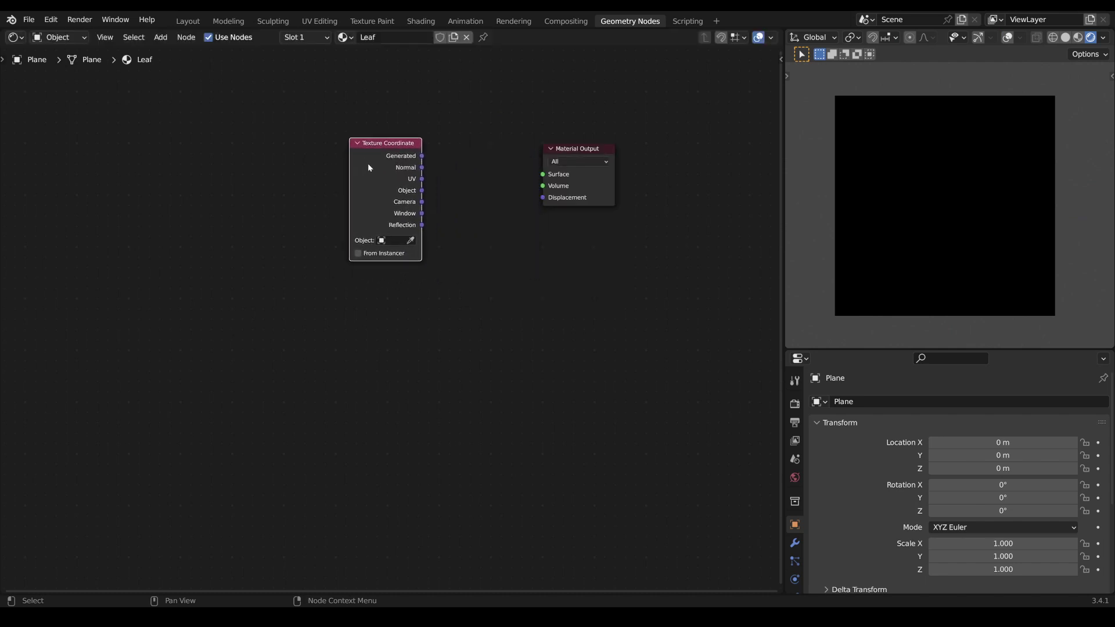
Connect the Texture Coordinate's UV output to the Material Output's Surface and move the two nodes further apart
middle_drag(494, 203, 424, 331)
scroll(424, 332, up, 3)
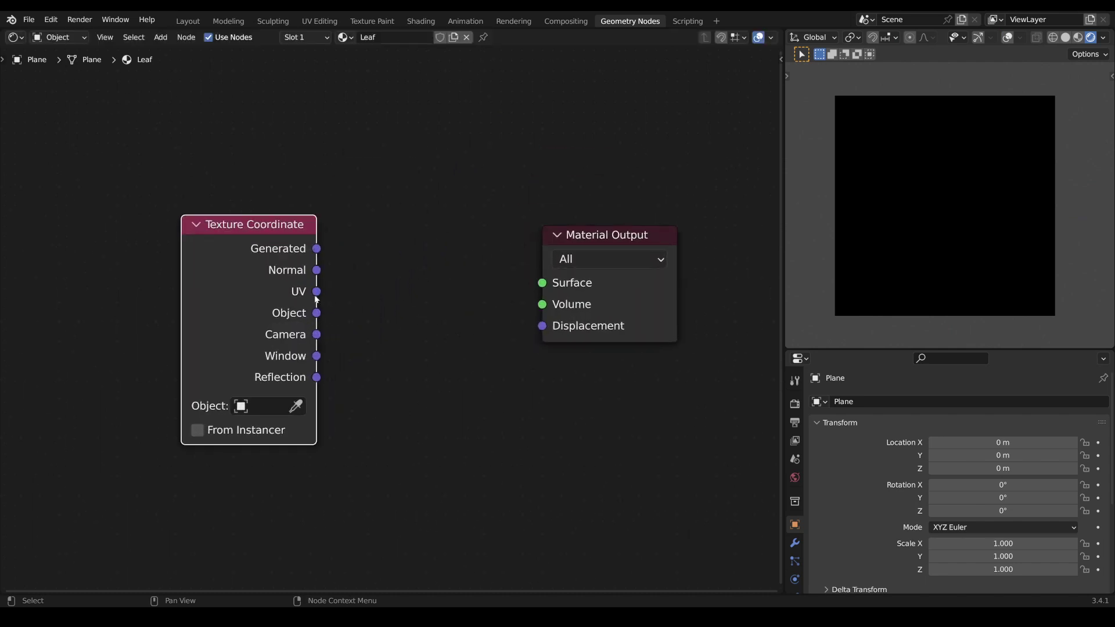
drag(541, 284, 542, 284)
middle_drag(462, 329, 525, 339)
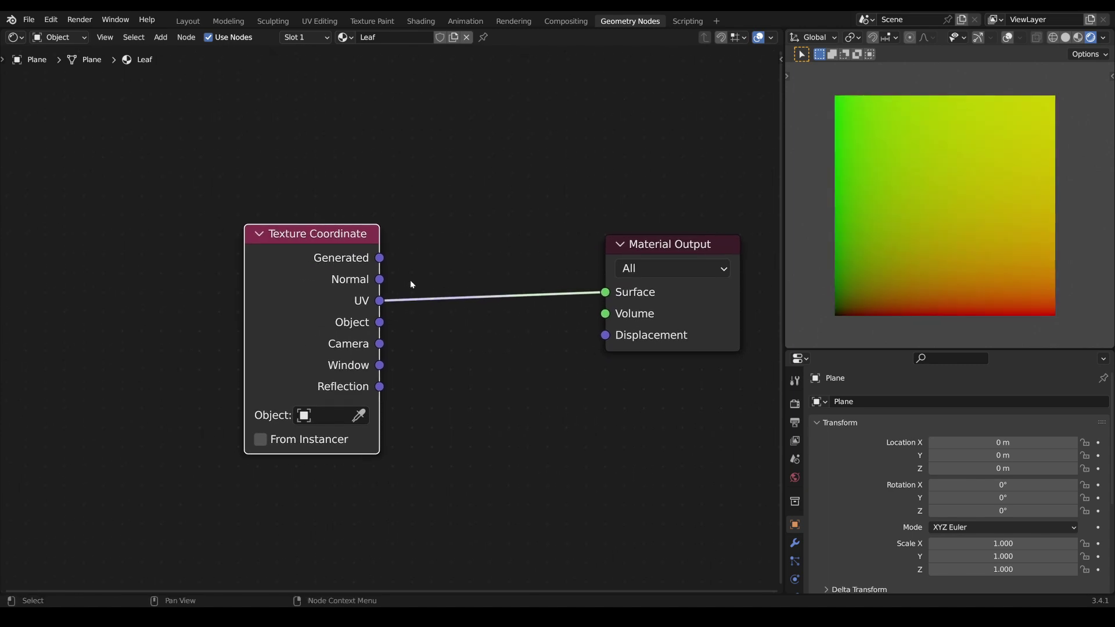
drag(309, 237, 186, 225)
scroll(338, 318, down, 2)
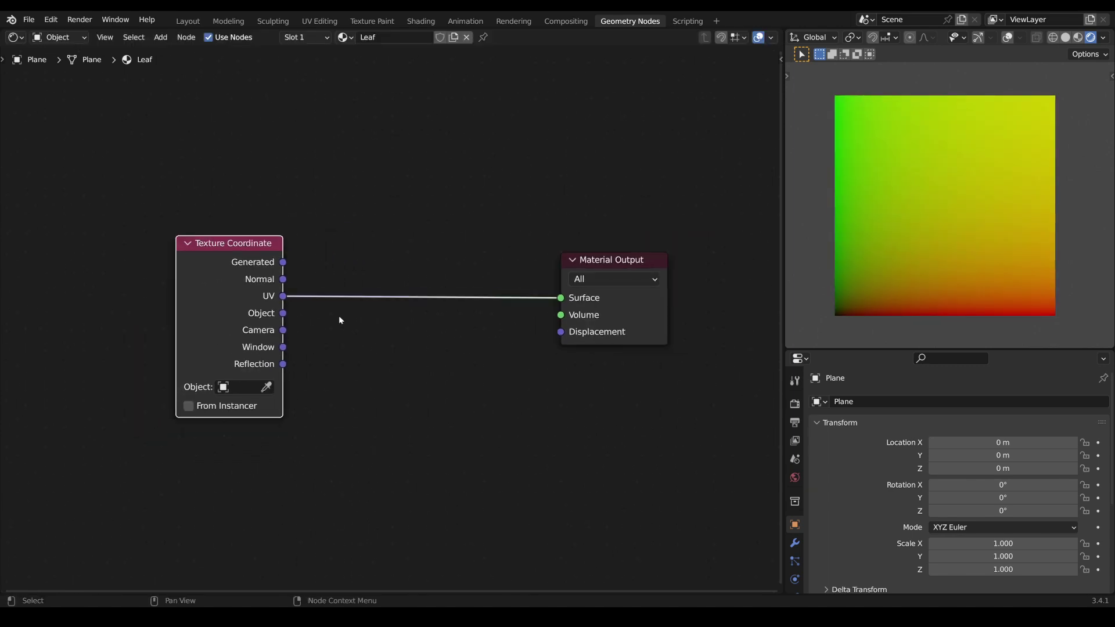
Insert a Separate XYZ node on the link between the UV output and the Material Output
key(shift+a)
text(sep)
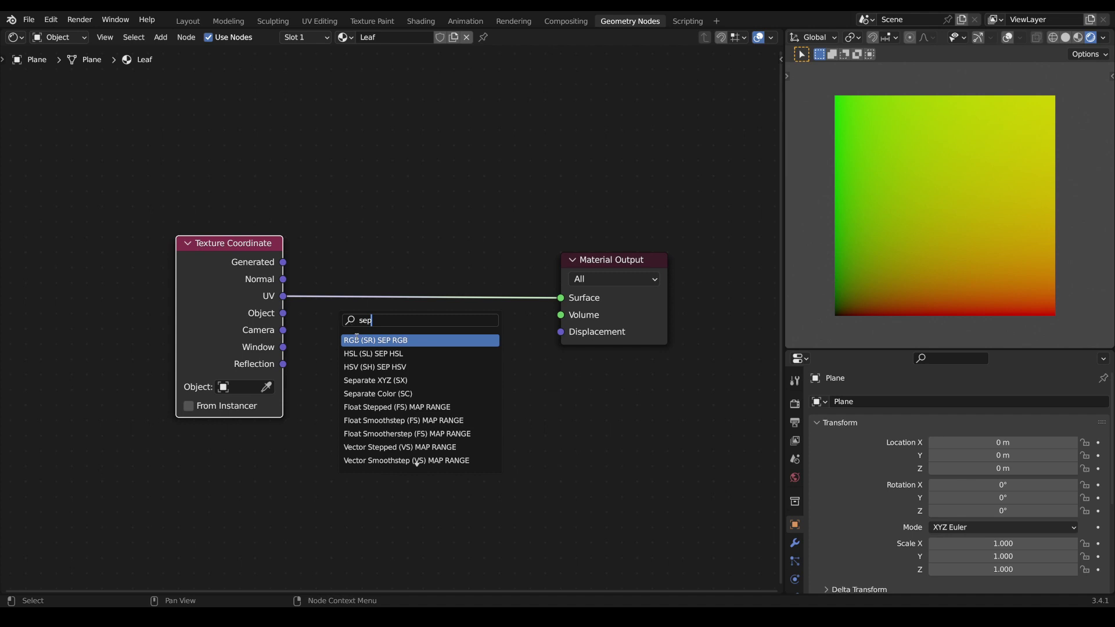
text(a)
key(Return)
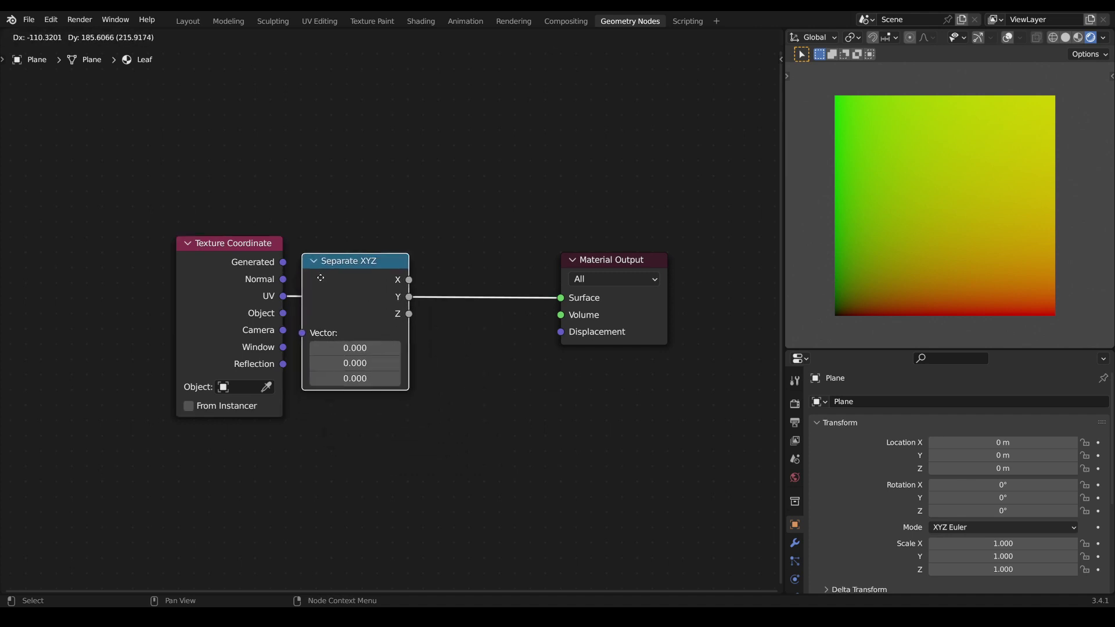
click(319, 276)
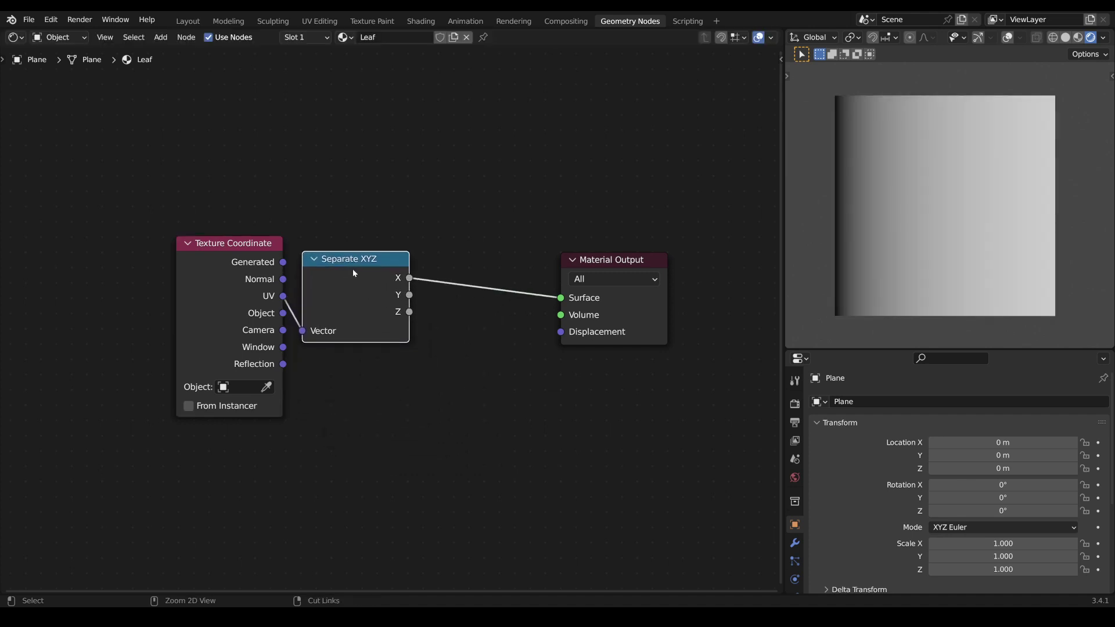
Preview the Separate XYZ's Y output and shift it together with the Texture Coordinate node away from the Material Output
ctrl+shift+click(356, 266)
click(374, 193)
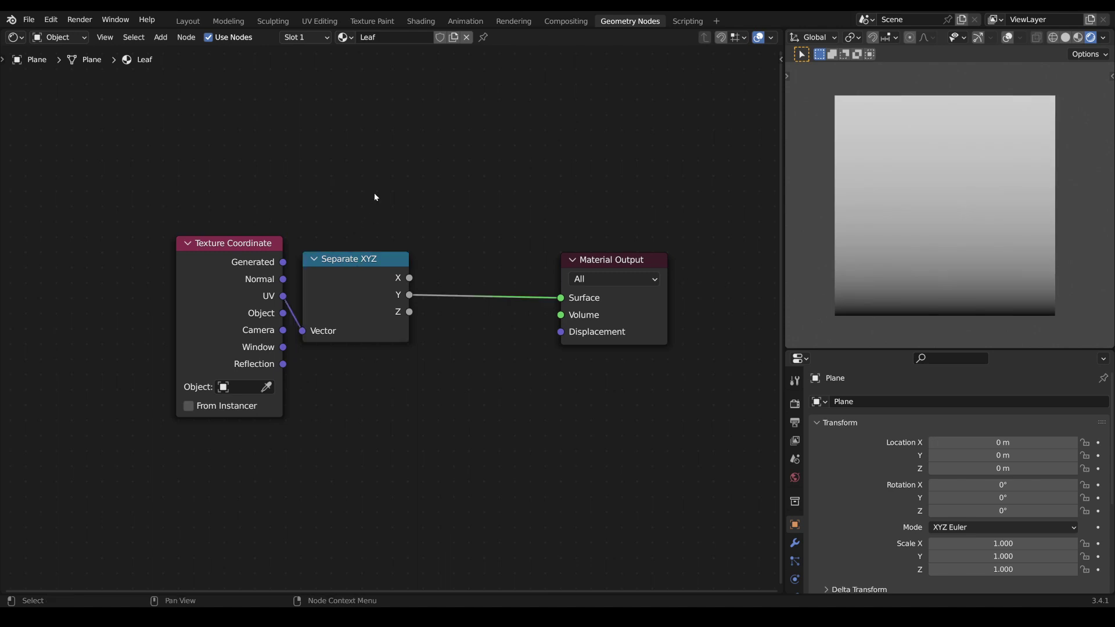
drag(376, 198, 169, 387)
drag(350, 267, 214, 278)
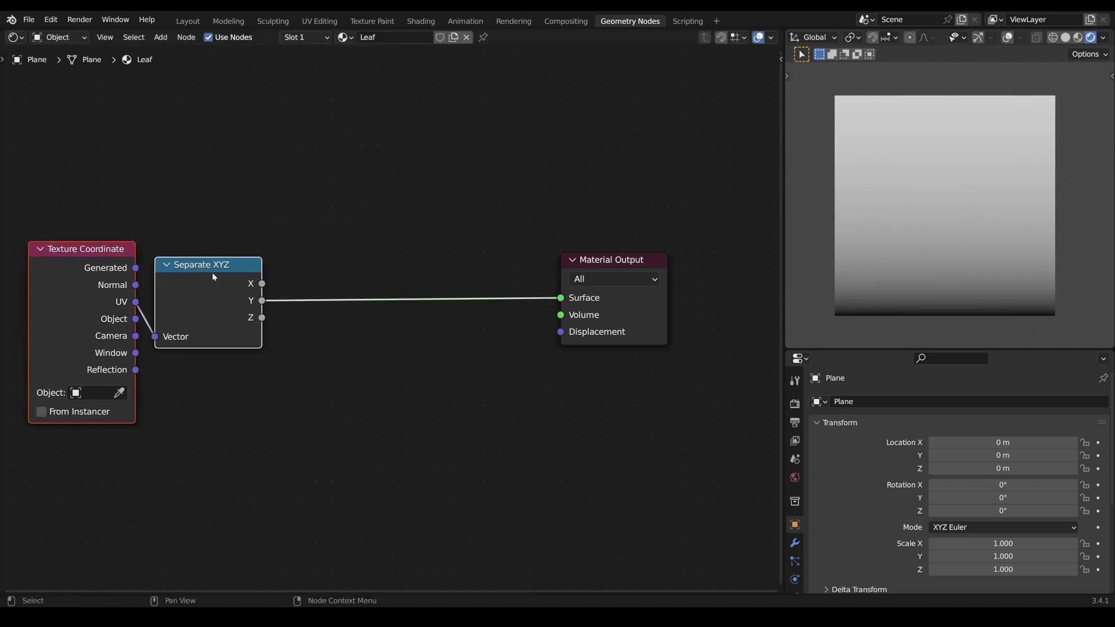
Insert a Greater Than math node before the Material Output, with X feeding its Value and Y feeding its Threshold
middle_drag(215, 277, 252, 280)
key(Tab)
text(g)
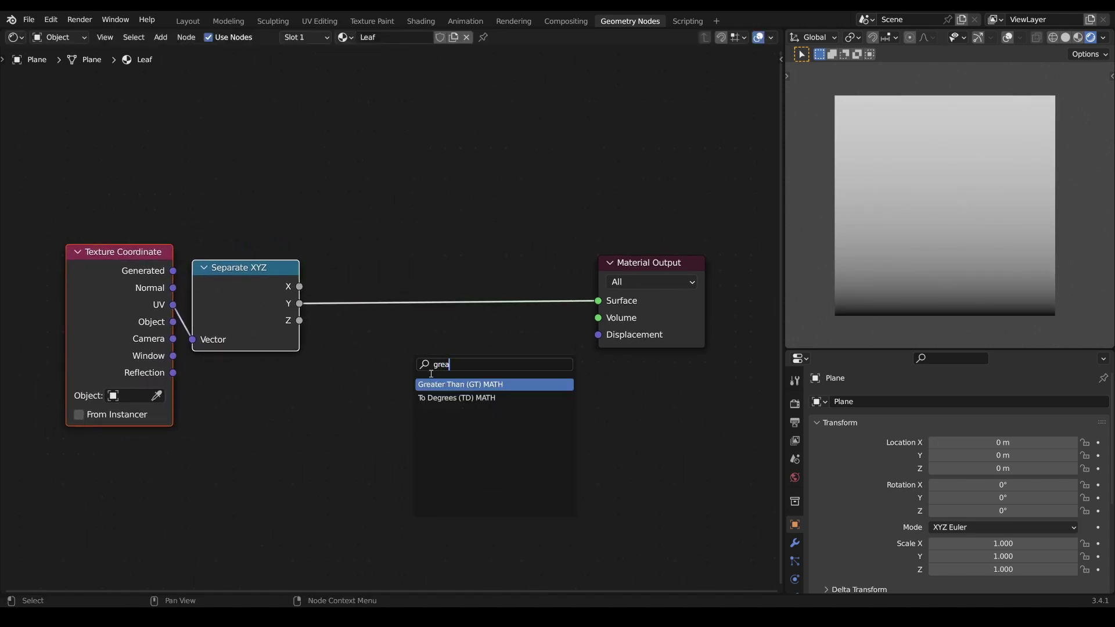
key(Return)
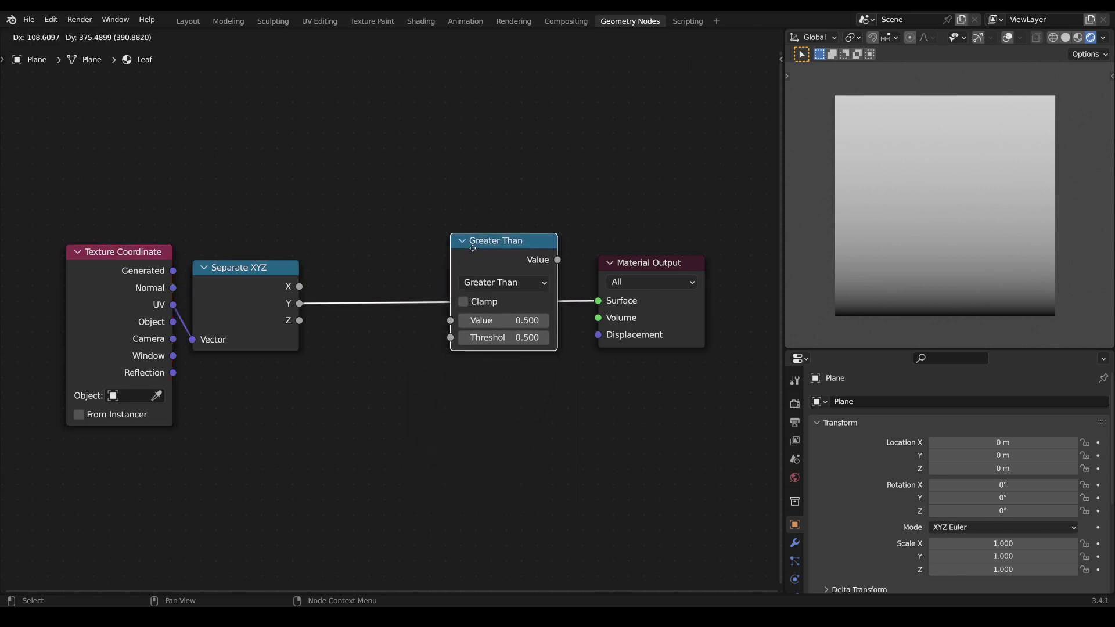
click(465, 250)
drag(437, 320, 451, 319)
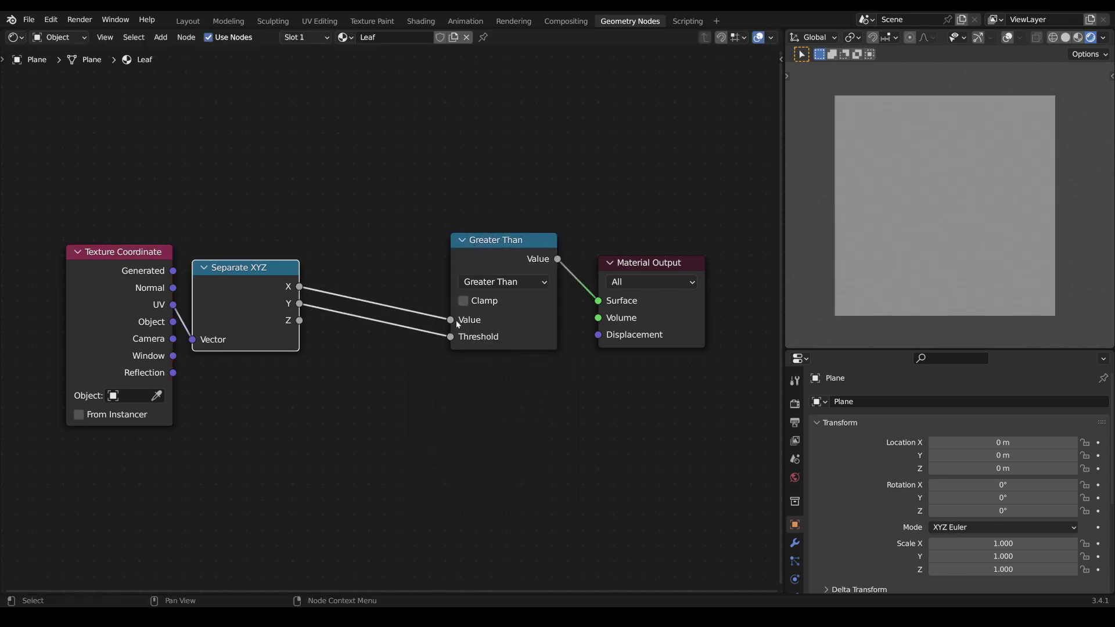
Raise the Greater Than node and move the Texture Coordinate and Separate XYZ nodes back to make room between them
drag(494, 246, 500, 218)
middle_drag(368, 281, 526, 271)
drag(500, 213, 305, 320)
drag(406, 265, 261, 270)
Insert a Float Curve node between the Separate XYZ's X output and the Greater Than's Value input, placed above the Y link
middle_drag(480, 296, 472, 319)
key(Tab)
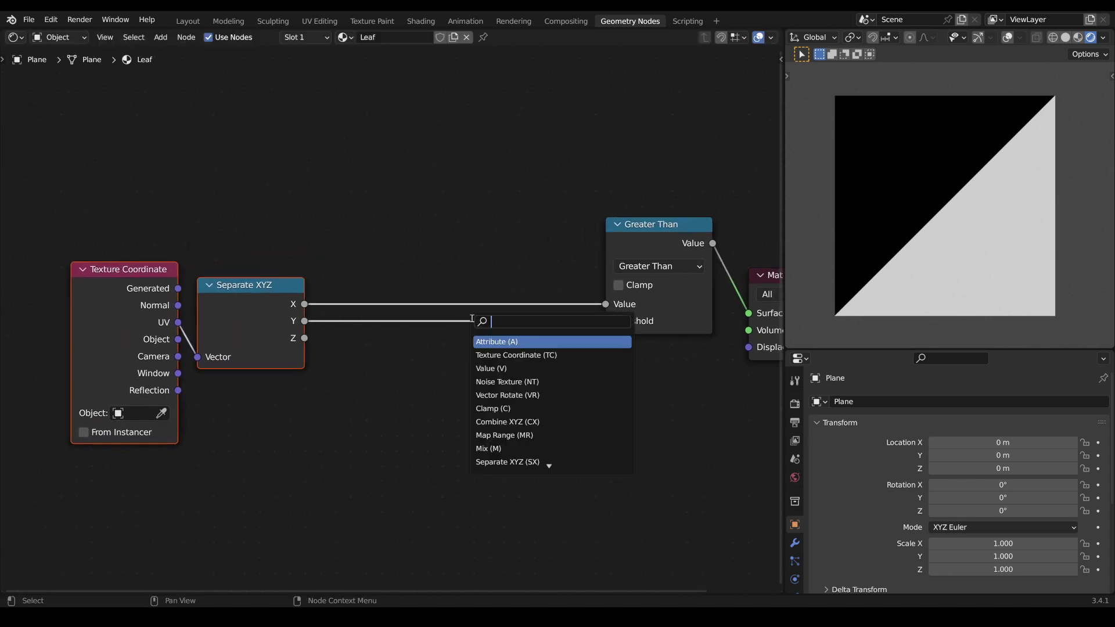
click(489, 354)
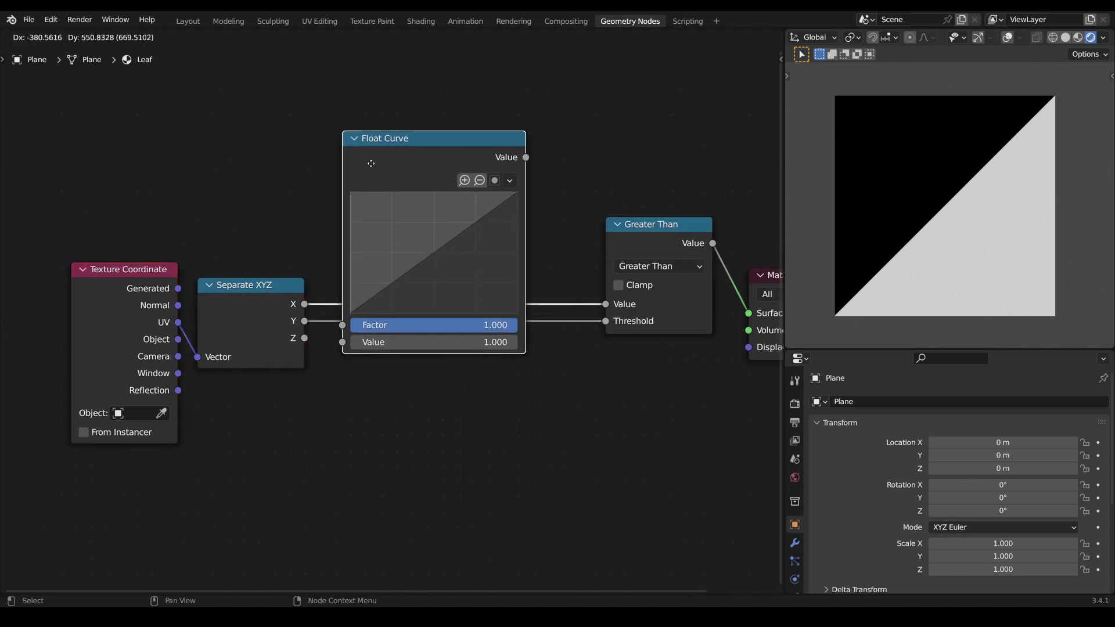
click(393, 162)
drag(427, 146, 440, 94)
middle_drag(443, 116, 436, 159)
Shape the Float Curve into a dome peaking at about 0.42, 0.61, with its start point at 0.0525, 0 and its end lowered to zero
drag(463, 240, 448, 227)
drag(543, 182, 543, 187)
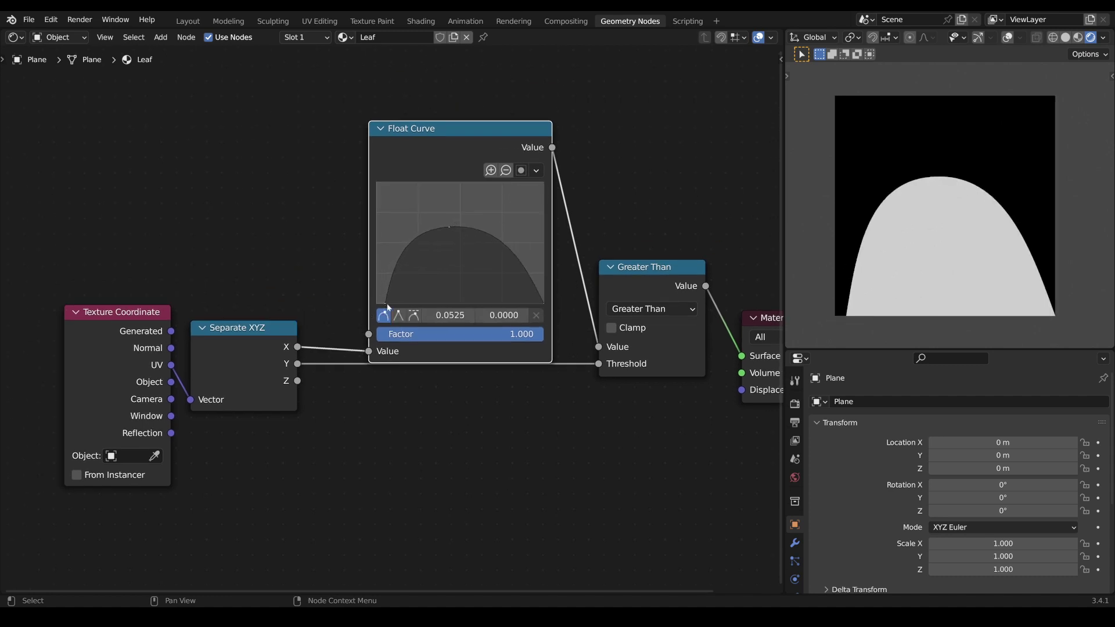
drag(470, 135, 468, 119)
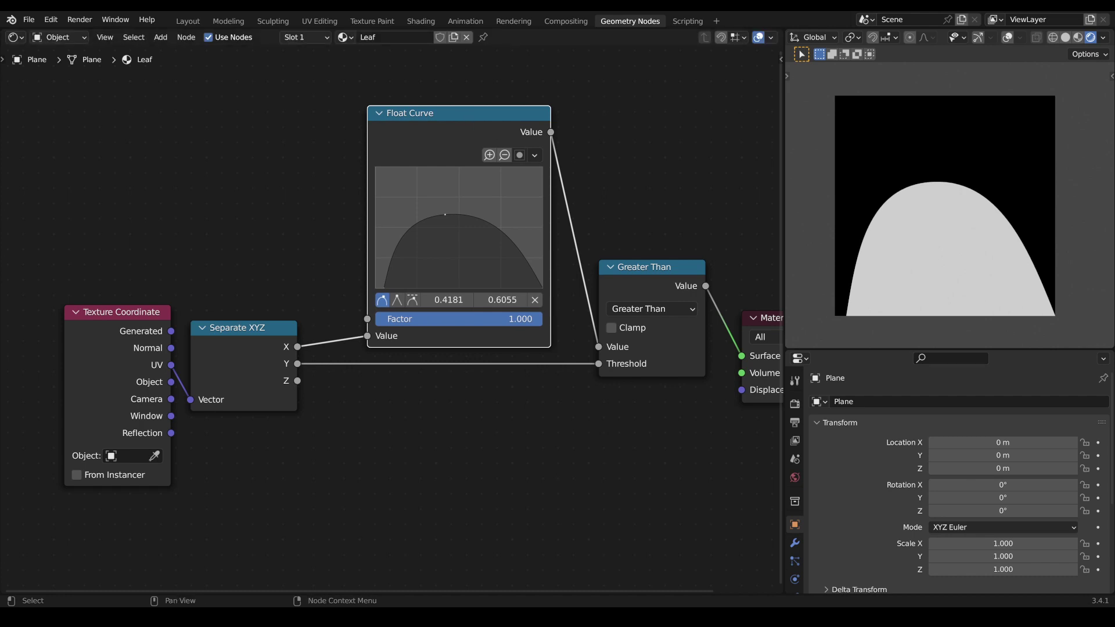
Preview the Separate XYZ's X and Y outputs and move the Material Output below the Greater Than node
click(252, 334)
ctrl+shift+click(253, 332)
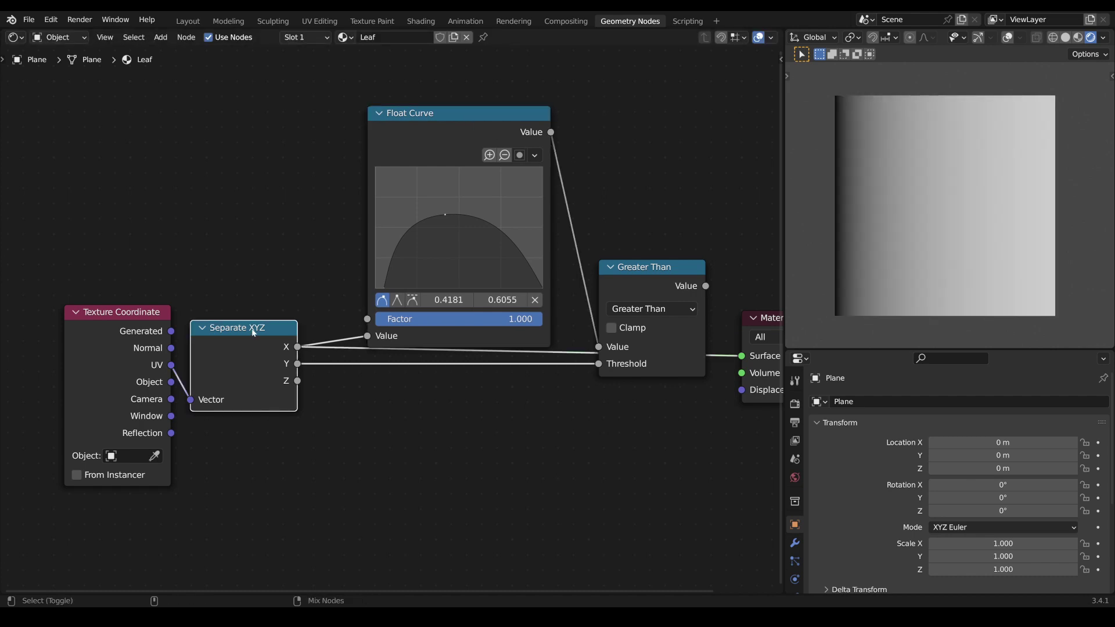
ctrl+shift+click(253, 332)
scroll(507, 385, down, 1)
scroll(507, 381, down, 4)
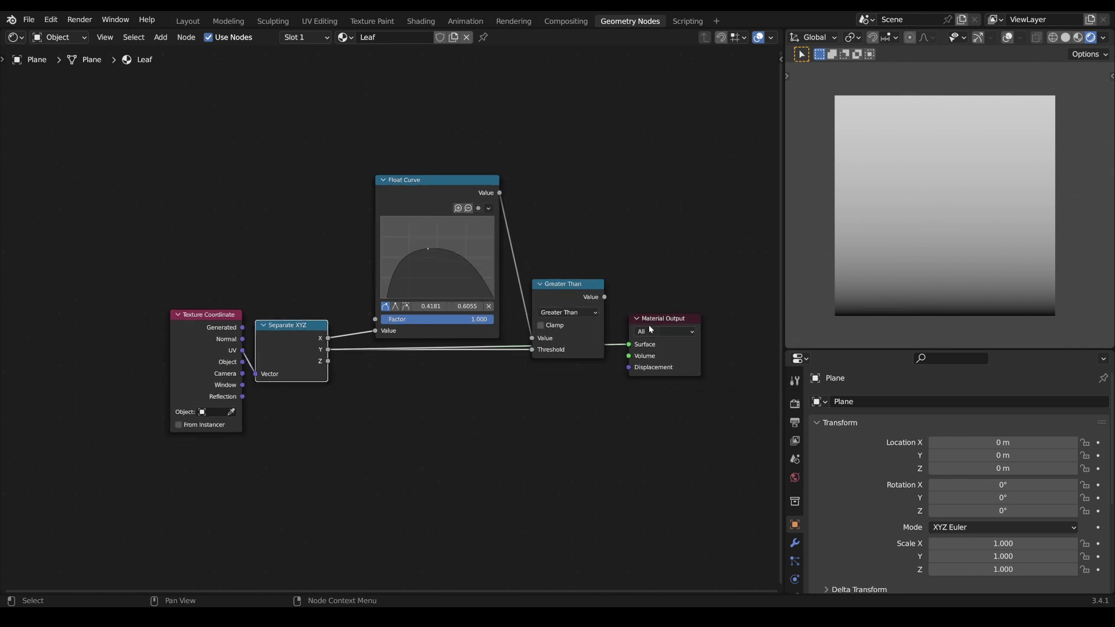
drag(673, 319, 657, 471)
Insert a ColorRamp node between the Separate XYZ's Y output and the Material Output
middle_drag(502, 444, 534, 401)
scroll(535, 401, up, 1)
key(Tab)
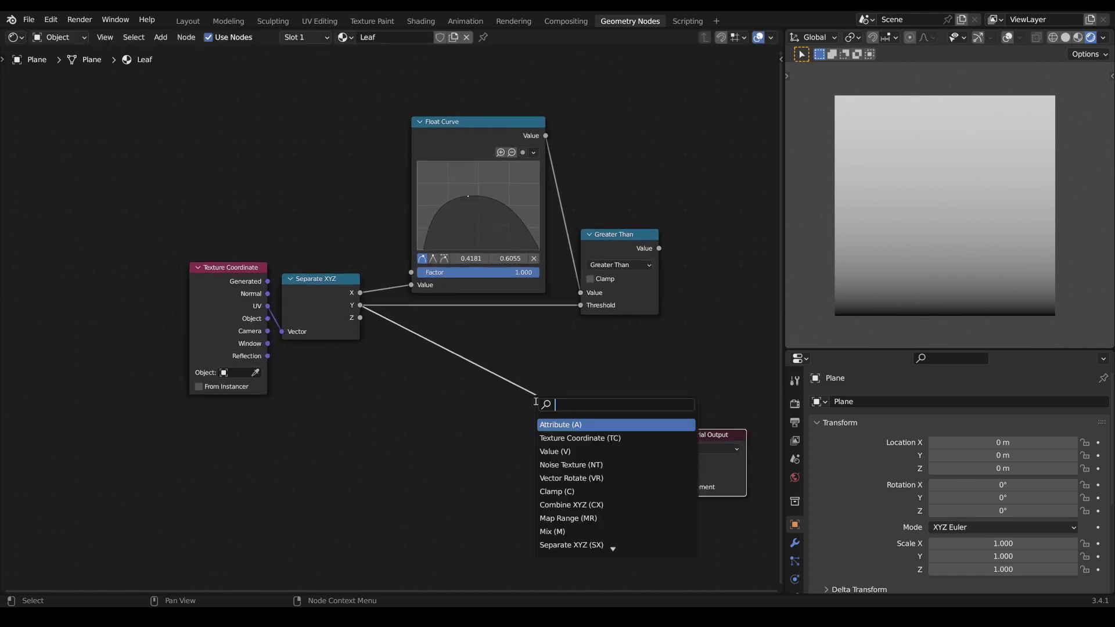
text(ram)
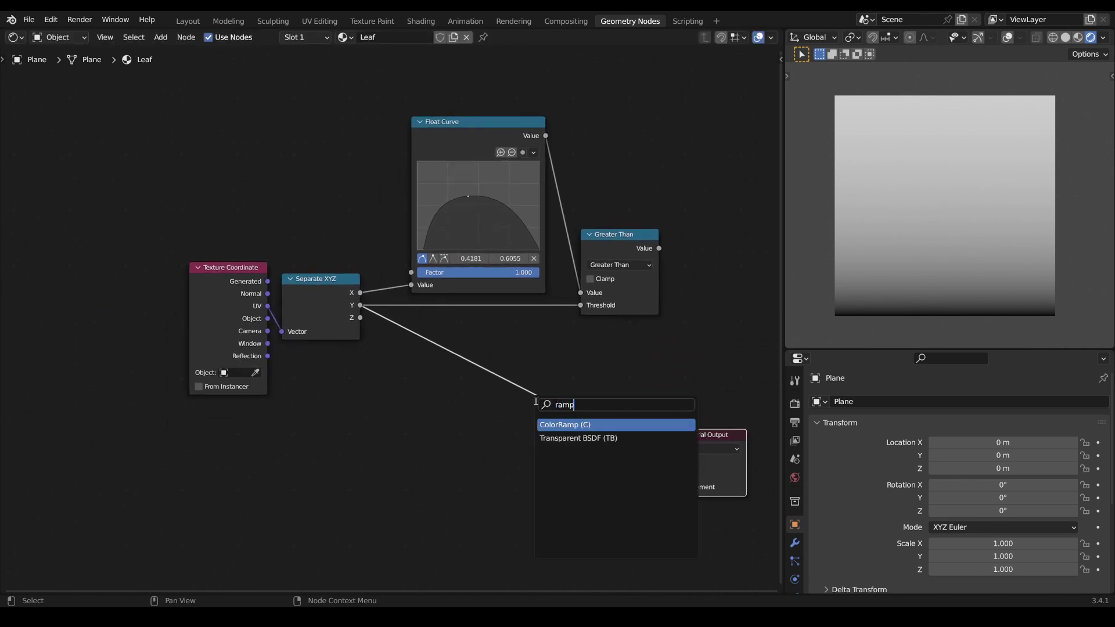
text(p)
key(Return)
click(431, 413)
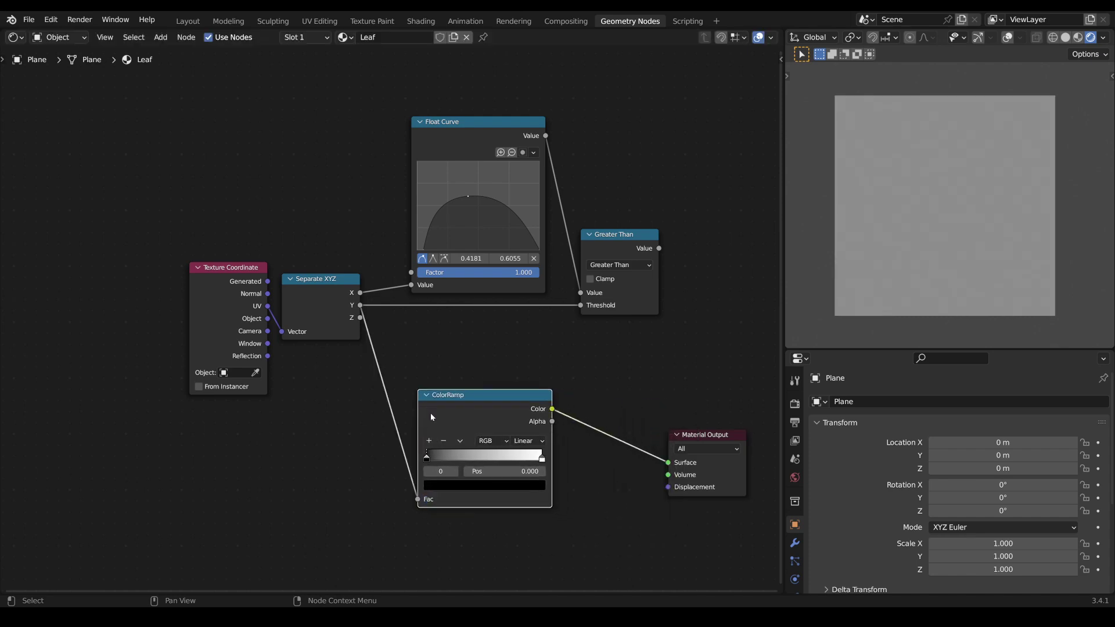
Move the ColorRamp's black stop to the middle of the gradient
scroll(430, 415, up, 1)
scroll(433, 418, up, 1)
middle_drag(470, 436, 435, 328)
scroll(431, 348, up, 1)
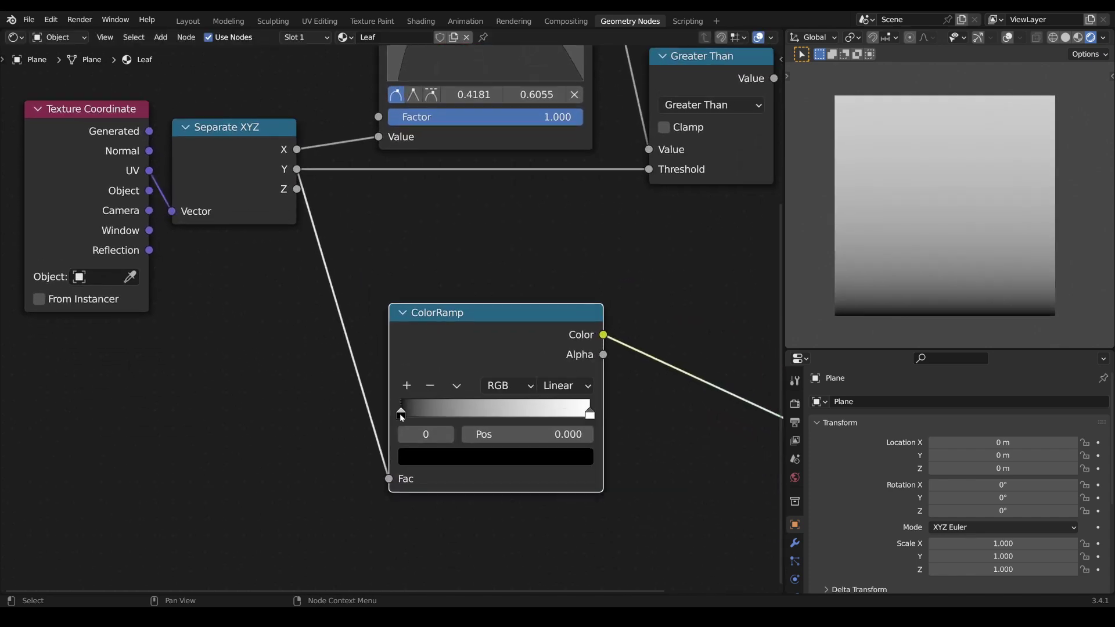
drag(401, 417, 499, 415)
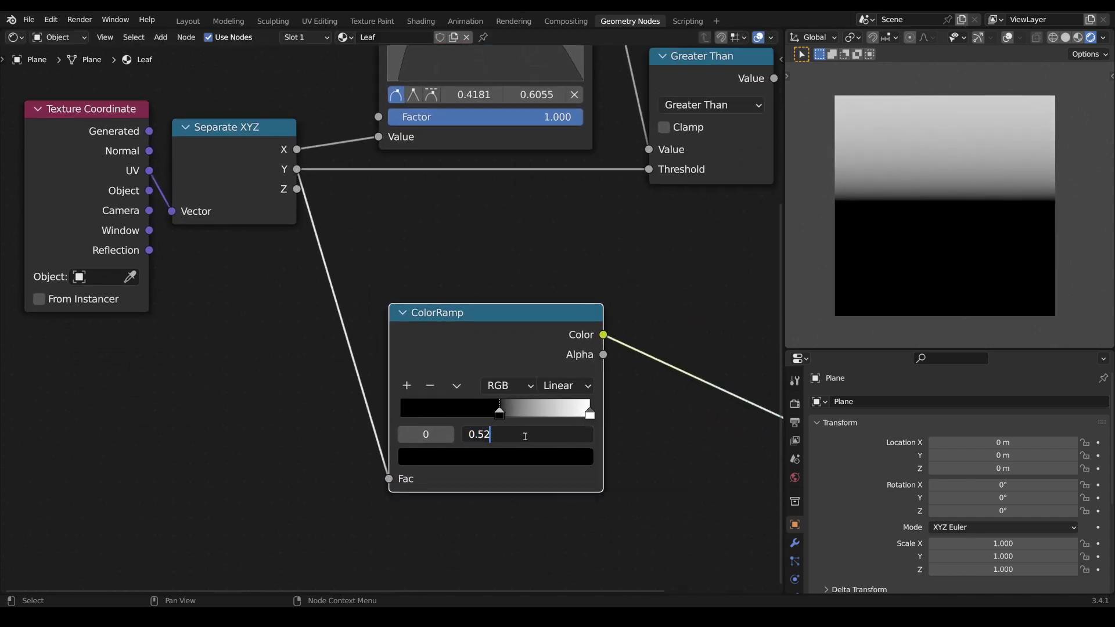
key(Return)
Add a white stop at position 0 of the ColorRamp so the gradient mirrors around the black centre
click(590, 413)
click(476, 456)
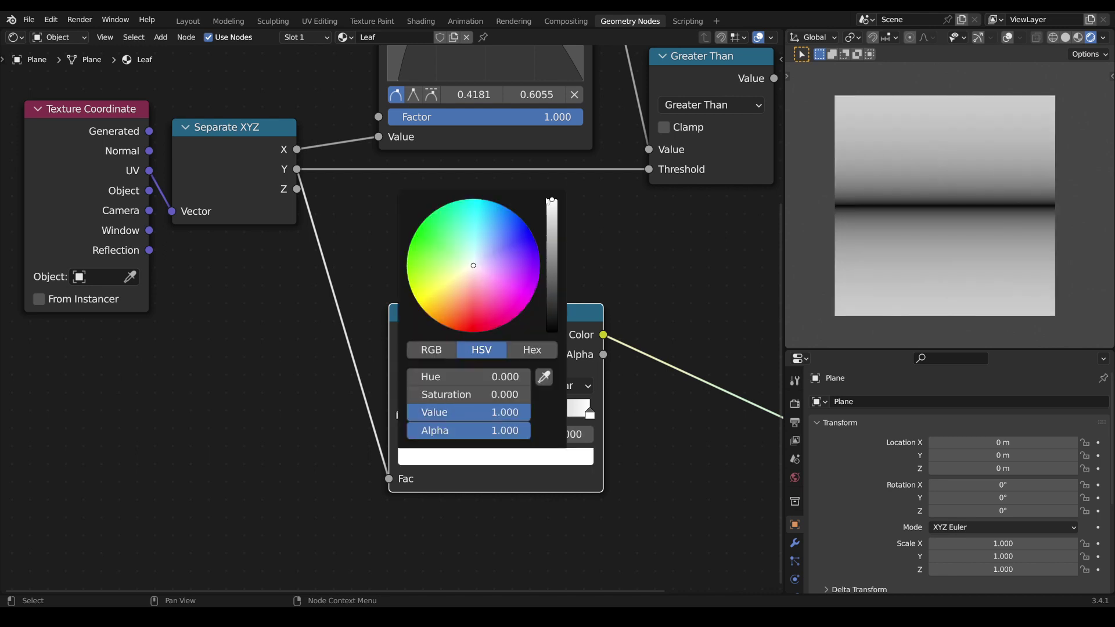
drag(550, 320, 524, 215)
Connect the ColorRamp's Color to the Greater Than's Threshold, preview the Greater Than result, and tidy the node positions
scroll(525, 215, down, 5)
middle_drag(525, 215, 437, 324)
drag(472, 336, 502, 304)
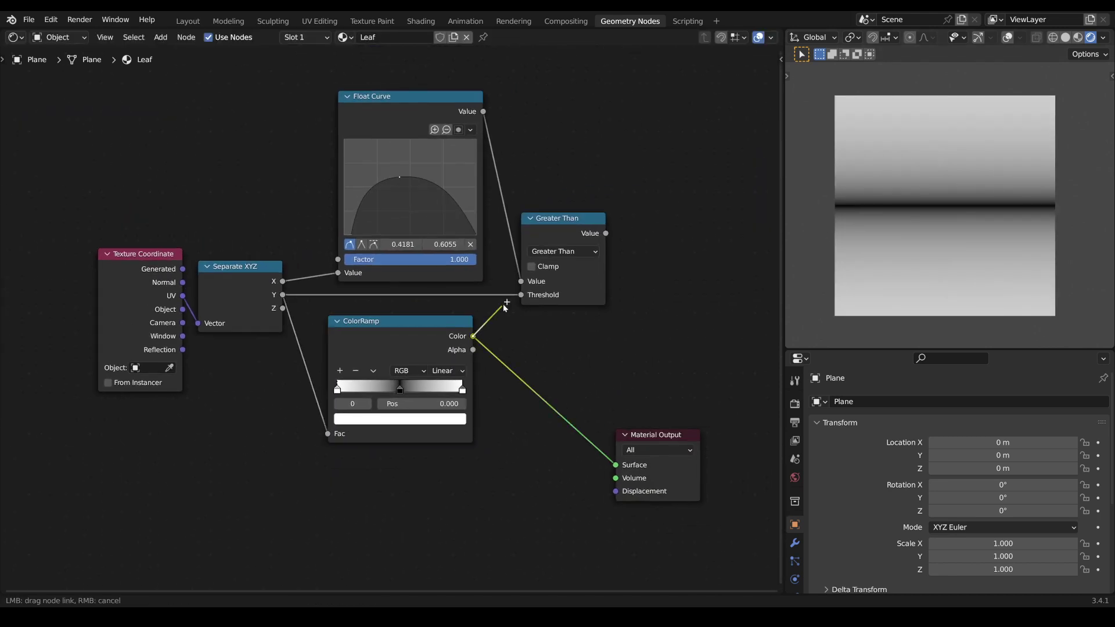
ctrl+shift+click(578, 225)
drag(669, 440, 726, 291)
middle_drag(514, 419, 612, 435)
drag(514, 342, 519, 391)
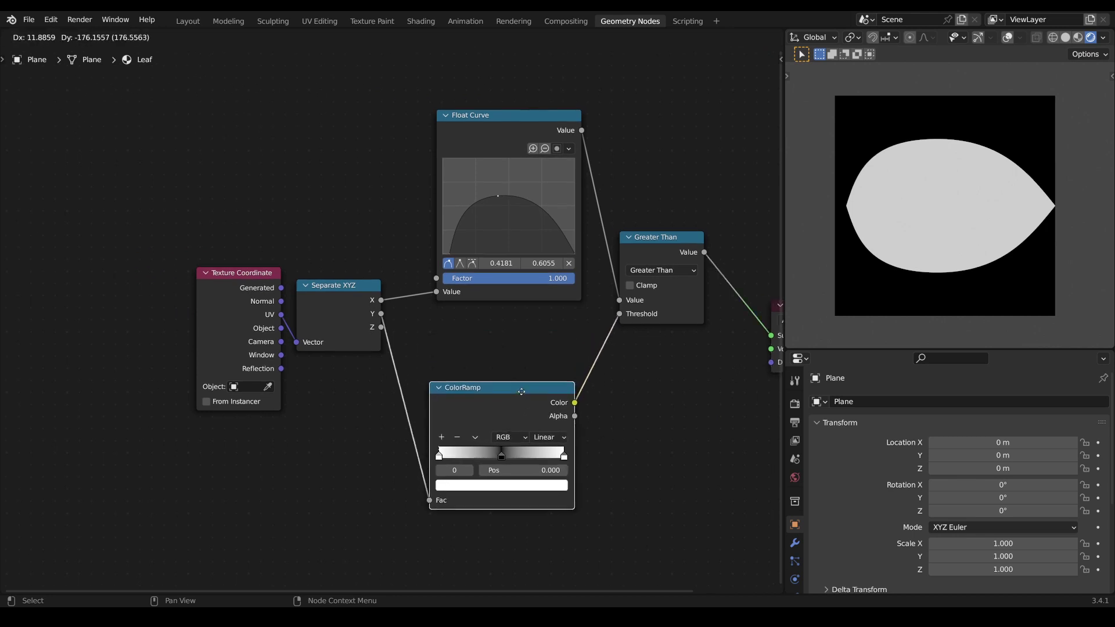
Preview the ColorRamp's output, and delete the ColorRamp node while keeping its links joined
ctrl+shift+click(519, 390)
scroll(558, 457, down, 2)
middle_drag(558, 458, 583, 402)
key(ctrl+x)
Add a Map Range node, connect the Separate XYZ's Y output to its Value, and preview its result
key(Tab)
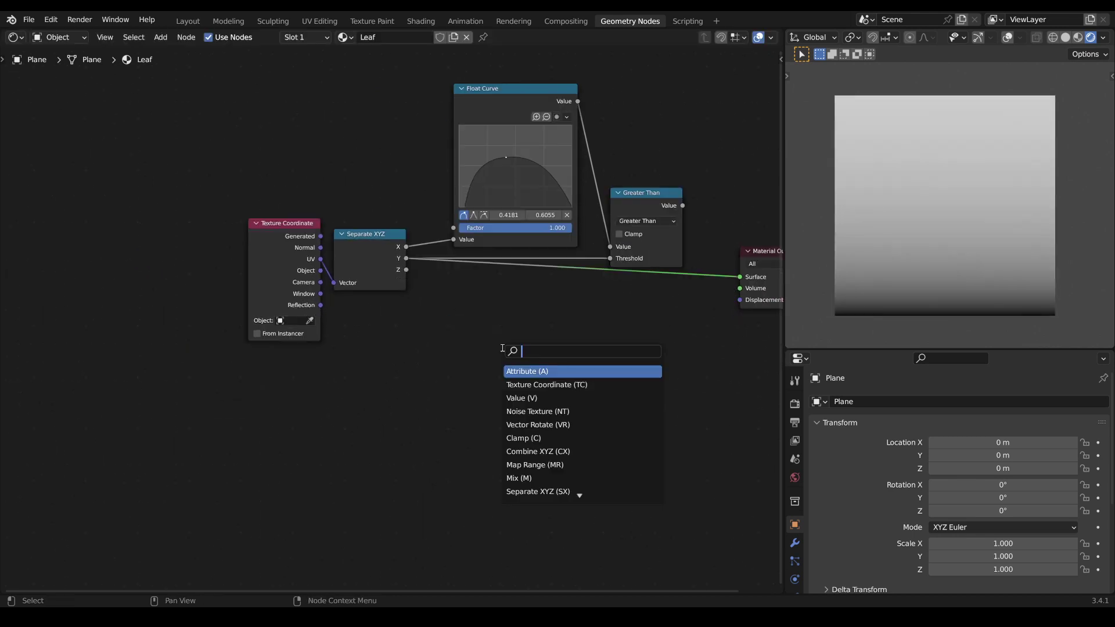
text(map)
key(Return)
click(502, 348)
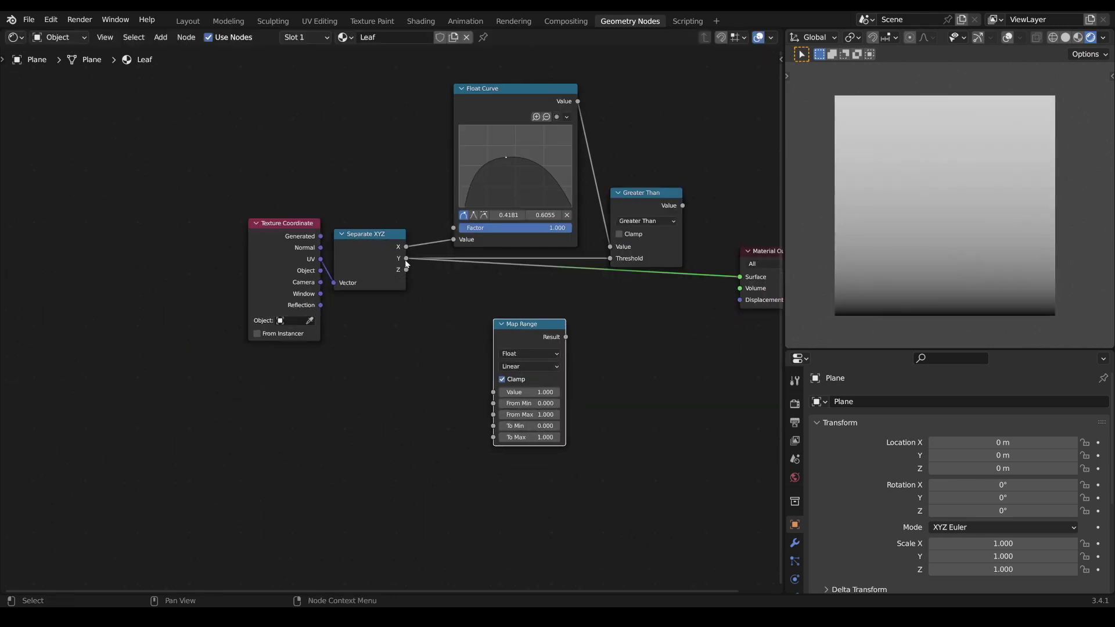
drag(406, 270, 494, 394)
ctrl+shift+click(542, 360)
scroll(552, 375, up, 6)
middle_drag(616, 473, 397, 386)
scroll(415, 453, up, 5)
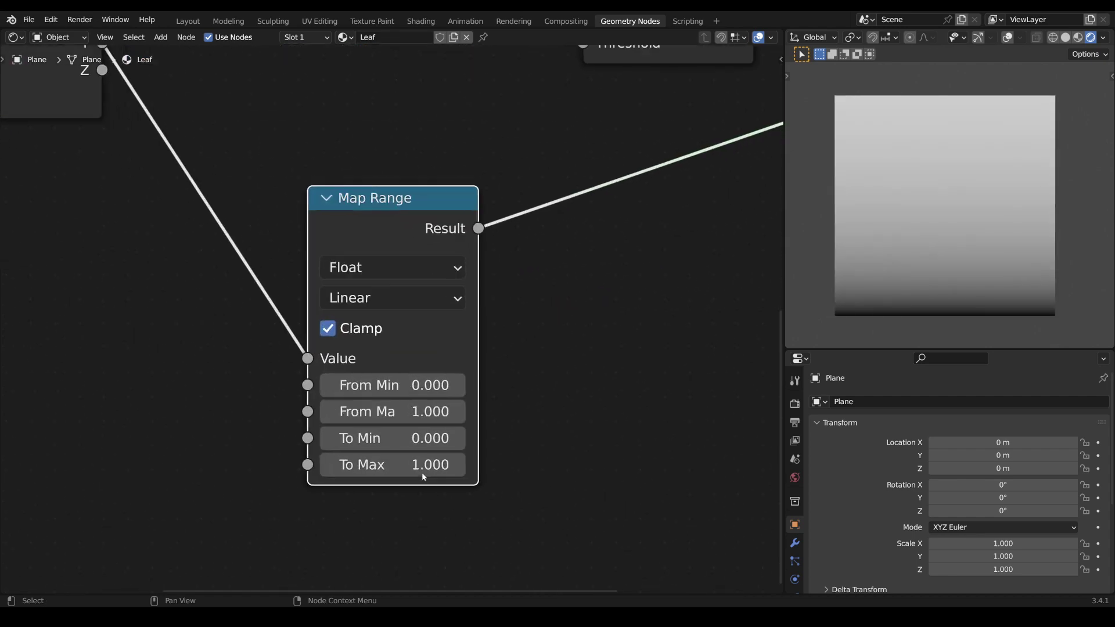
Set the Map Range node's To Min to -1
middle_drag(421, 472, 450, 461)
click(434, 432)
text(-1)
key(Return)
Add an Absolute math node and insert it on the link after the Map Range's Result
scroll(551, 349, down, 1)
key(shift+a)
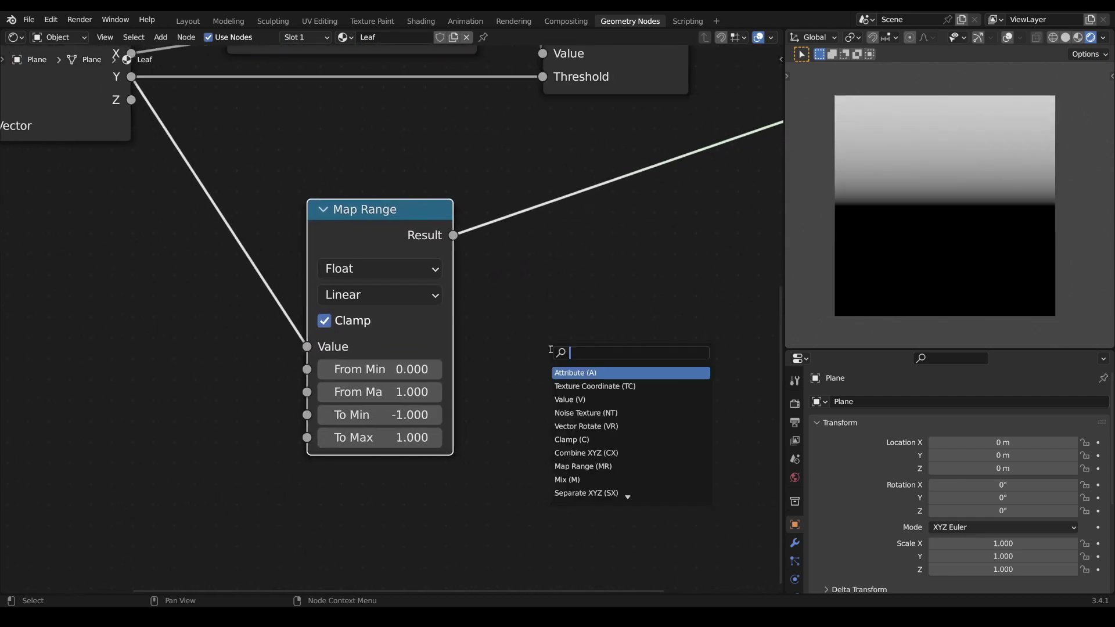
key(Return)
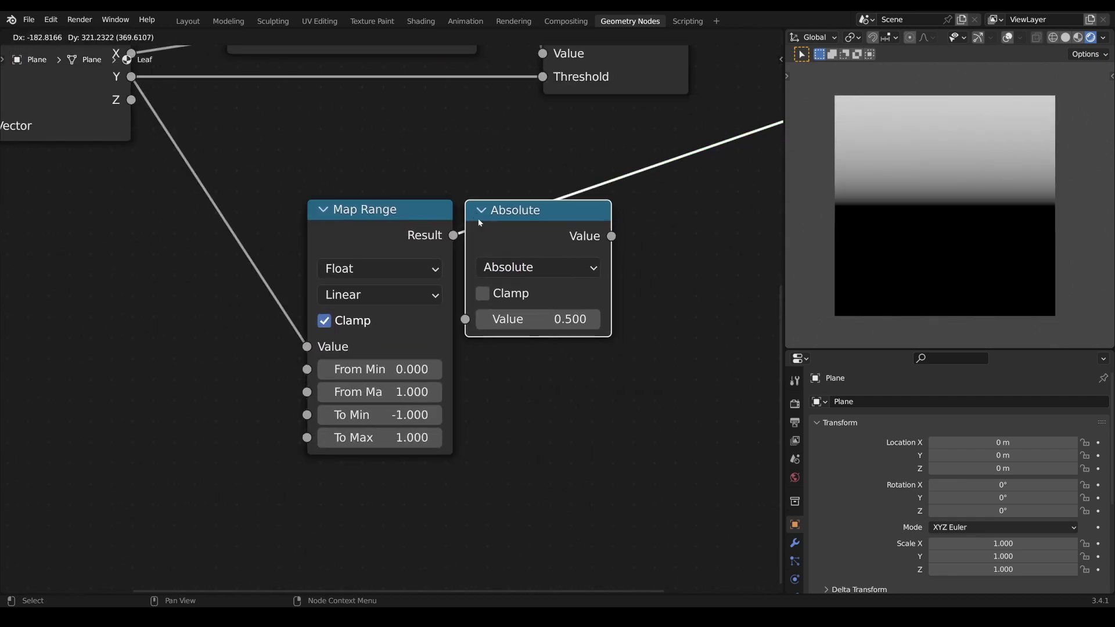
click(521, 232)
key(Home)
scroll(537, 236, down, 1)
middle_drag(538, 236, 585, 317)
Reposition the Map Range and Absolute nodes and join them in a frame labelled "mirror"
drag(575, 512, 442, 338)
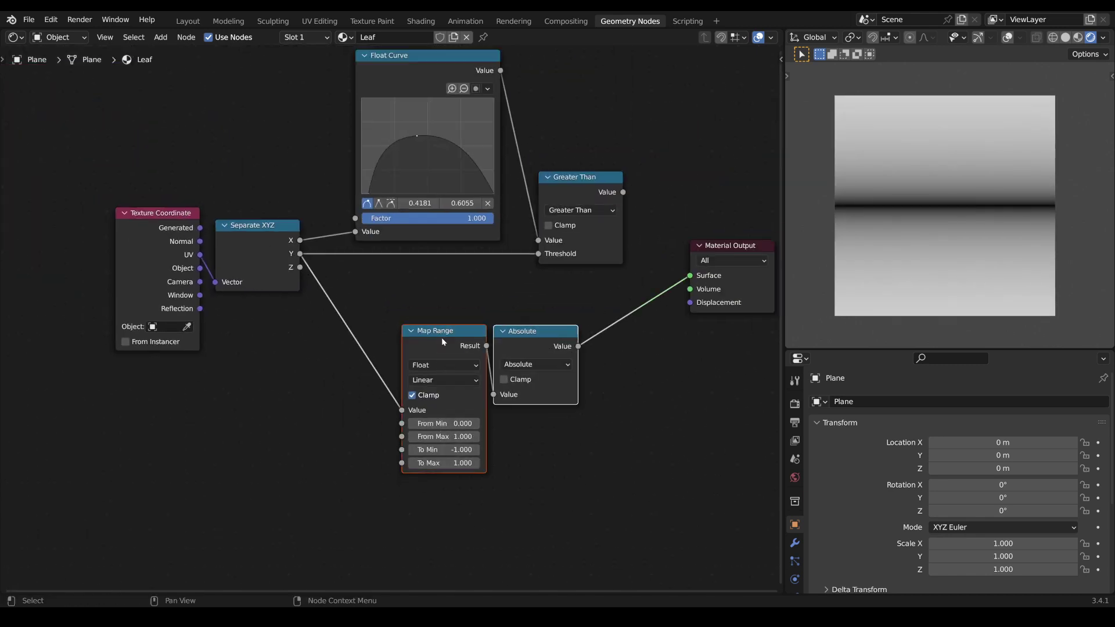
key(g)
click(416, 381)
key(ctrl+j)
key(F2)
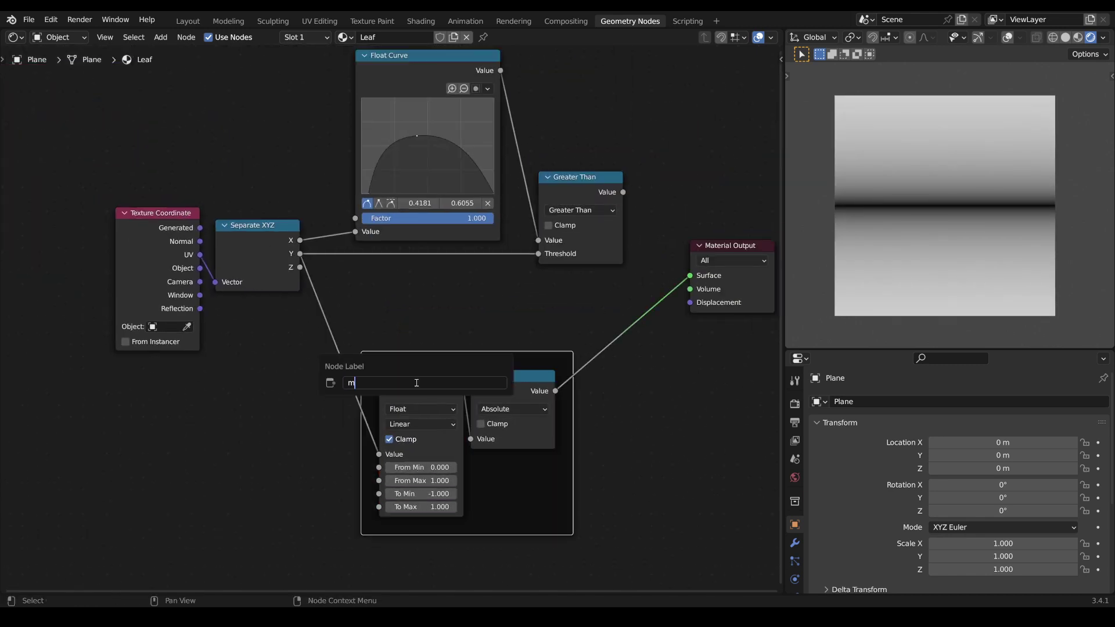
text(mirror)
Connect the Absolute's Value to the Greater Than's Threshold, preview the Greater Than result, and space out the nodes
scroll(572, 326, down, 5)
middle_drag(572, 326, 441, 327)
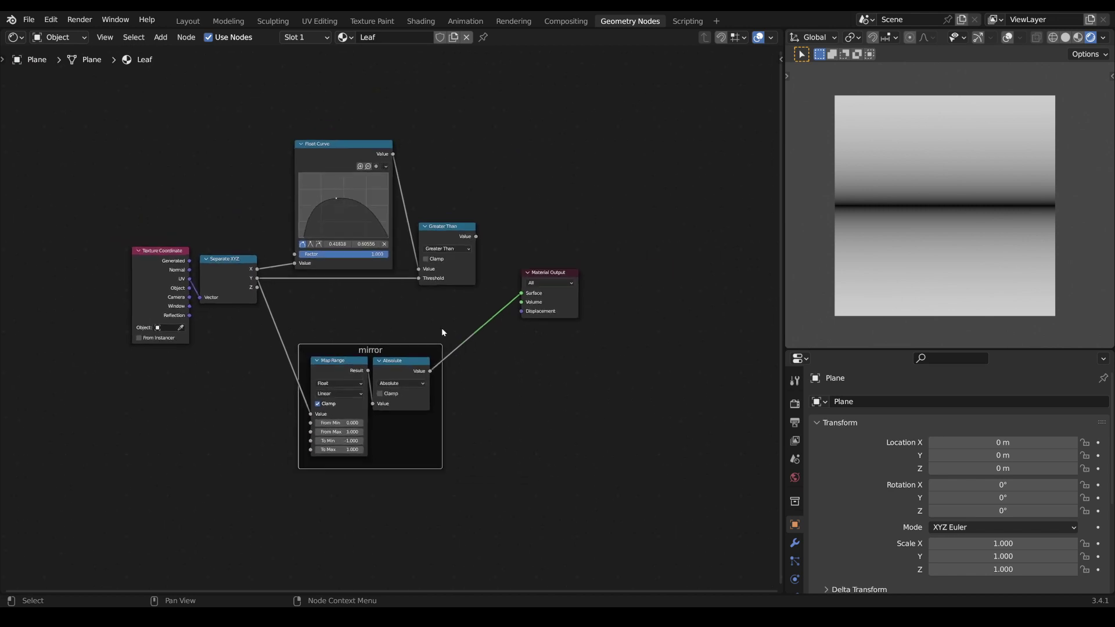
drag(551, 273, 615, 277)
drag(414, 356, 383, 356)
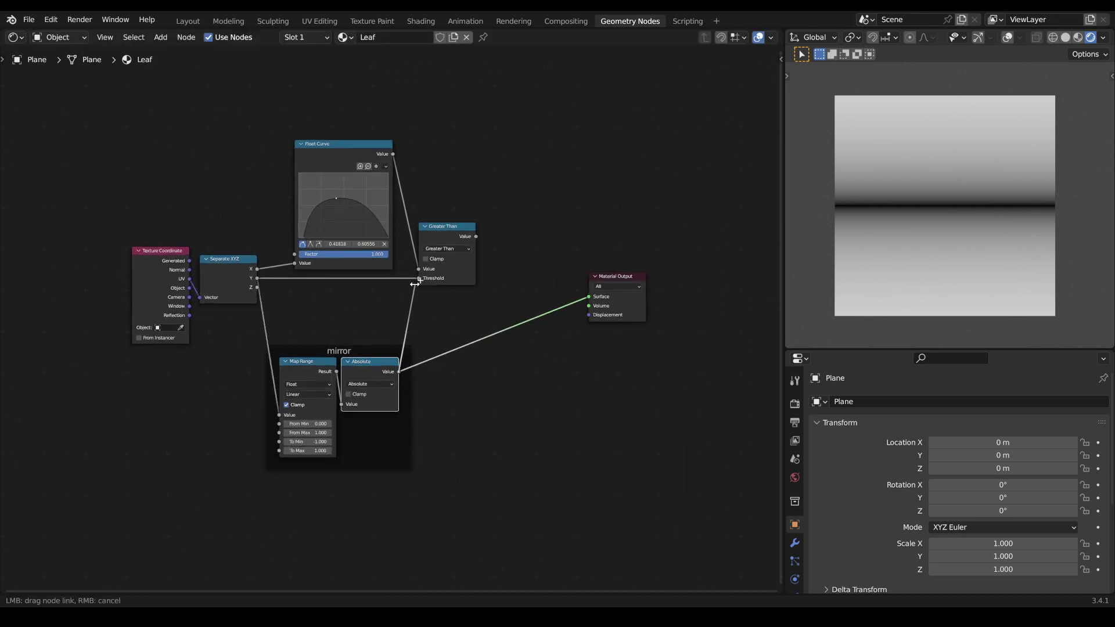
ctrl+shift+click(462, 234)
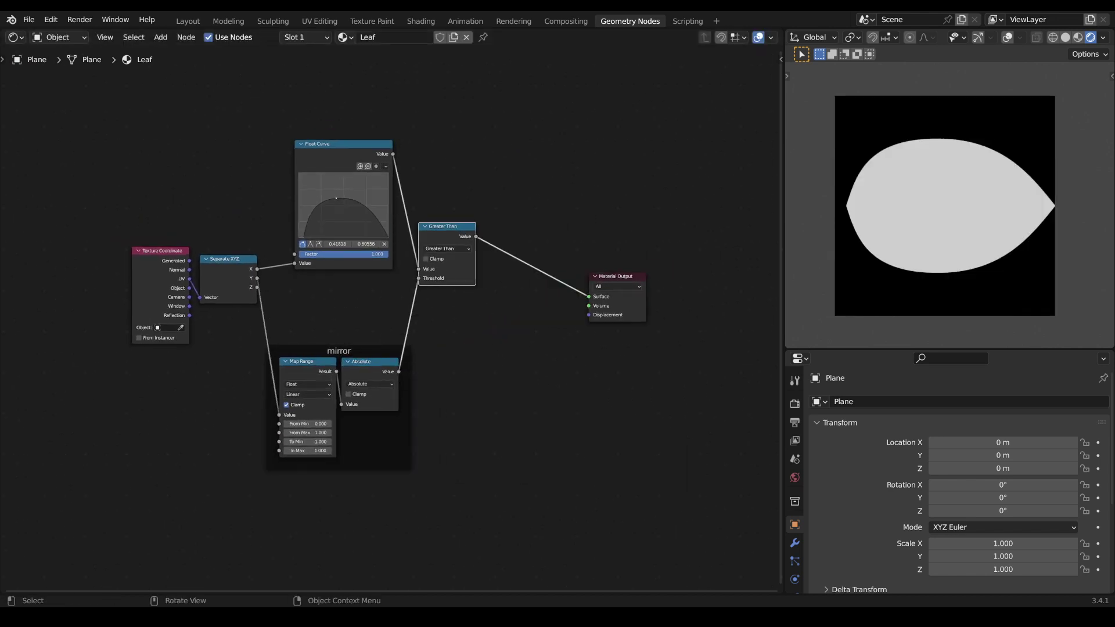
Move the Material Output further along and add a Principled BSDF node before it
middle_drag(643, 287, 552, 339)
scroll(553, 339, up, 1)
drag(553, 338, 679, 309)
scroll(521, 420, up, 1)
middle_drag(521, 420, 499, 420)
key(shift+a)
text(spric)
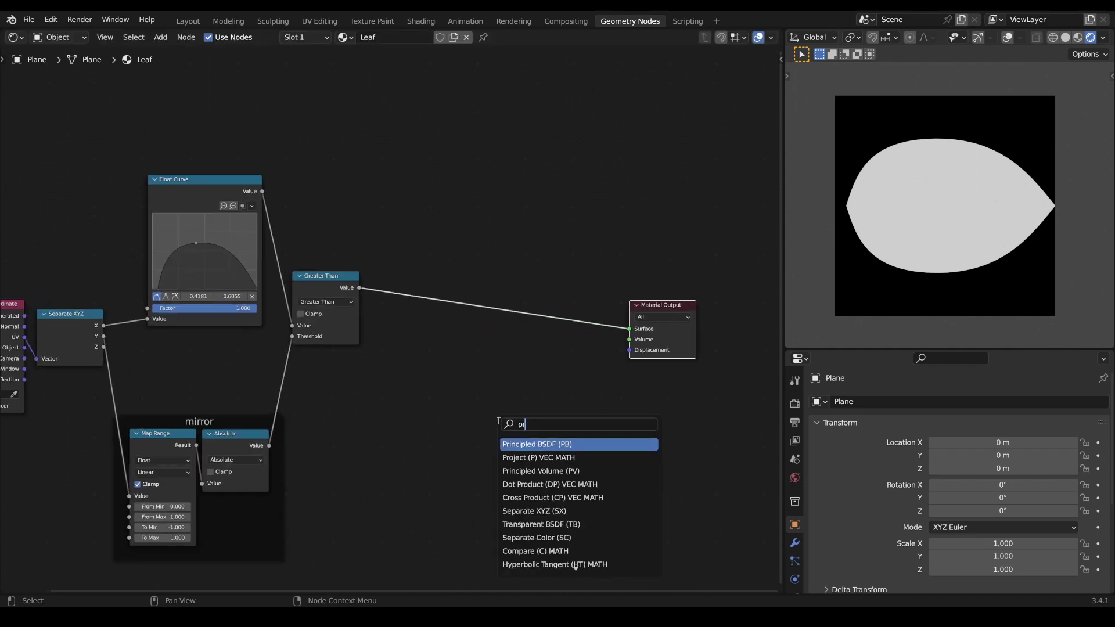
click(540, 444)
click(520, 380)
Connect the Greater Than's Value to the Principled BSDF's Alpha and the BSDF to the Material Output's Surface
middle_drag(520, 380, 520, 209)
scroll(429, 175, up, 1)
drag(354, 110, 480, 463)
middle_drag(542, 326, 501, 377)
ctrl+shift+click(510, 229)
drag(509, 228, 514, 170)
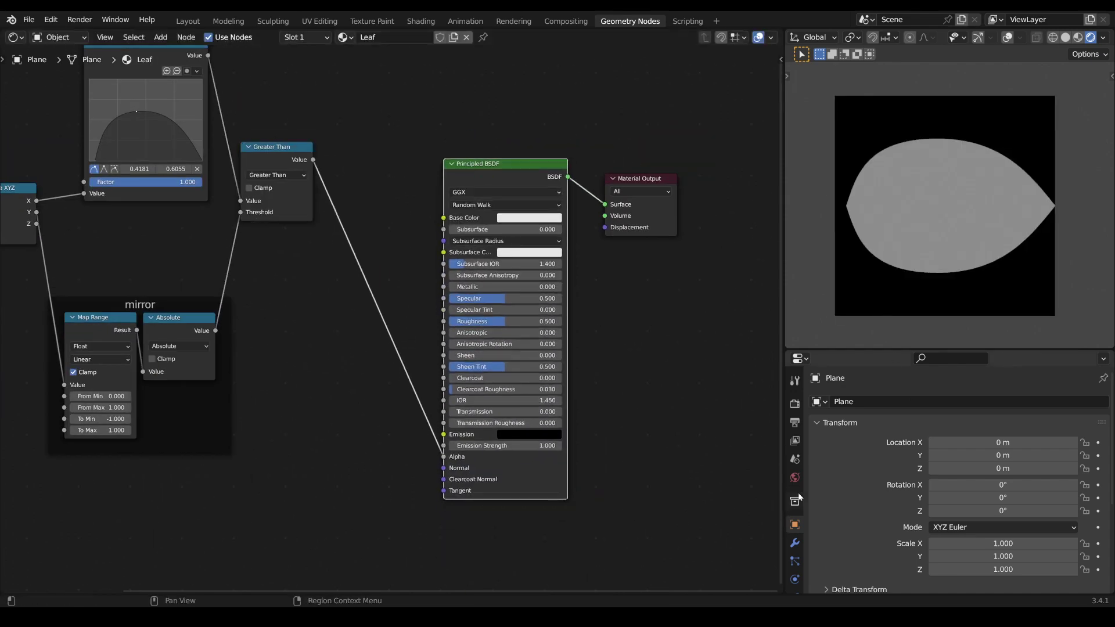
Set the Leaf material's Blend Mode and Shadow Mode to Alpha Clip
click(795, 558)
scroll(958, 435, down, 10)
click(957, 434)
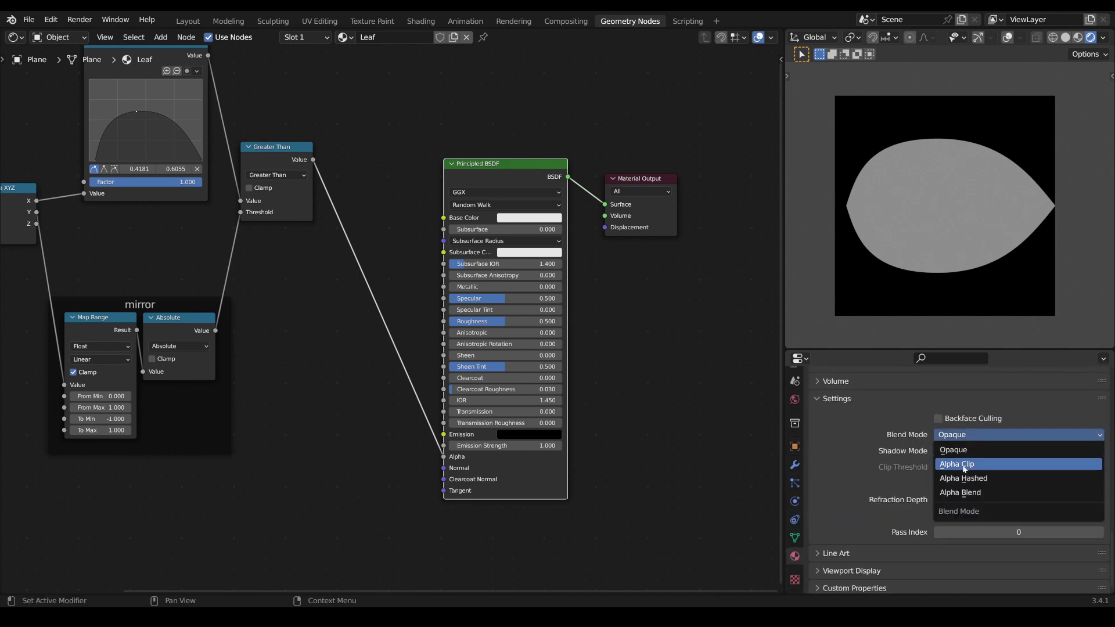
click(963, 460)
click(963, 452)
click(964, 495)
key(Home)
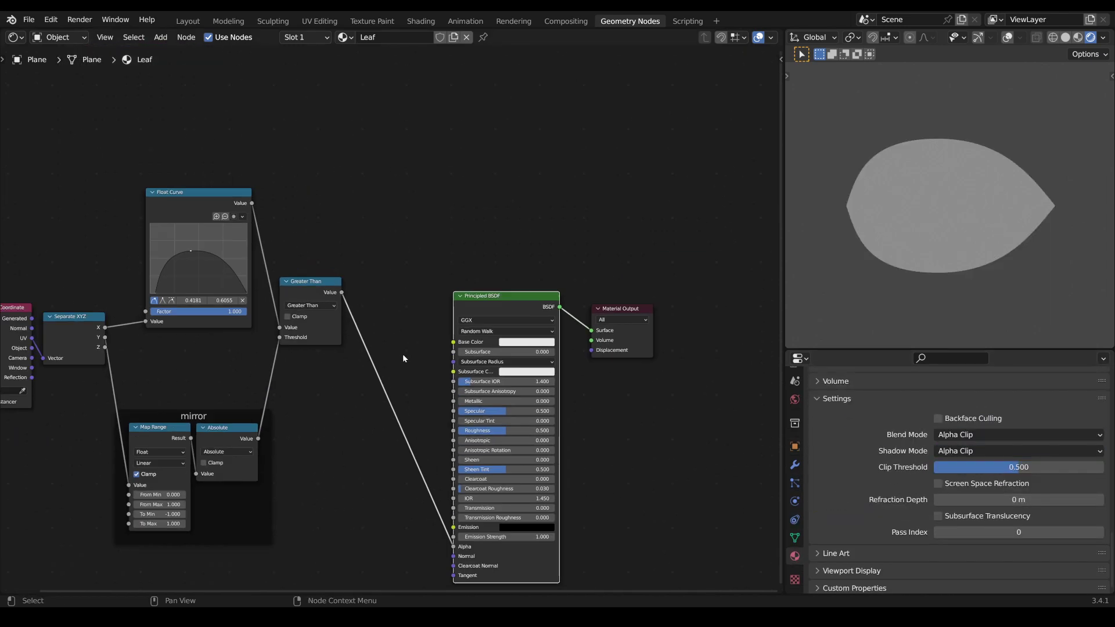
Move the Principled BSDF aside and put the Greater Than node in a frame labelled "alpha"
drag(513, 300, 619, 148)
drag(329, 298, 397, 326)
scroll(397, 326, up, 5)
key(ctrl+j)
key(F2)
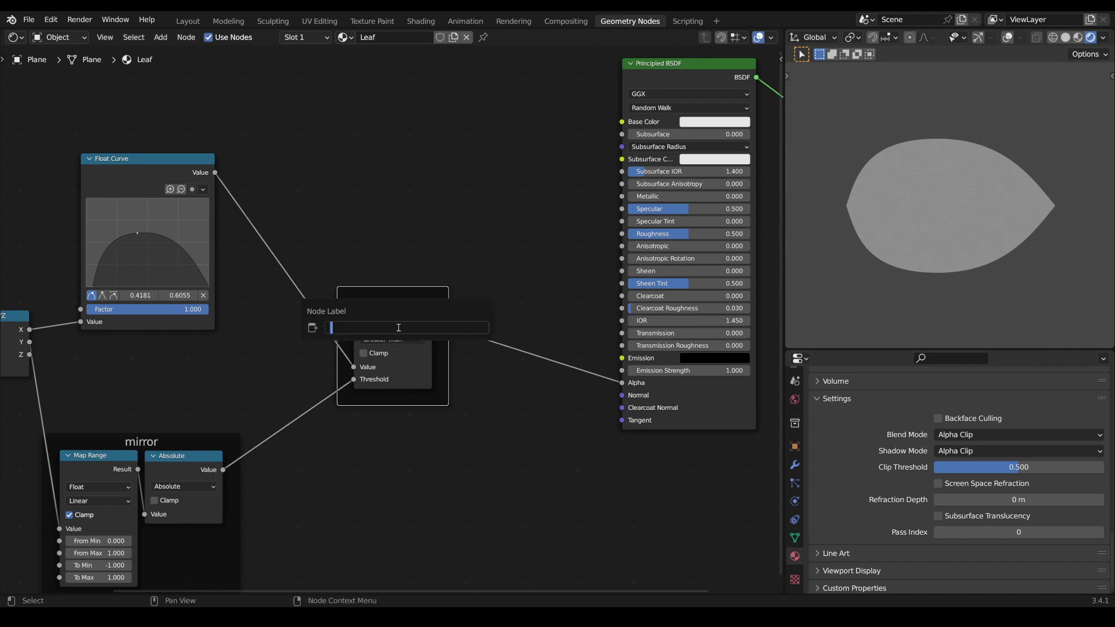
text(alpha)
key(Return)
key(Home)
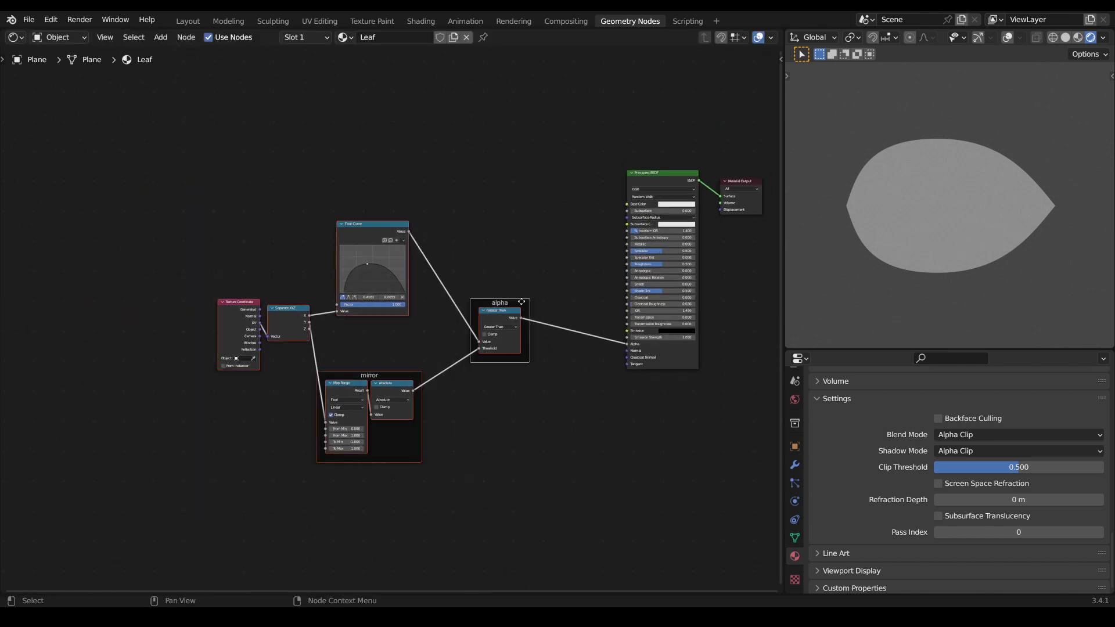
Preview the mirror frame's Absolute output and insert a new Map Range node on the preview link
middle_drag(522, 301, 650, 281)
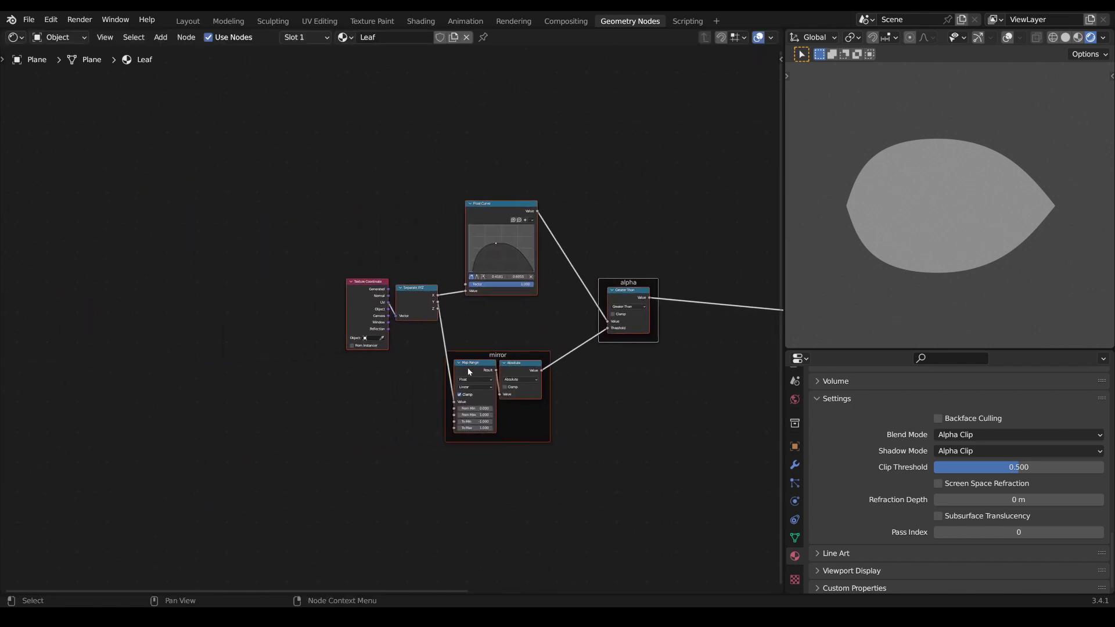
scroll(468, 367, up, 3)
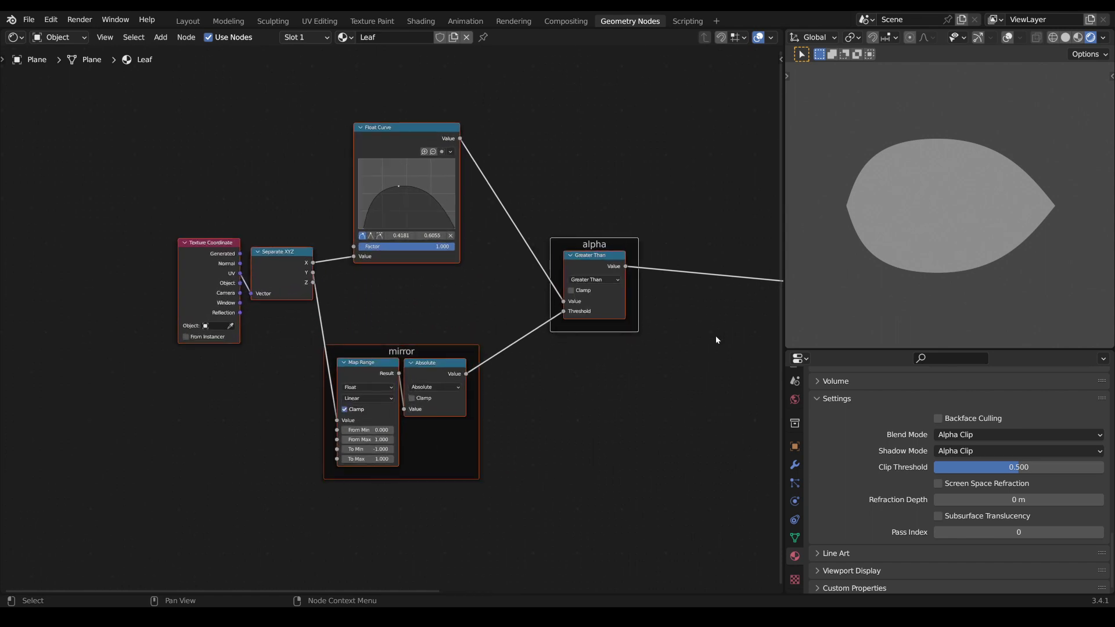
ctrl+shift+click(453, 372)
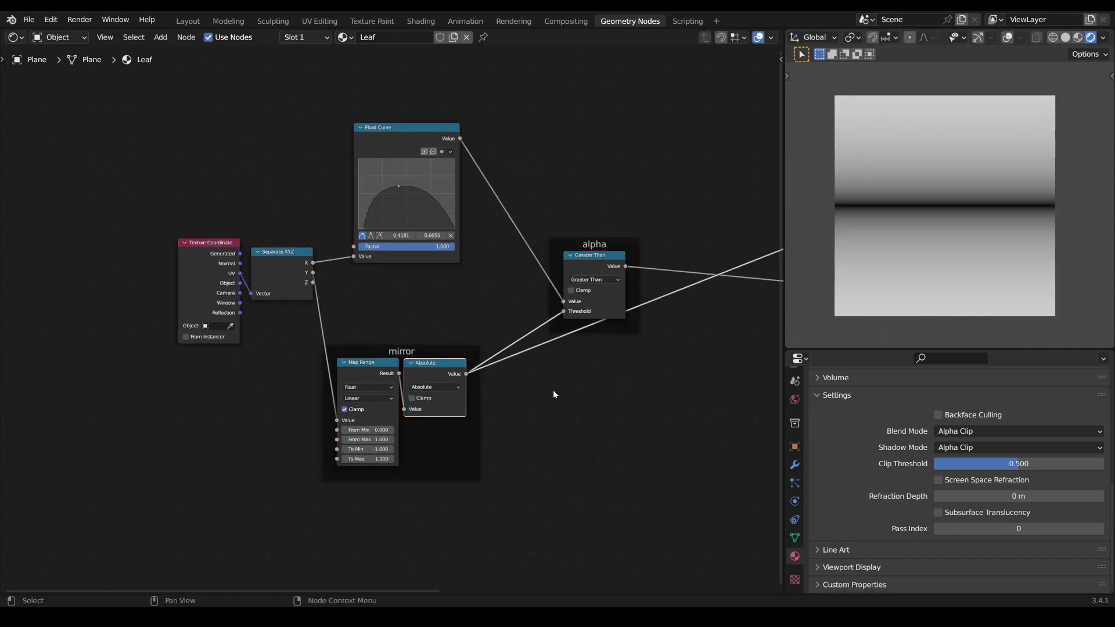
middle_drag(553, 391, 420, 384)
key(shift+a)
text(sm)
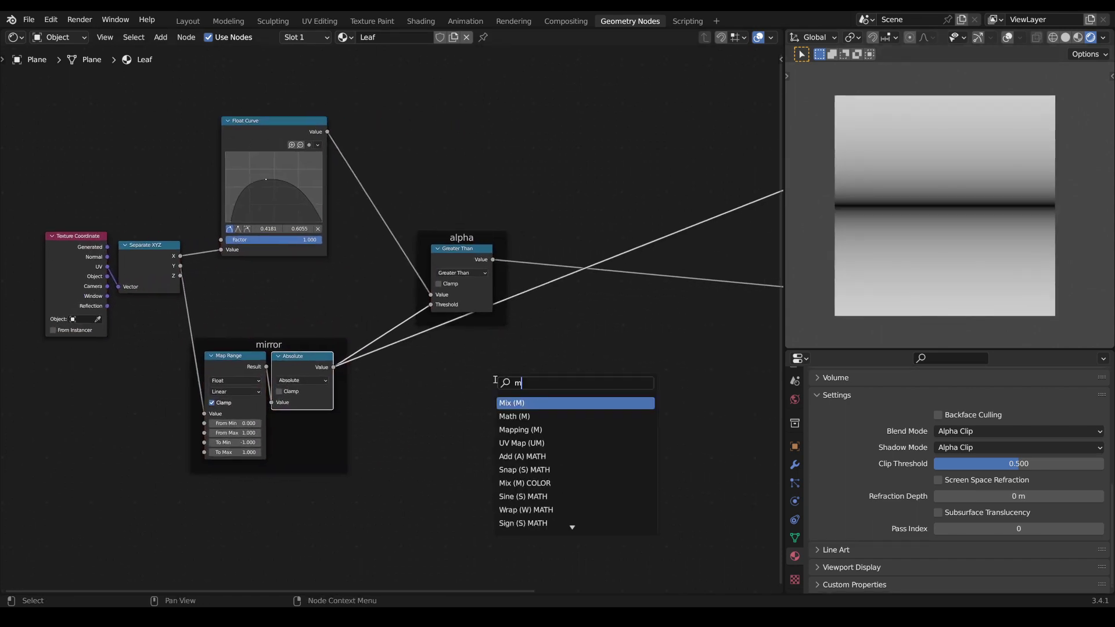
text(ap)
key(Down)
key(Down)
key(Return)
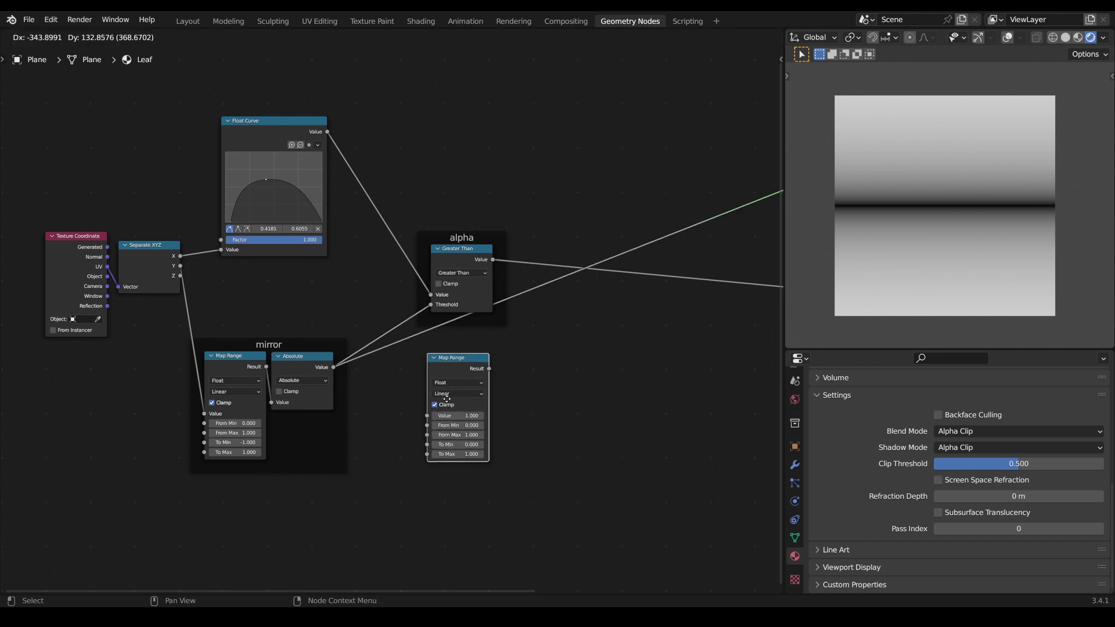
click(438, 345)
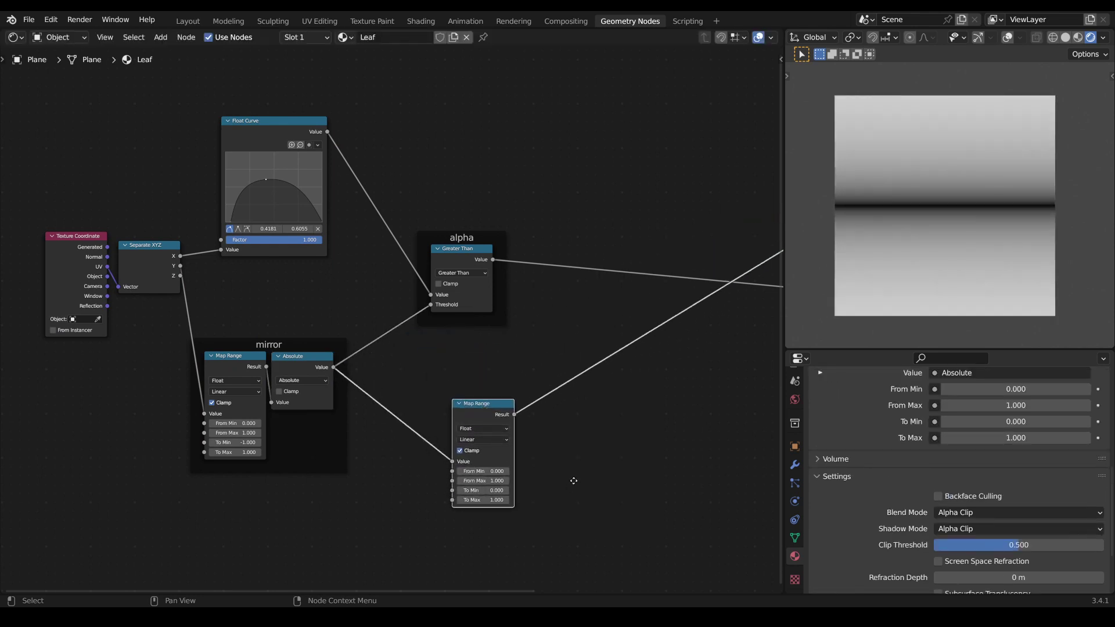
Set the new Map Range's To Min to 1, To Max to 0 and From Max to 0.1
scroll(566, 378, up, 3)
middle_drag(588, 413, 555, 408)
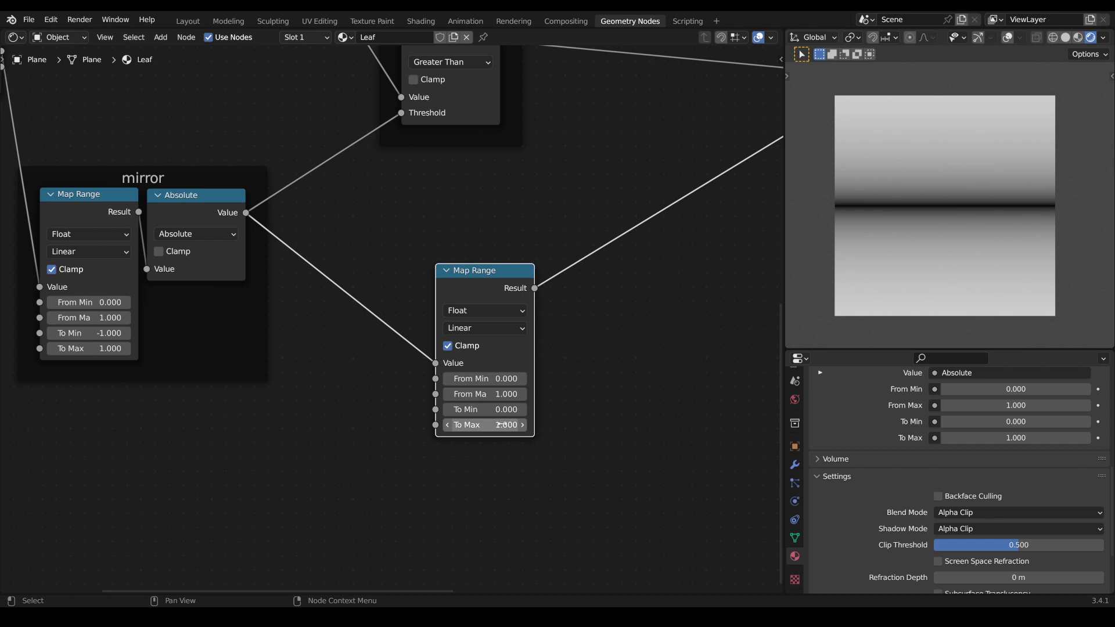
key(Return)
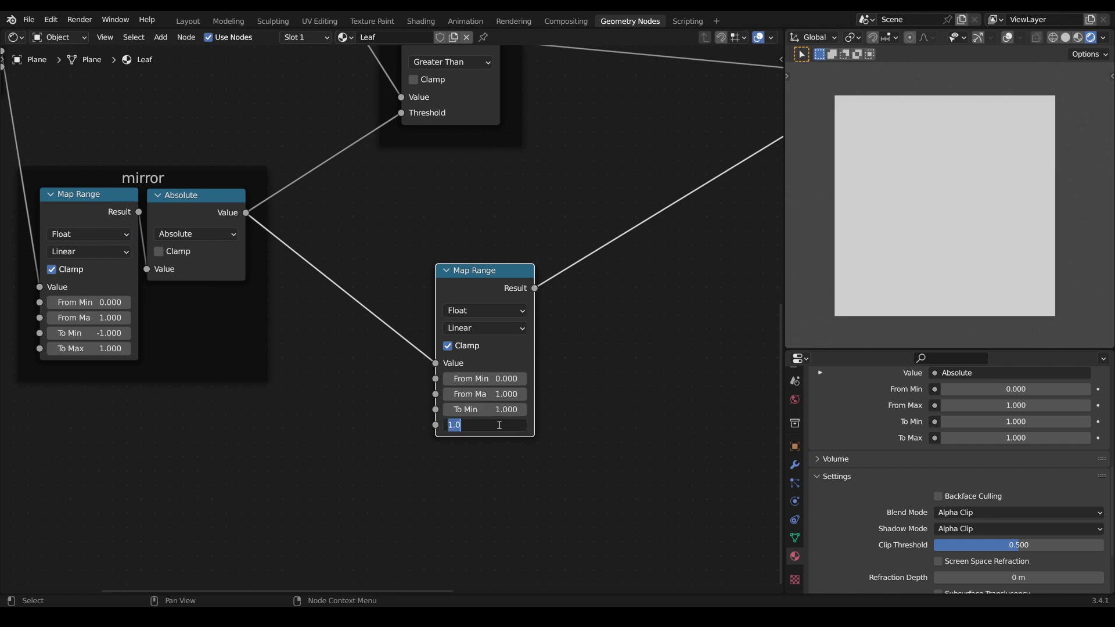
key(Return)
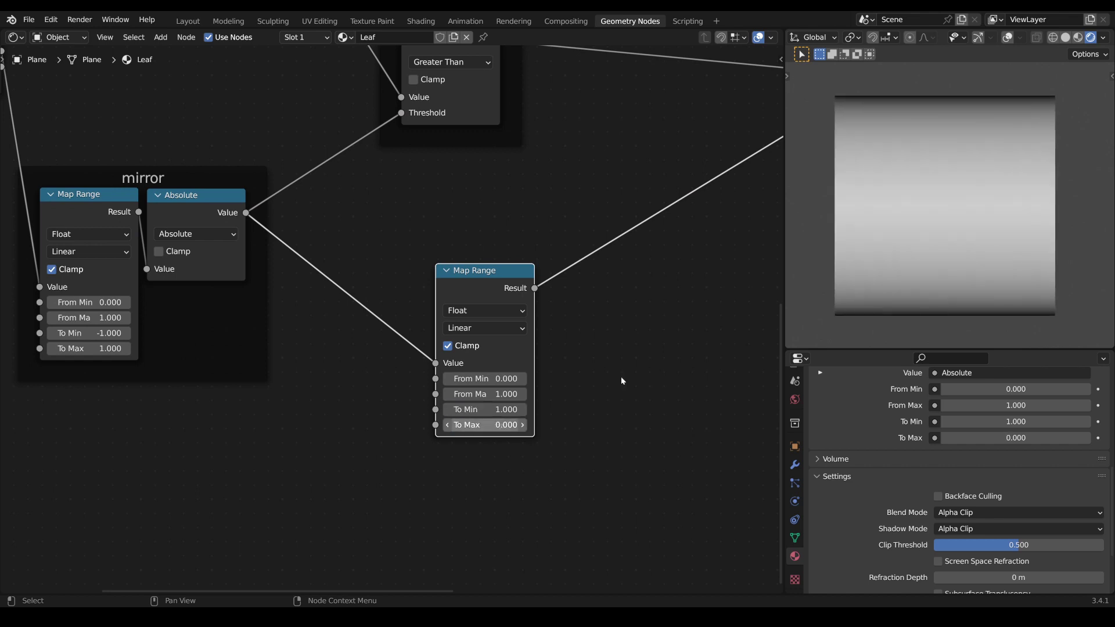
scroll(622, 381, up, 2)
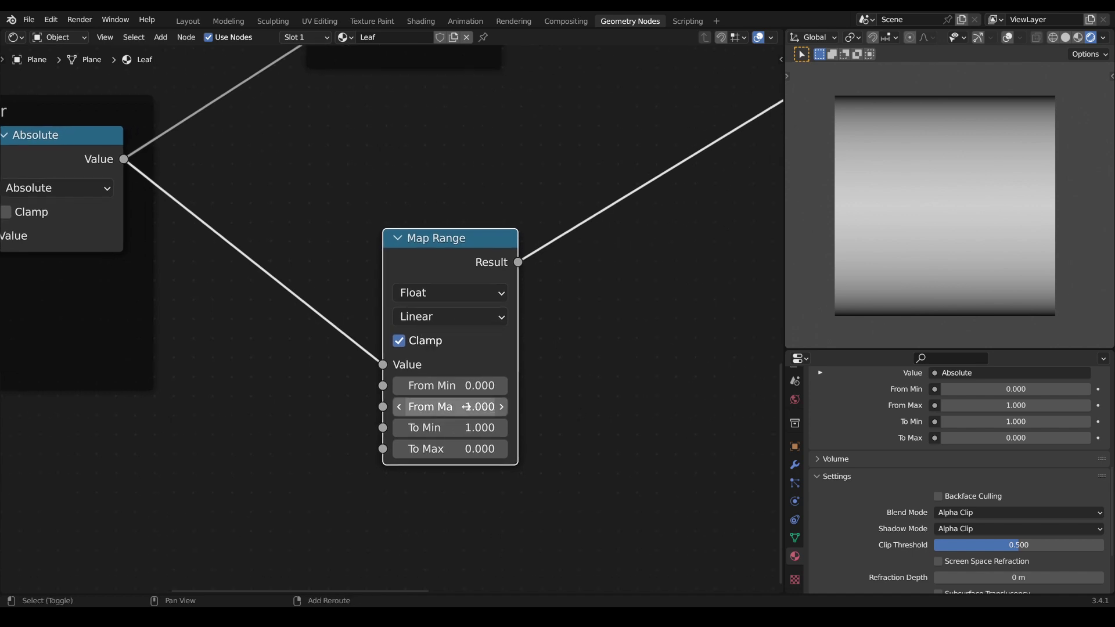
drag(466, 407, 409, 406)
scroll(534, 406, down, 4)
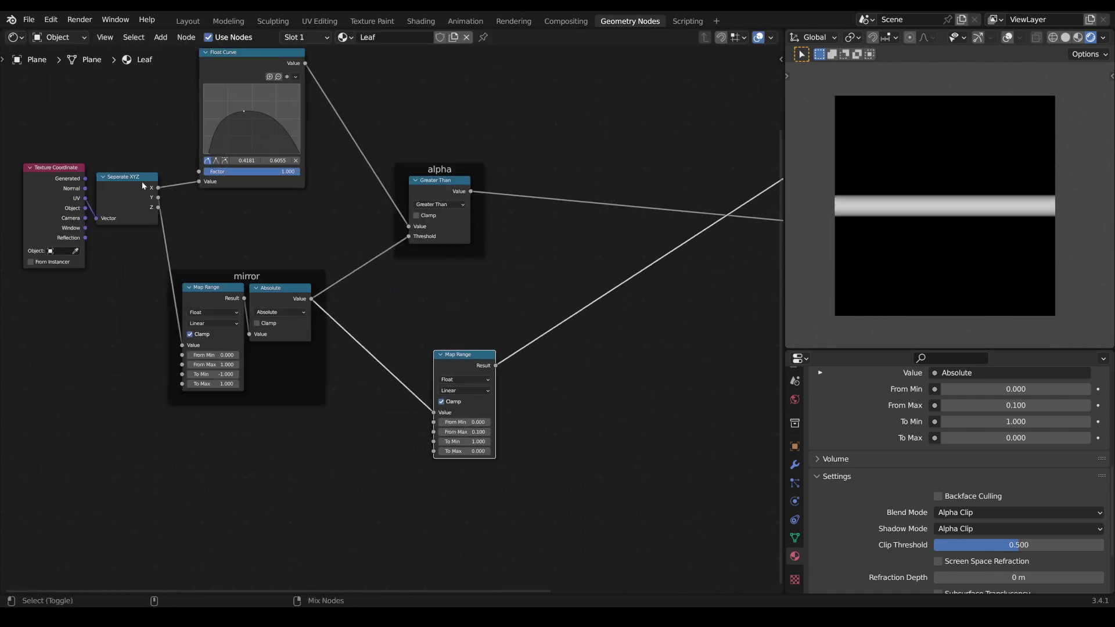
Preview the Separate XYZ's output and return the preview to the new Map Range
ctrl+shift+click(141, 185)
scroll(142, 178, down, 1)
middle_drag(434, 244, 446, 341)
ctrl+shift+click(441, 438)
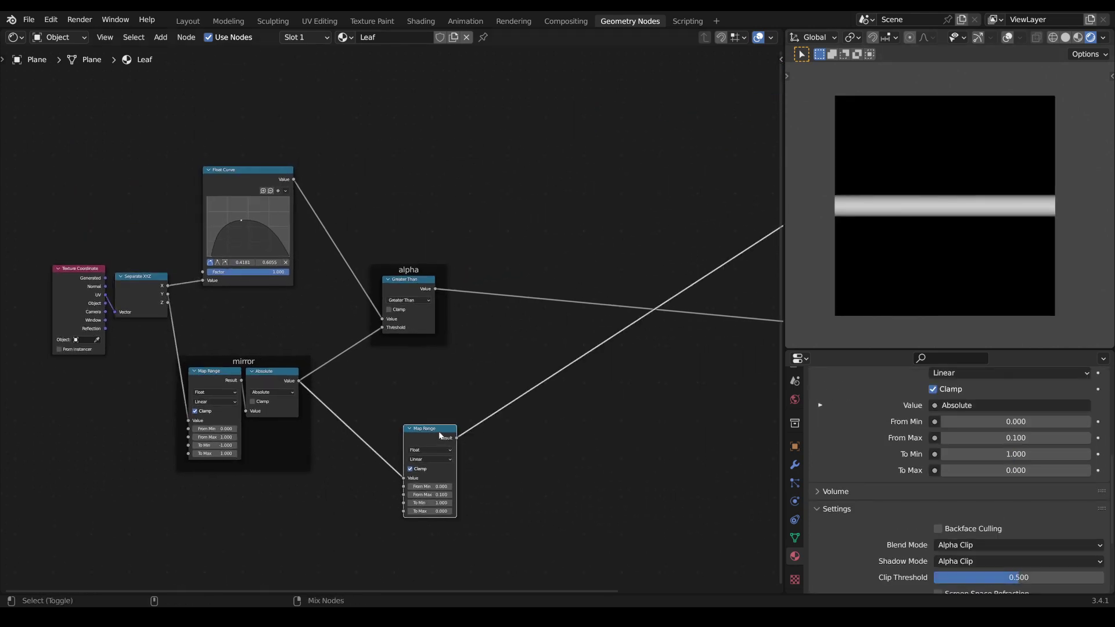
Add a Subtract math node and insert it on the link after the new Map Range
key(Tab)
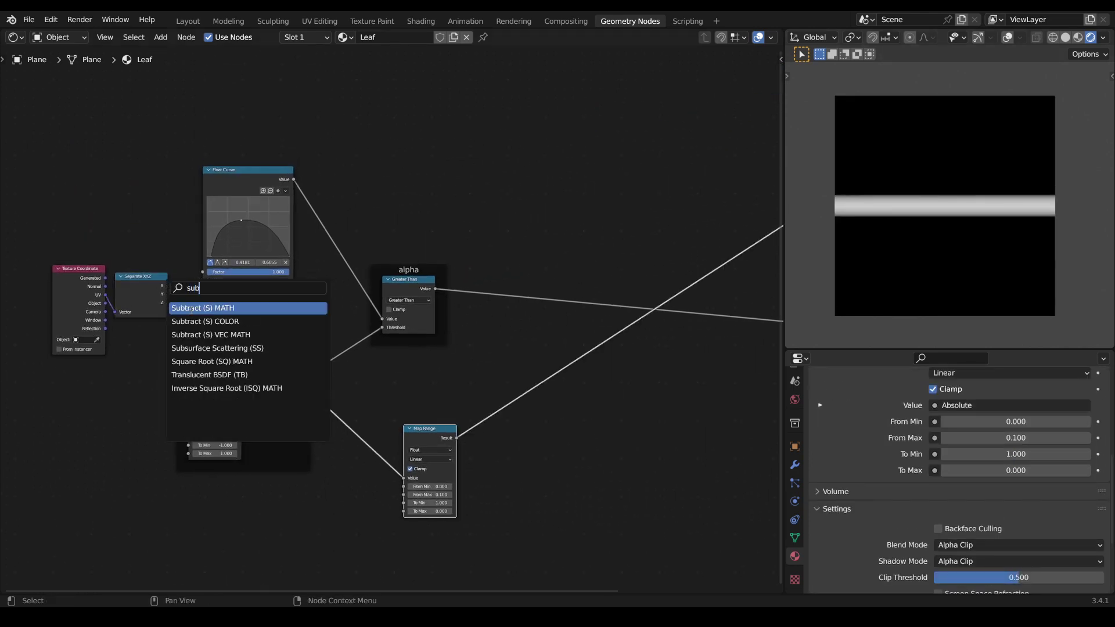
key(Return)
click(511, 371)
scroll(465, 447, up, 2)
drag(453, 465, 458, 469)
middle_drag(361, 473, 530, 381)
scroll(418, 313, down, 3)
Move the Texture Coordinate and Separate XYZ nodes aside, and duplicate the Separate XYZ with its UV link kept
drag(292, 175, 210, 248)
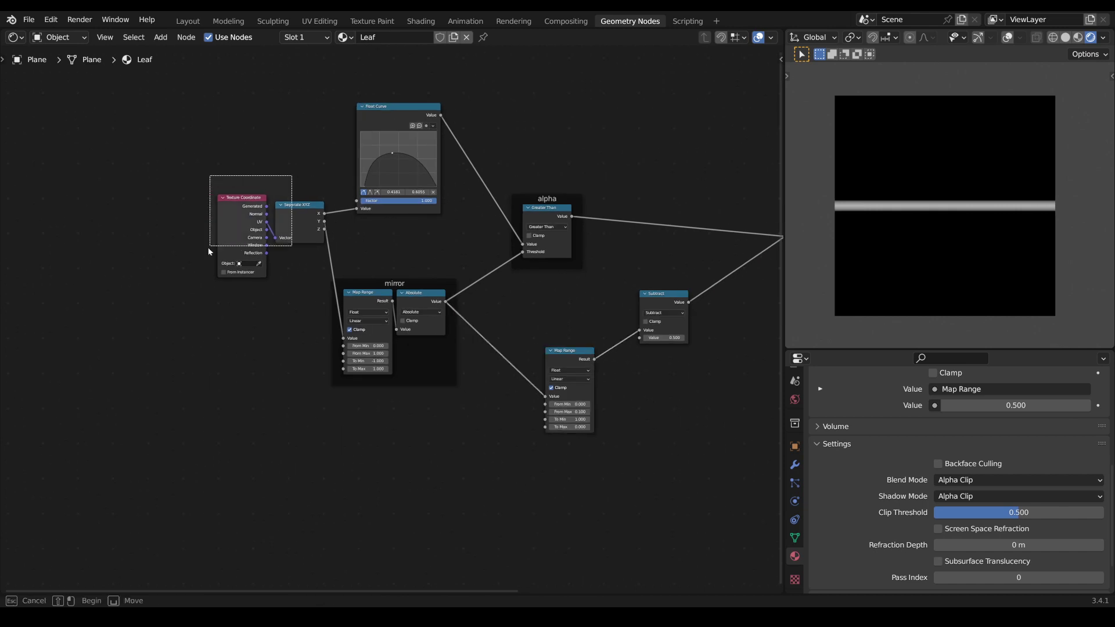
drag(278, 201, 225, 213)
key(ctrl+shift+d)
click(247, 434)
Move the new Map Range and Subtract nodes lower in the tree and shift the Texture Coordinate node outward
drag(538, 515, 726, 325)
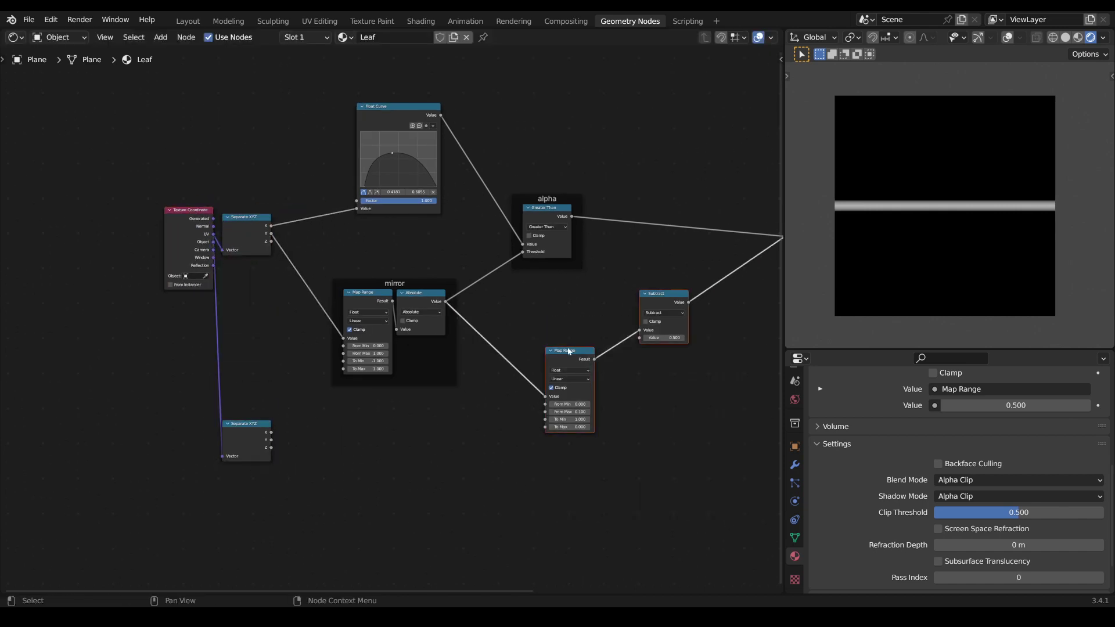
drag(568, 351, 571, 498)
drag(187, 223, 123, 273)
middle_drag(290, 378, 196, 268)
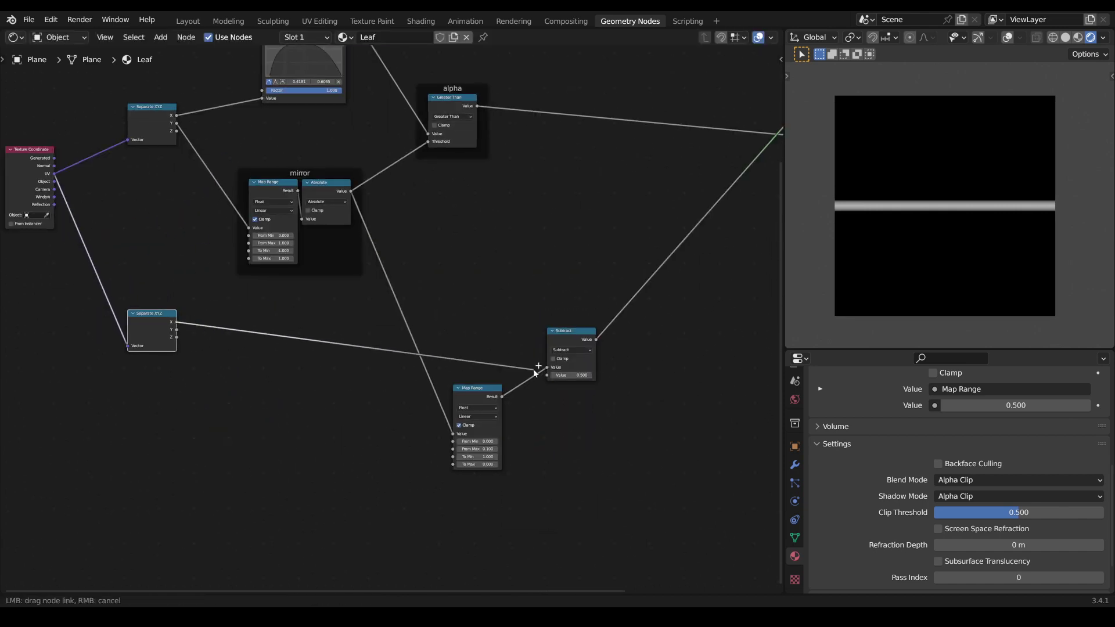
Connect the duplicated Separate XYZ's X output to the Subtract's second Value and tidy the surrounding node positions
drag(534, 371, 546, 375)
drag(569, 332, 571, 309)
mouse_move(485, 388)
mouse_down()
mouse_move(505, 267)
mouse_move(524, 258)
mouse_up()
middle_drag(610, 392, 575, 411)
drag(574, 412, 486, 281)
drag(487, 281, 491, 298)
drag(122, 341, 134, 390)
Fine-tune the From Max value of the Map Range feeding the Subtract node
middle_drag(521, 428, 436, 448)
scroll(435, 448, up, 6)
shift+drag(402, 407, 404, 406)
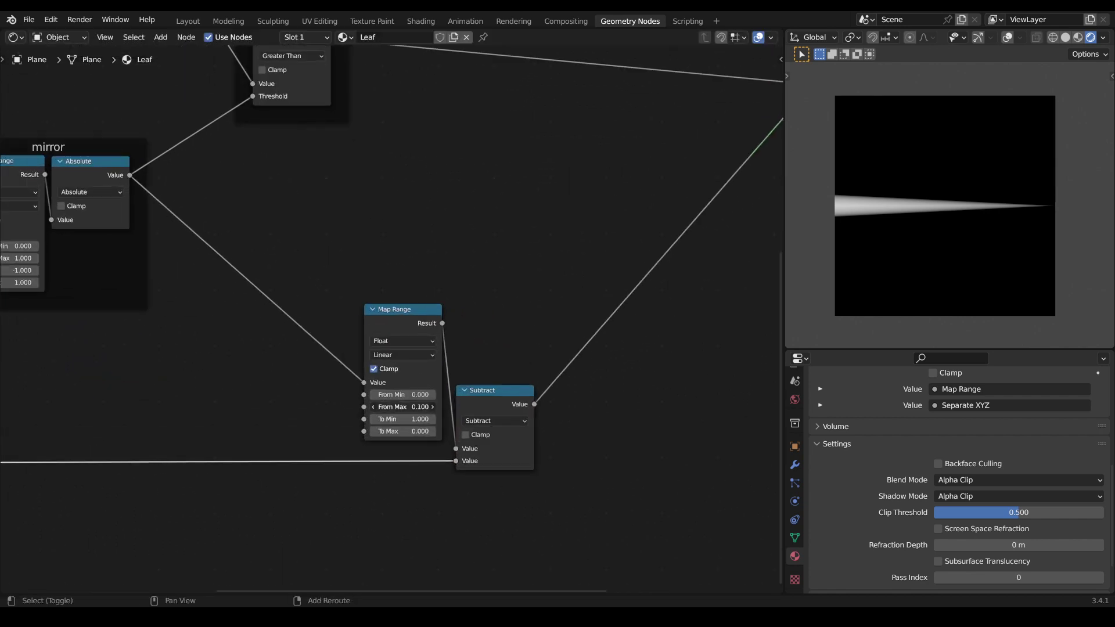
Join the second Map Range and the Subtract node in a frame labelled "stem"
scroll(414, 406, down, 4)
drag(505, 472, 343, 330)
key(ctrl+j)
key(Return)
scroll(346, 327, down, 1)
scroll(949, 198, down, 2)
middle_drag(387, 246, 461, 298)
scroll(460, 298, down, 2)
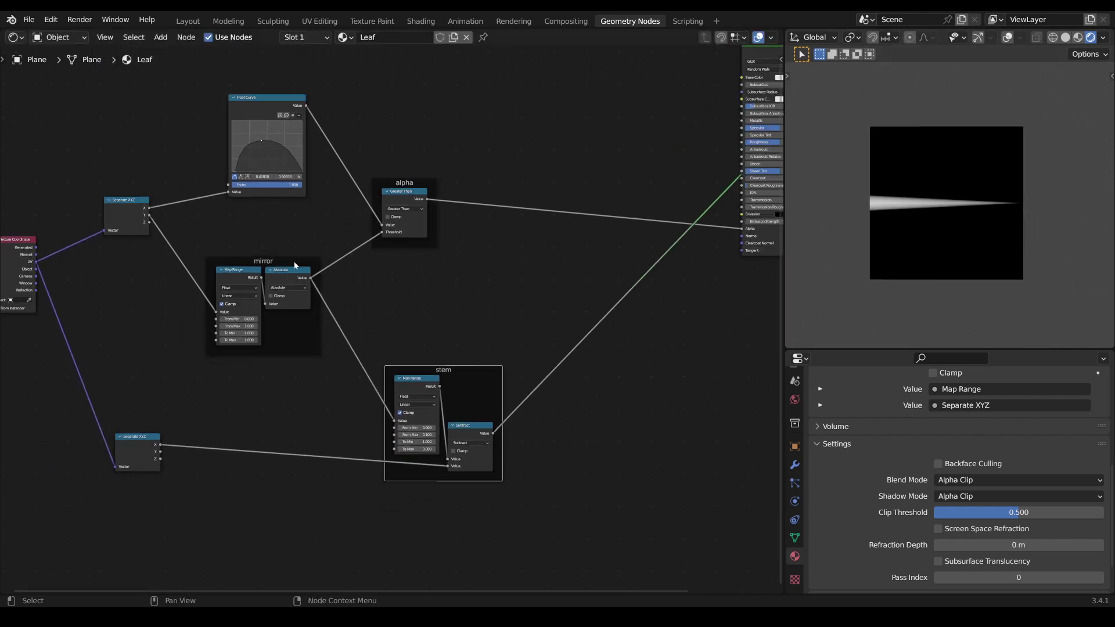
Move the alpha frame's Greater Than node further from the Float Curve and preview its result
drag(405, 193, 505, 176)
ctrl+shift+click(494, 185)
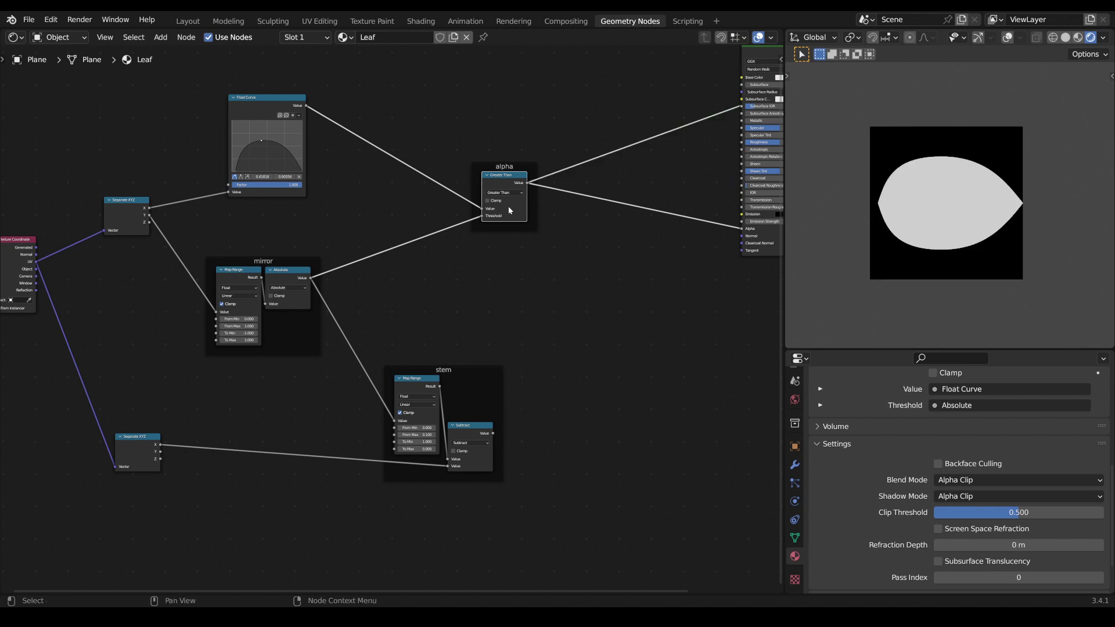
Add a Subtract node that takes the mirror frame's Absolute value from the Float Curve value, and preview its result
scroll(501, 215, up, 2)
middle_drag(498, 217, 467, 265)
key(Tab)
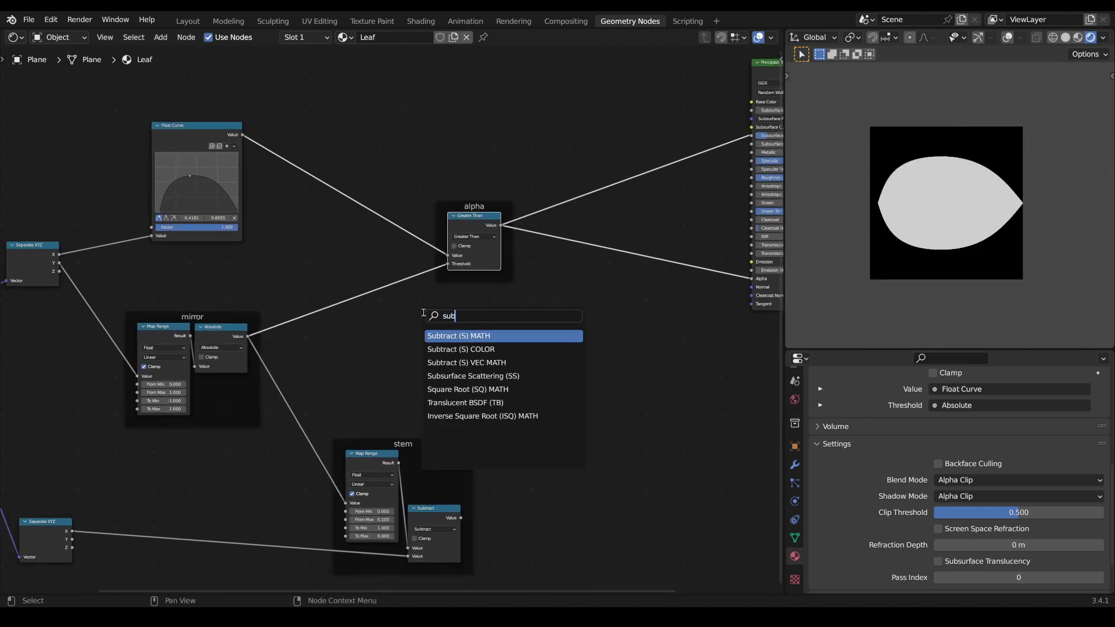
text(sub)
key(Return)
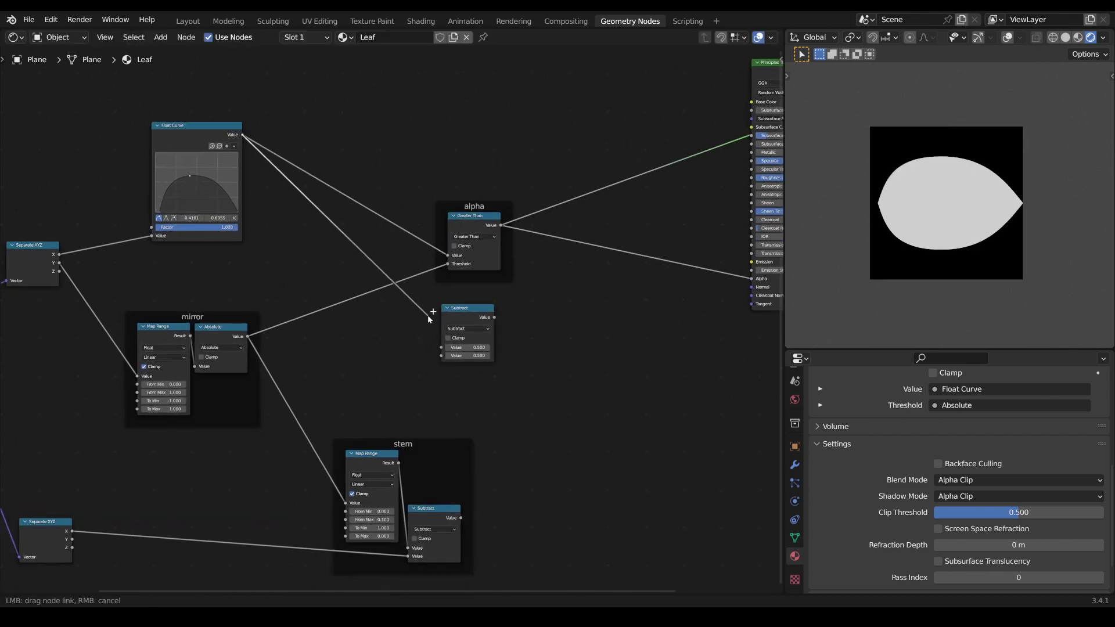
drag(429, 316, 442, 348)
ctrl+shift+click(466, 311)
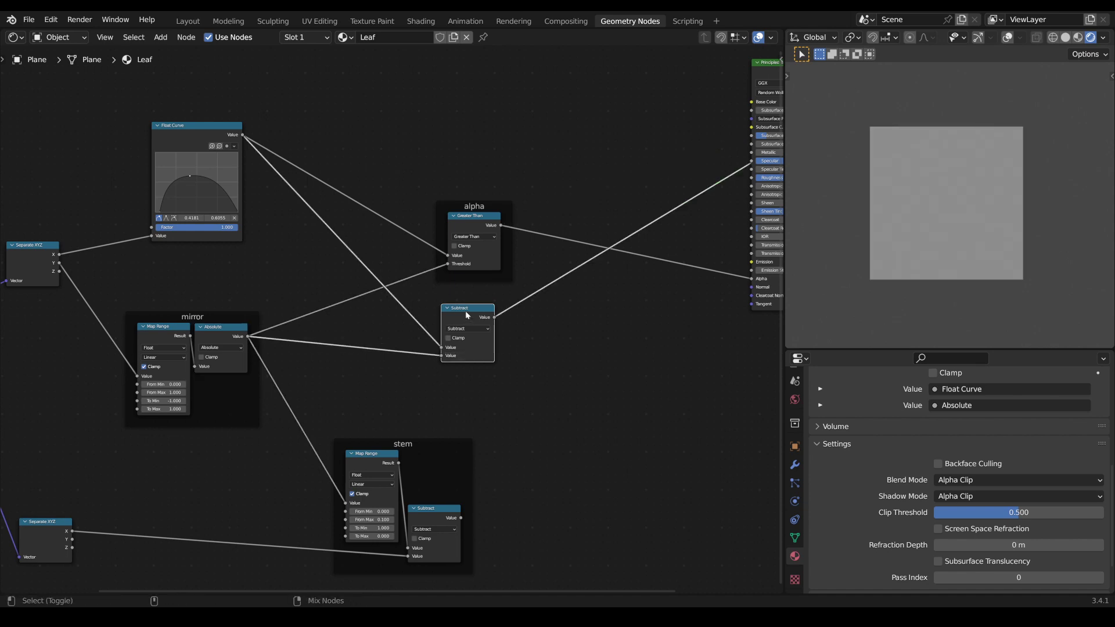
Move the stem frame and the Separate XYZ node feeding it lower to make room below the new Subtract node
scroll(433, 334, up, 2)
middle_drag(465, 387, 453, 306)
drag(440, 387, 494, 445)
scroll(495, 445, down, 2)
middle_drag(495, 445, 665, 343)
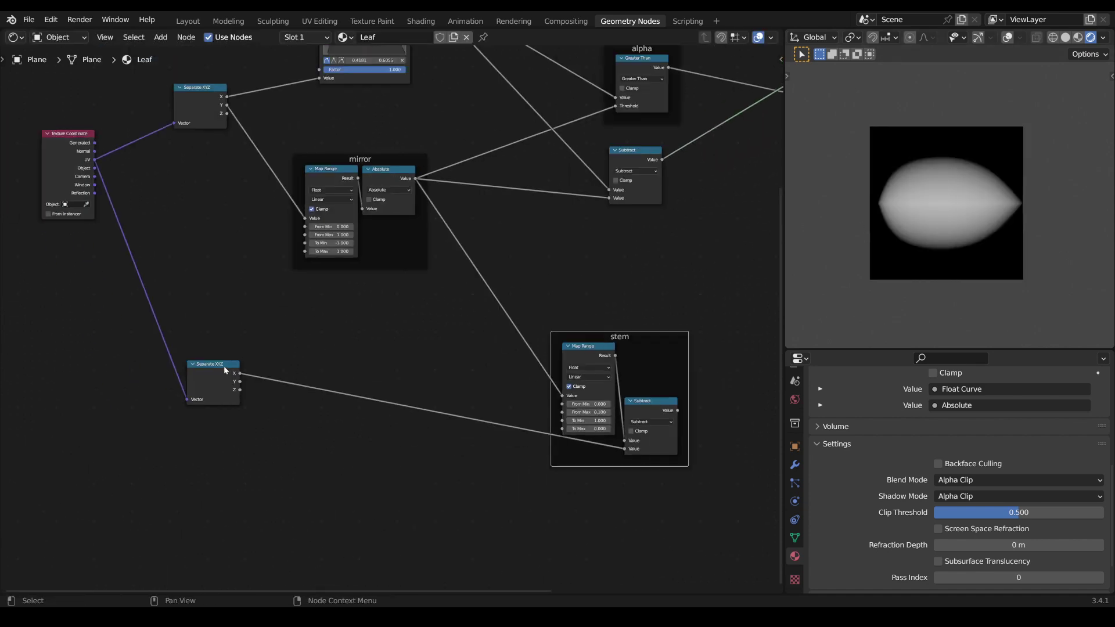
drag(224, 368, 232, 440)
middle_drag(471, 348, 263, 451)
Add a Multiply math node that multiplies the new Subtract result by the mirror frame's Absolute value, and preview it
drag(429, 257, 474, 286)
ctrl+shift+click(183, 282)
ctrl+shift+click(425, 264)
key(Tab)
text(mu)
key(Return)
click(471, 255)
drag(208, 283, 466, 333)
scroll(473, 326, up, 1)
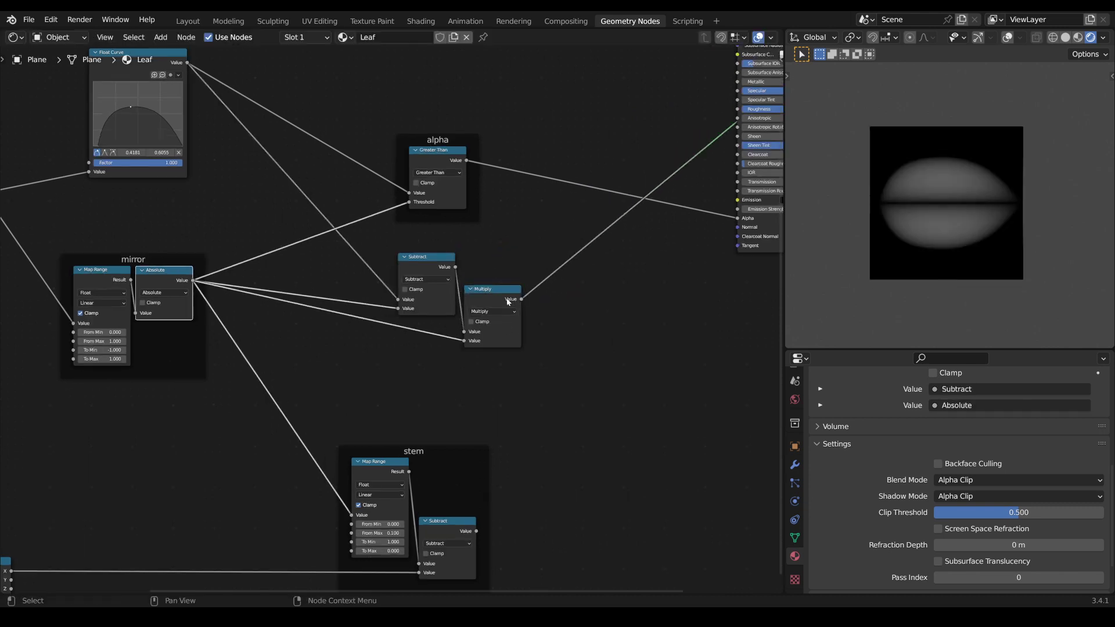
Merge the Absolute links into a reroute and join it with the Subtract and Multiply nodes in a frame labelled "main shade"
shift+right_drag(369, 289, 368, 323)
key(g)
click(367, 352)
scroll(453, 349, down, 2)
middle_drag(530, 376, 533, 396)
drag(533, 401, 365, 286)
key(ctrl+j)
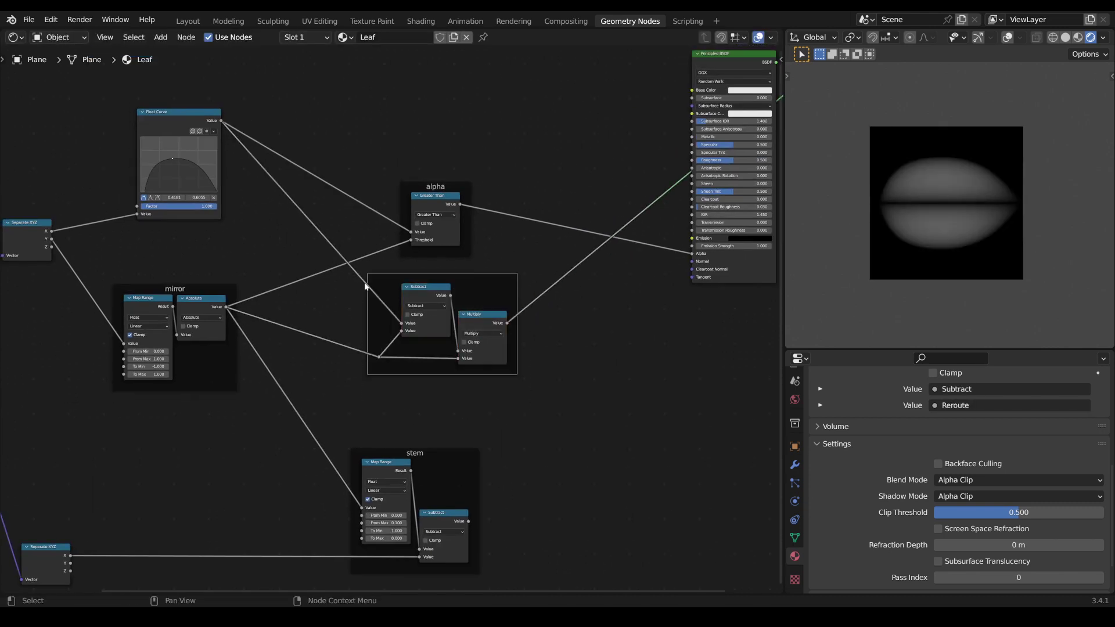
key(Return)
scroll(367, 284, down, 5)
middle_drag(371, 283, 373, 324)
drag(438, 324, 427, 345)
Preview the stem result and add a Maximum node that combines it with the main shade frame's Multiply value
scroll(425, 480, up, 5)
middle_drag(424, 481, 406, 433)
ctrl+shift+click(406, 433)
key(Tab)
text(max)
key(Return)
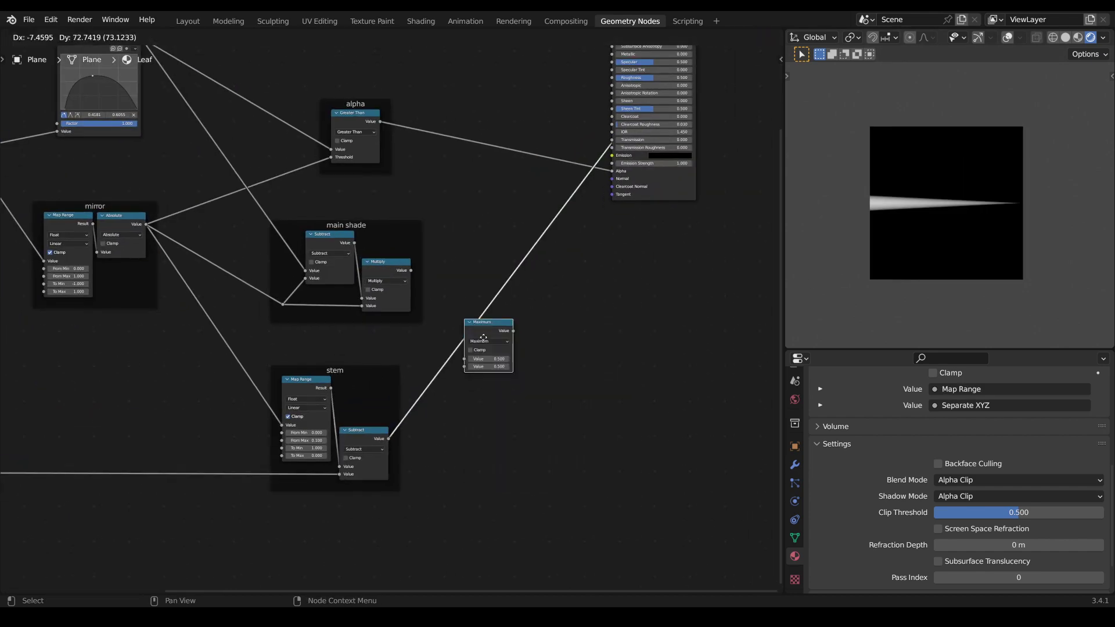
click(522, 330)
scroll(485, 311, up, 6)
drag(423, 242, 511, 371)
Thin the stem by setting From Max in the stem frame's Map Range to 0.030
middle_drag(923, 251, 957, 249)
scroll(958, 248, down, 1)
scroll(311, 419, up, 1)
middle_drag(311, 419, 453, 331)
drag(393, 432, 410, 432)
middle_drag(891, 299, 923, 259)
scroll(923, 259, up, 1)
scroll(691, 346, down, 5)
middle_drag(691, 345, 517, 366)
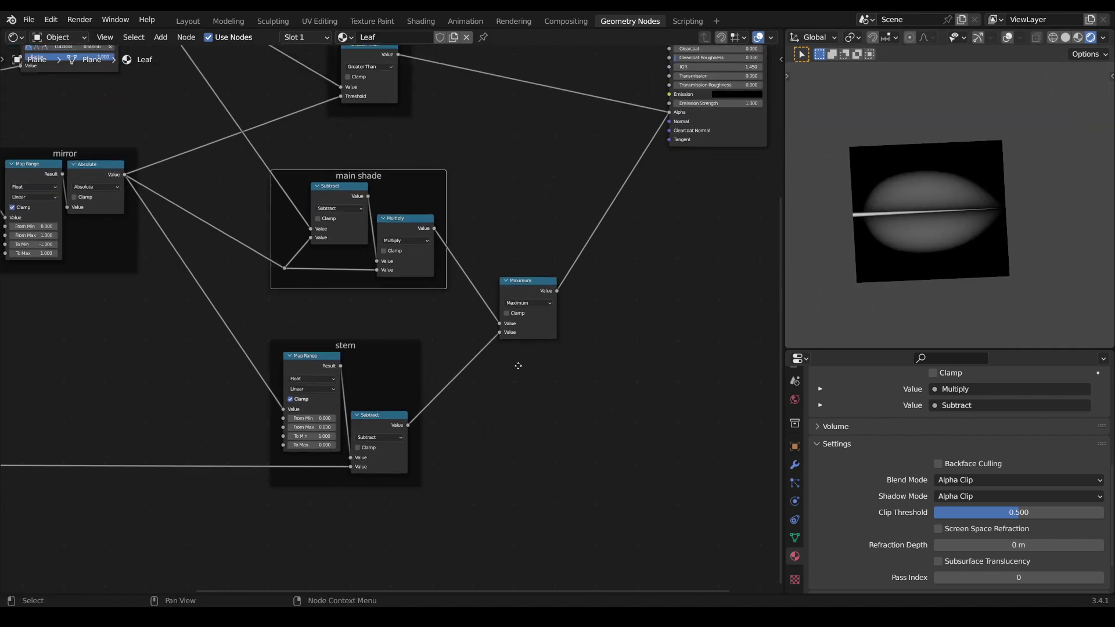
Move the Principled BSDF node lower and connect the Maximum value to its Base Color
scroll(481, 386, down, 3)
drag(495, 323, 493, 326)
scroll(614, 210, up, 1)
middle_drag(605, 149, 549, 210)
scroll(550, 210, down, 1)
drag(555, 142, 599, 304)
scroll(598, 304, down, 2)
middle_drag(592, 304, 599, 268)
drag(476, 407, 543, 350)
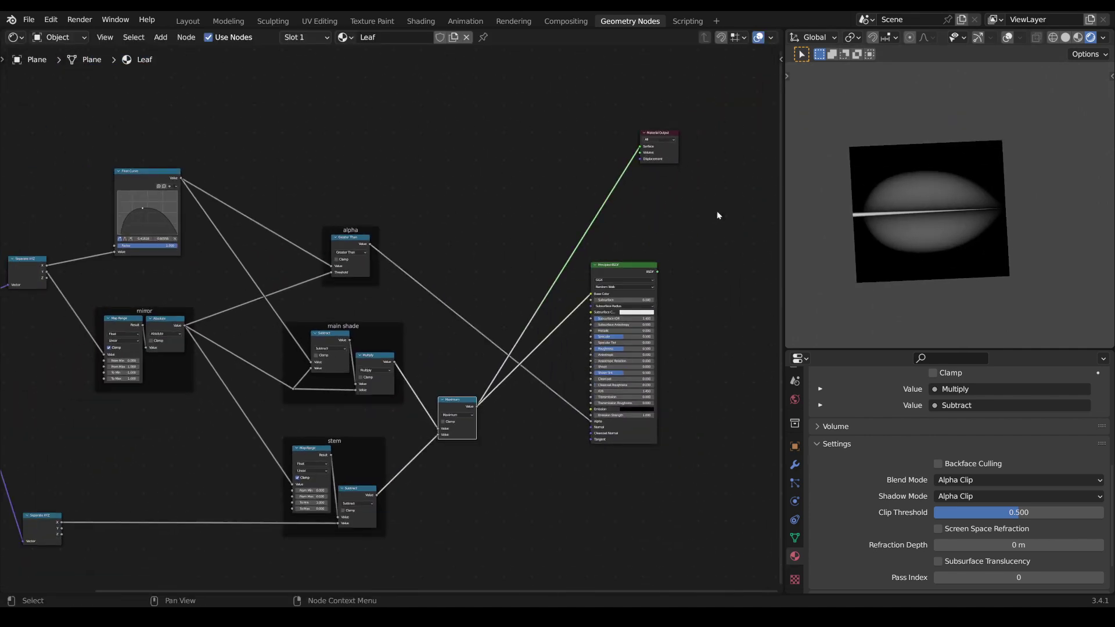
Place the Material Output beside the Principled BSDF, connect the shader to it, and view the plane from the top with overlays shown
drag(659, 133, 703, 276)
ctrl+shift+click(580, 289)
scroll(906, 246, up, 4)
shift+middle_drag(868, 267, 991, 240)
click(1006, 38)
key(Tab)
key(Tab)
scroll(906, 238, down, 2)
shift+middle_drag(903, 241, 867, 244)
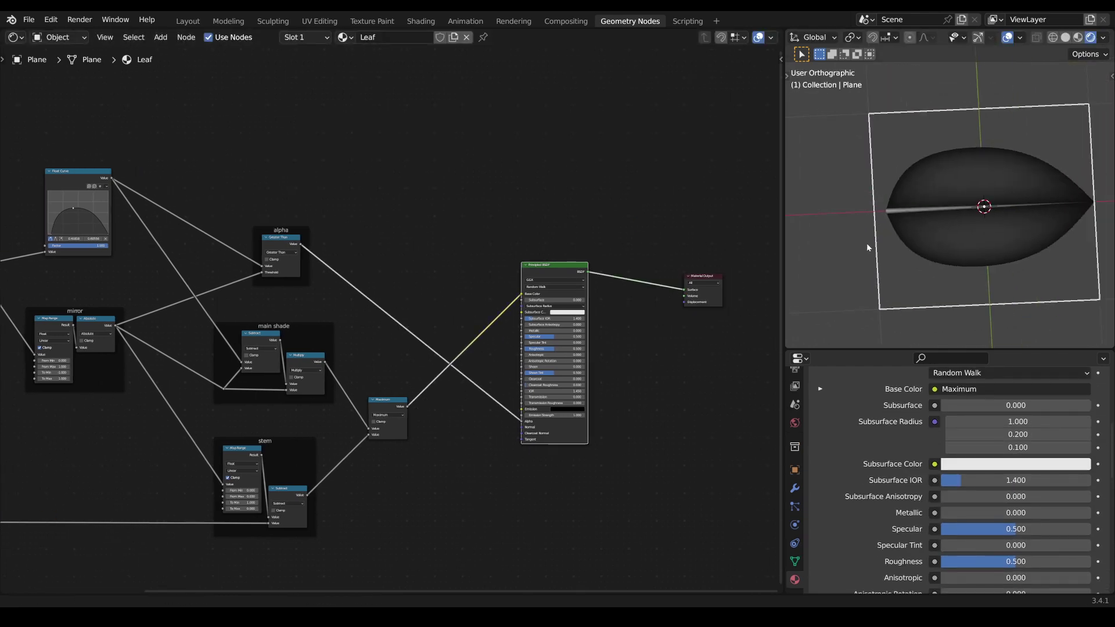
key(KP_7)
scroll(369, 342, up, 1)
scroll(335, 373, down, 1)
Preview the Maximum result and move the alpha frame behind it, with Maximum feeding the Greater Than value and the threshold unlinked
middle_drag(336, 373, 440, 342)
ctrl+shift+click(475, 378)
middle_drag(475, 377, 451, 375)
drag(362, 215, 524, 436)
middle_drag(457, 394, 438, 318)
scroll(438, 318, up, 4)
drag(437, 292, 427, 292)
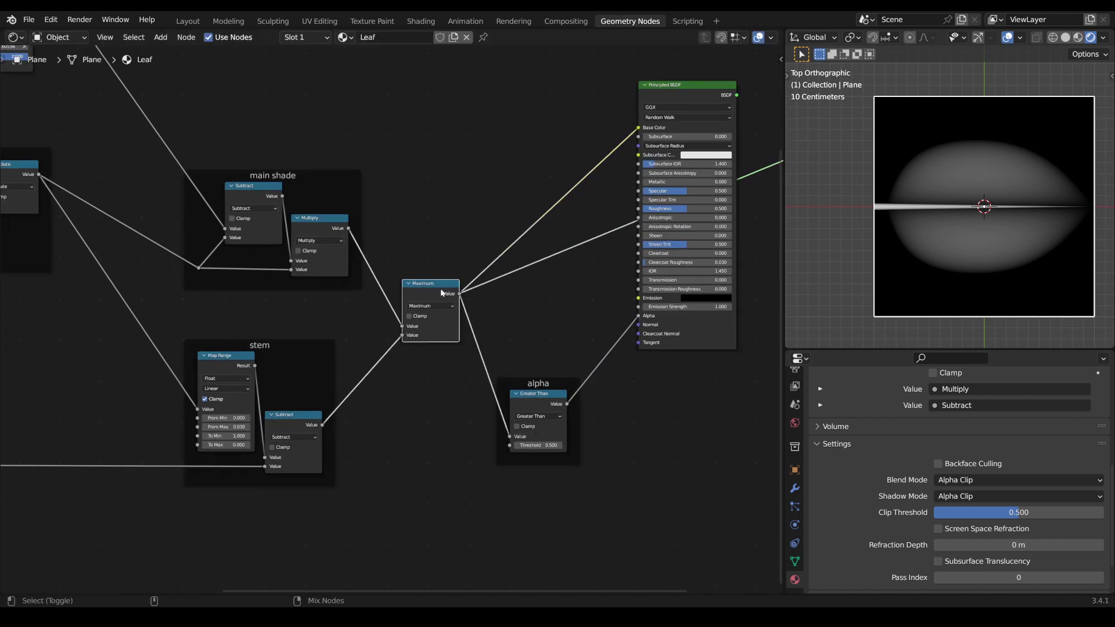
Preview the alpha frame's Greater Than result and set its threshold to 0
ctrl+shift+click(536, 396)
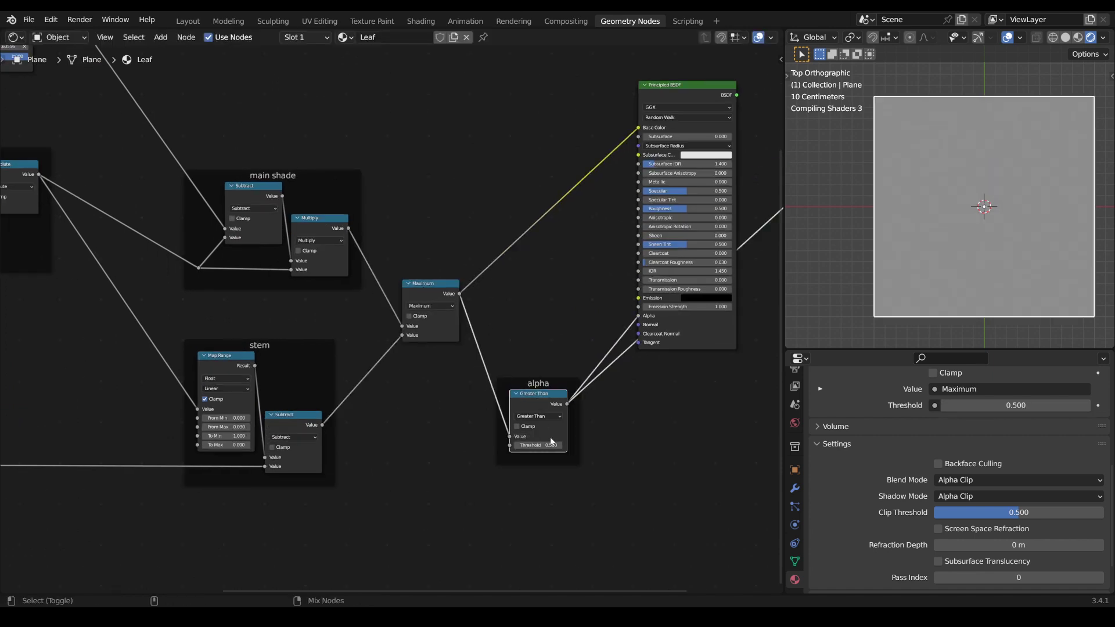
middle_drag(545, 440, 494, 365)
scroll(494, 366, up, 1)
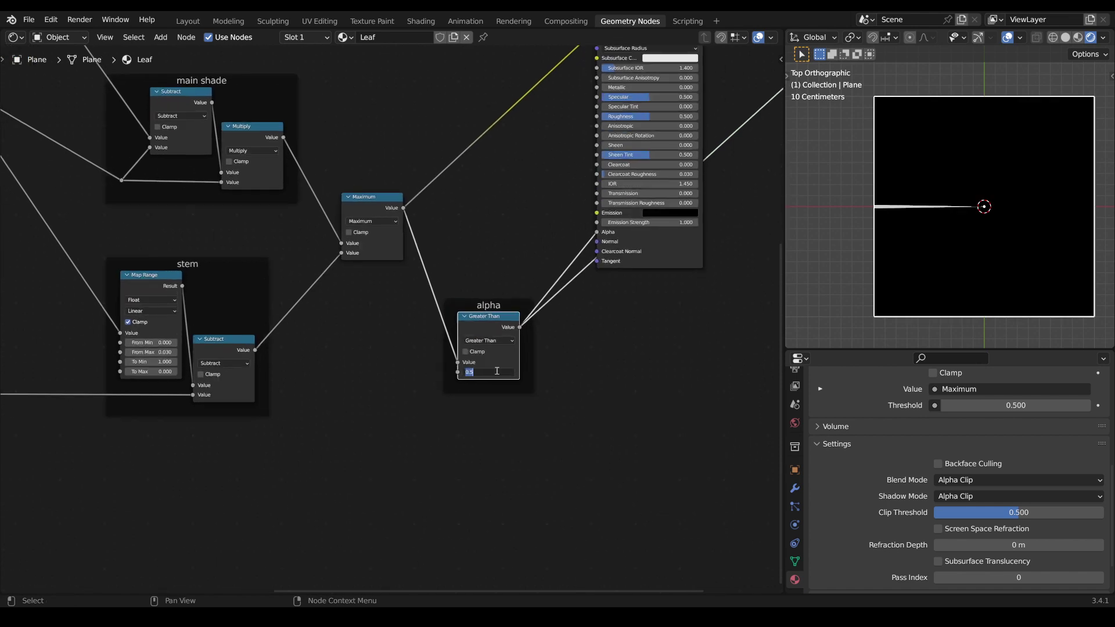
click(497, 371)
text(0)
key(Return)
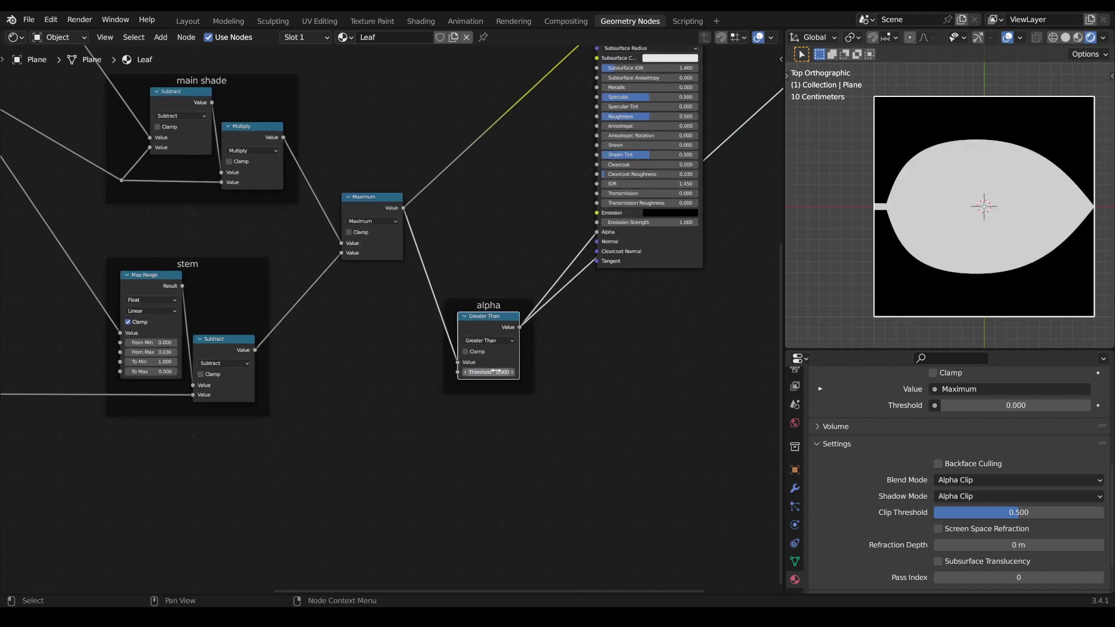
Move the Principled BSDF node lower, preview the full shader, and hide the viewport overlays
scroll(530, 352, down, 2)
drag(535, 88, 530, 185)
ctrl+shift+click(530, 184)
scroll(1010, 267, up, 1)
shift+middle_drag(1006, 259, 963, 263)
key(shift+alt+z)
shift+middle_drag(1032, 213, 1035, 187)
Preview the stem's Separate XYZ outputs, duplicate that node straight below with its UV link kept, and preview the copy's X output
scroll(394, 319, down, 4)
middle_drag(313, 349, 775, 312)
ctrl+shift+click(433, 349)
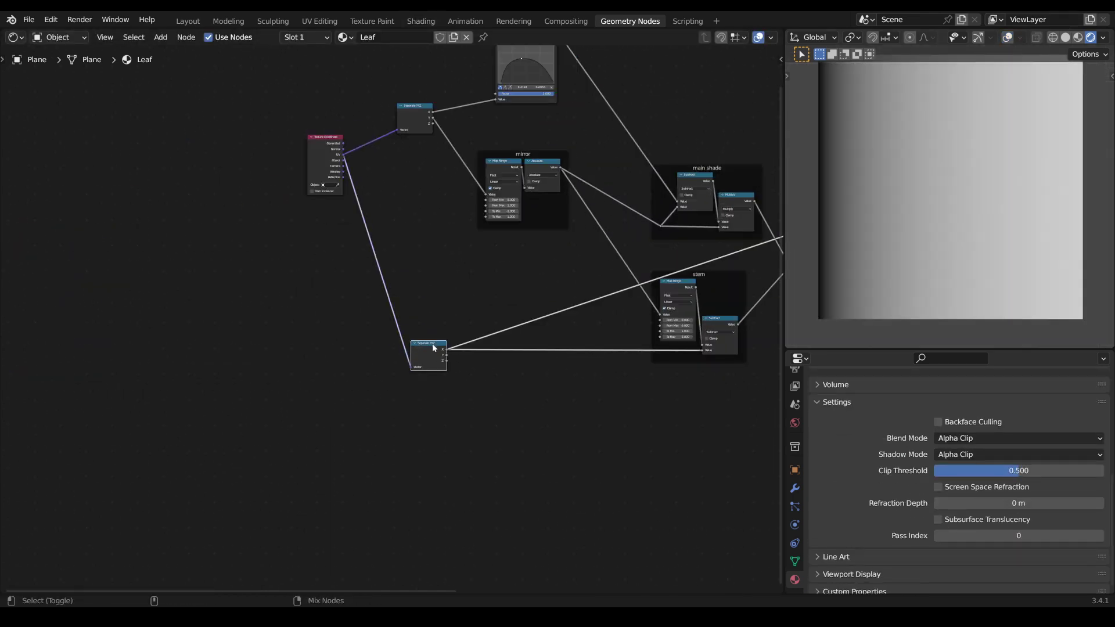
middle_drag(442, 356, 422, 335)
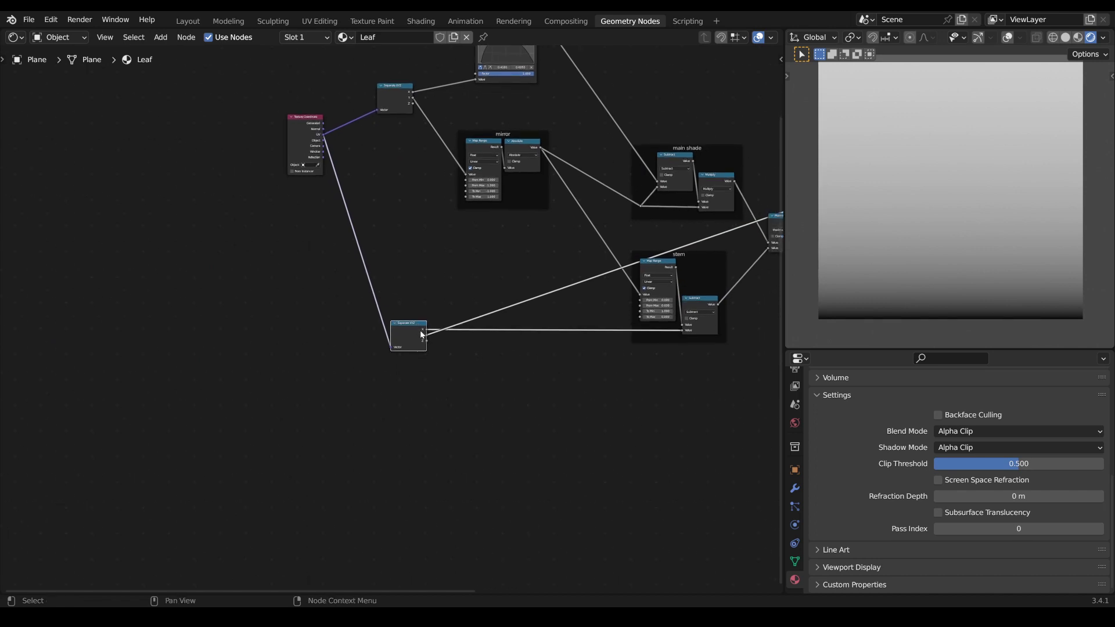
key(ctrl+shift+d)
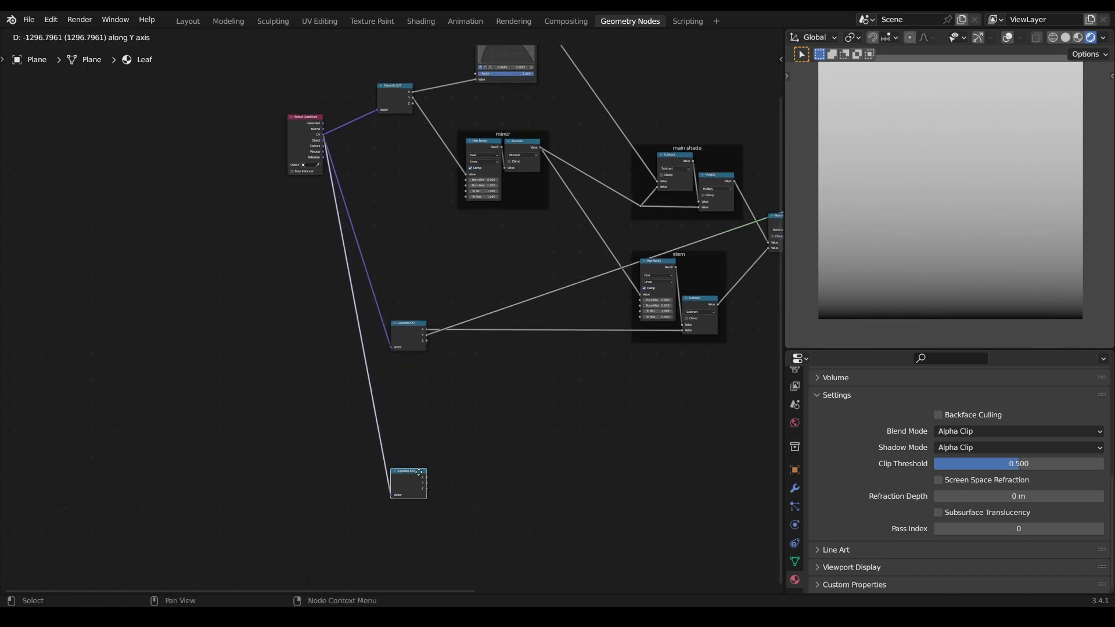
click(419, 473)
ctrl+shift+click(420, 475)
Add a Multiply math node and a Fraction node in sequence after the duplicated Separate XYZ node's X output
middle_drag(534, 480, 319, 417)
scroll(358, 402, up, 5)
key(Tab)
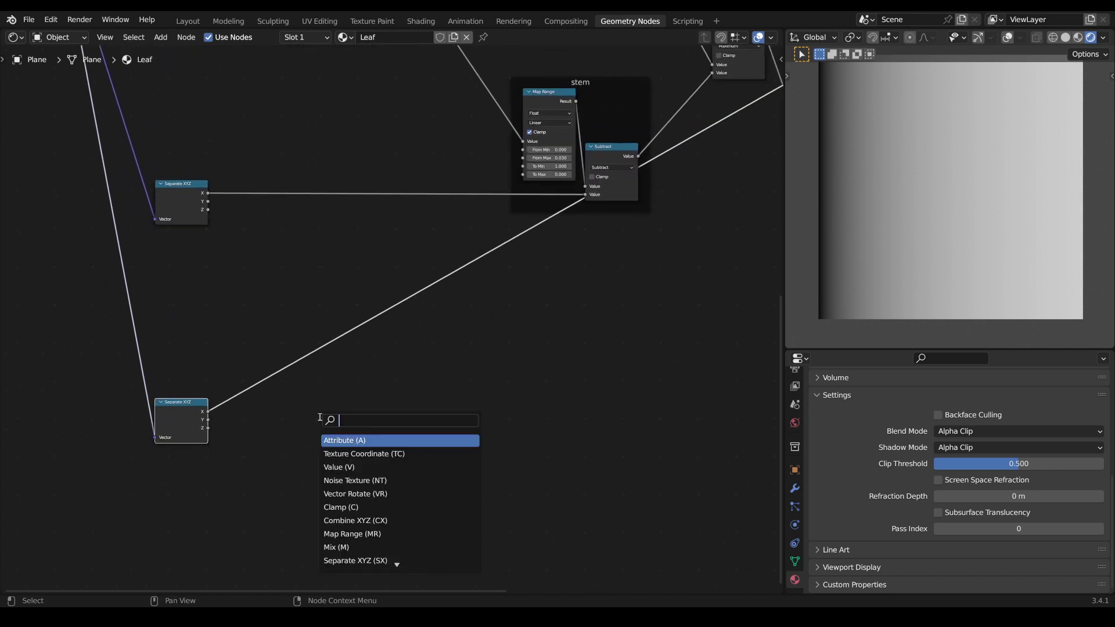
text(mu)
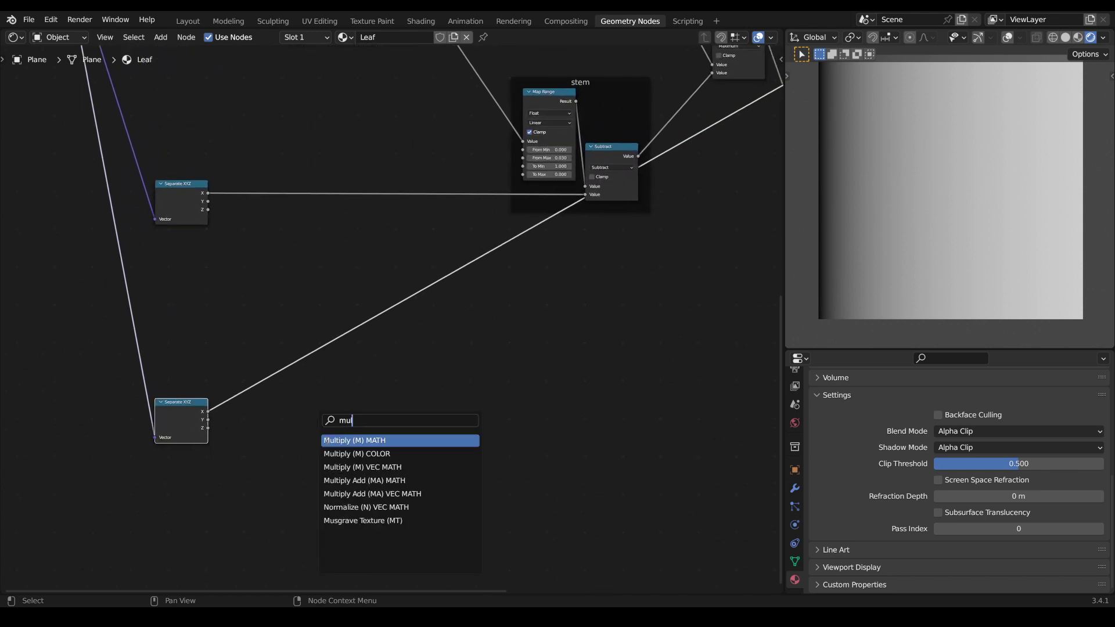
text(l)
click(327, 440)
click(308, 391)
key(shift+a)
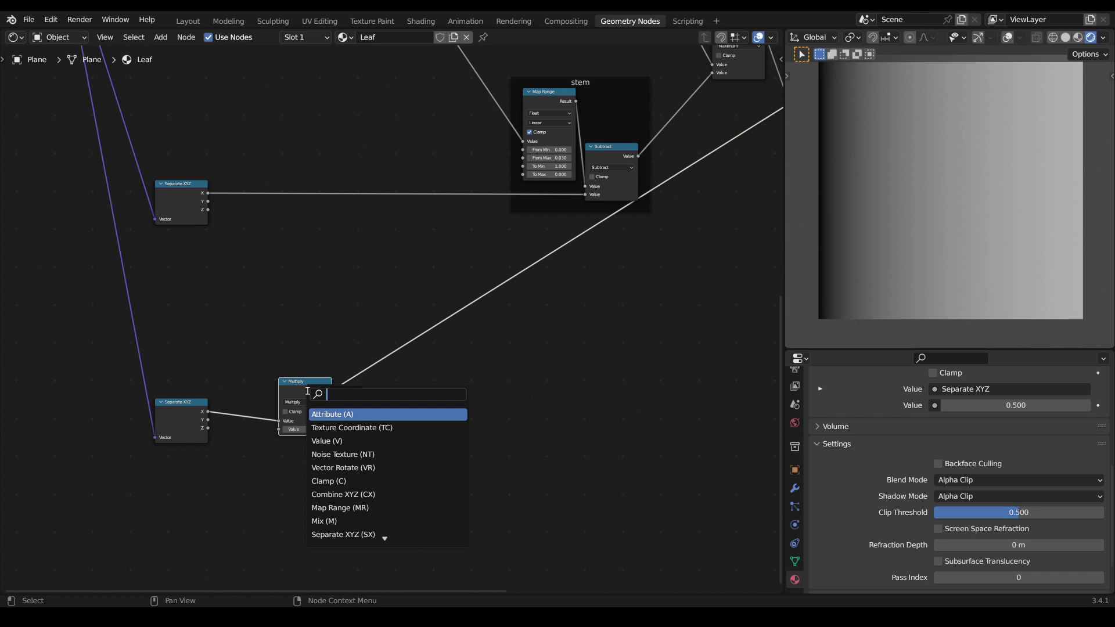
text(fra)
click(348, 427)
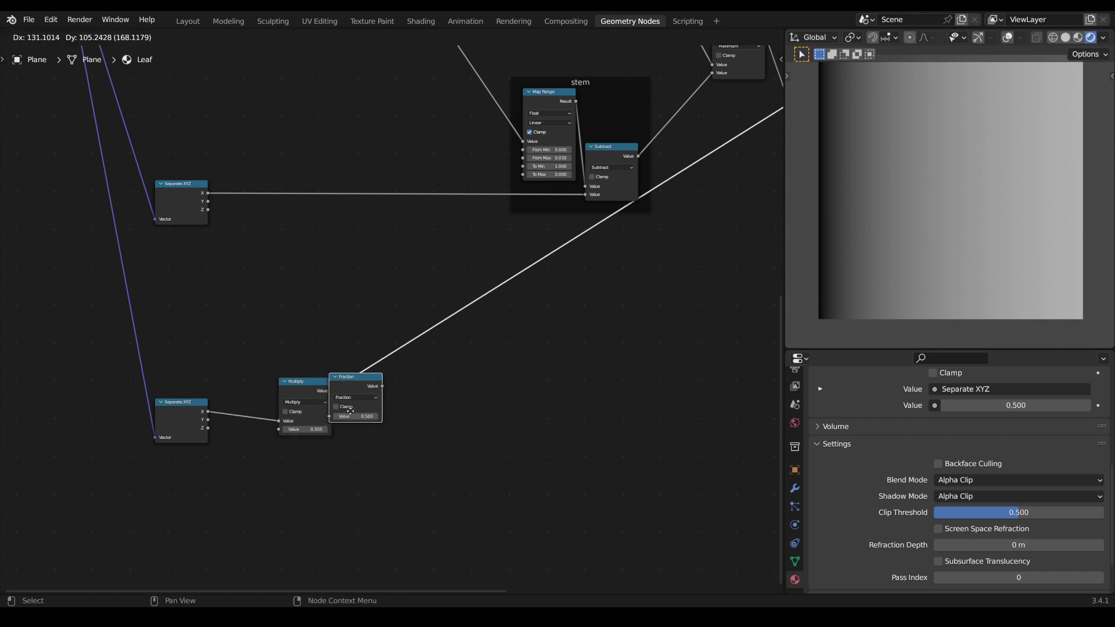
click(328, 406)
Set the Multiply factor before the Fraction node to 10.210 and move both nodes further from the Separate XYZ node
drag(305, 429, 349, 429)
drag(430, 323, 314, 430)
key(g)
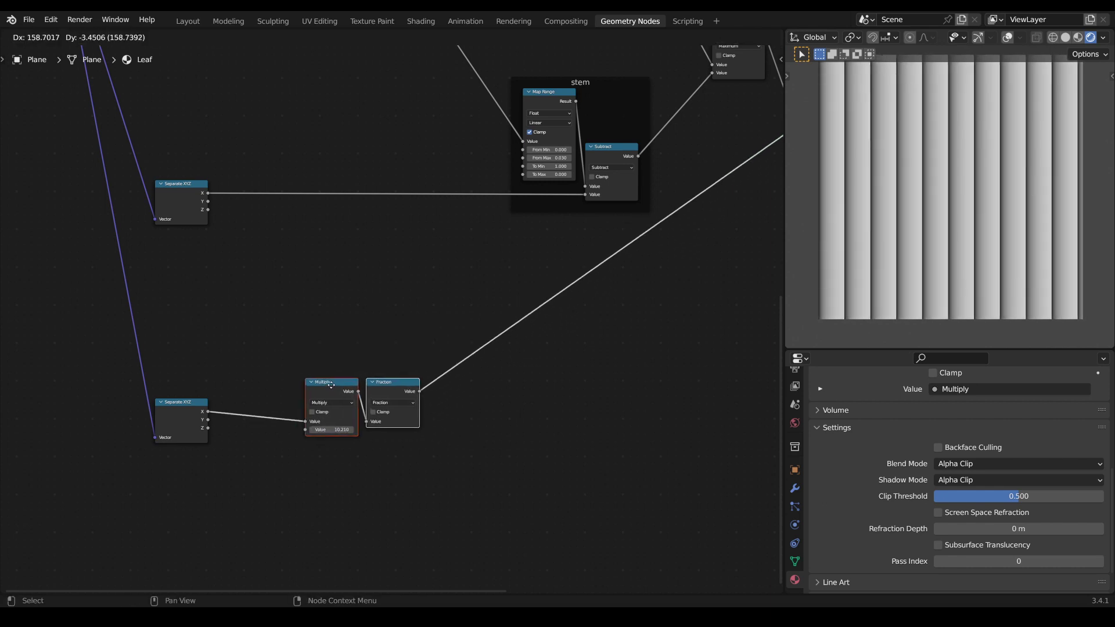
click(373, 423)
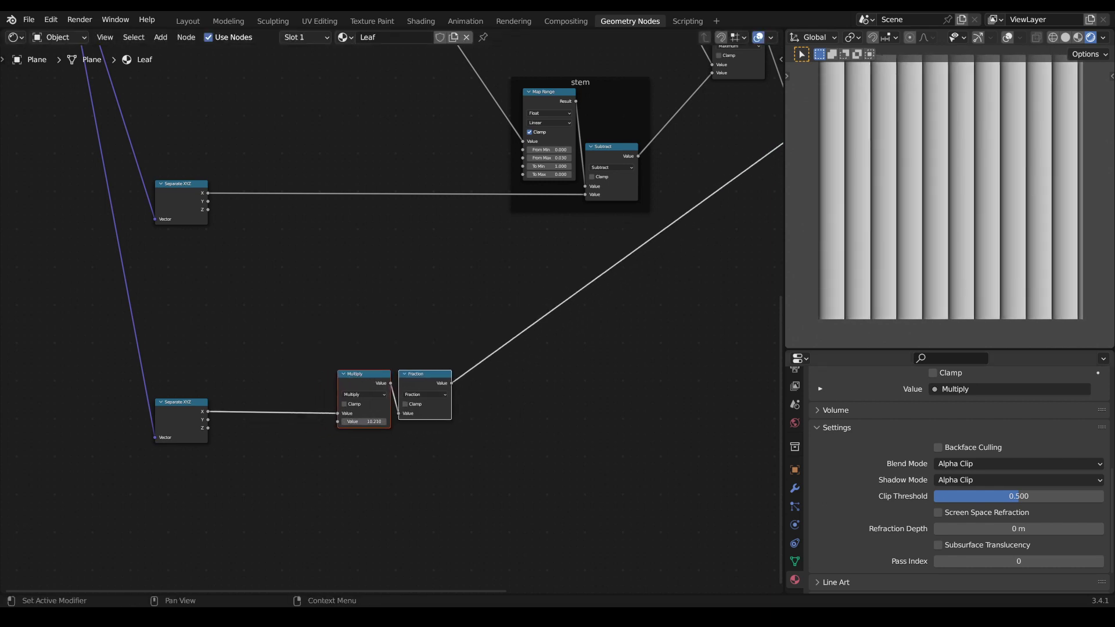
Insert a Map Range node after the Fraction node and set its To Min to -1
middle_drag(594, 440, 527, 440)
scroll(471, 411, up, 4)
key(shift+a)
text(s)
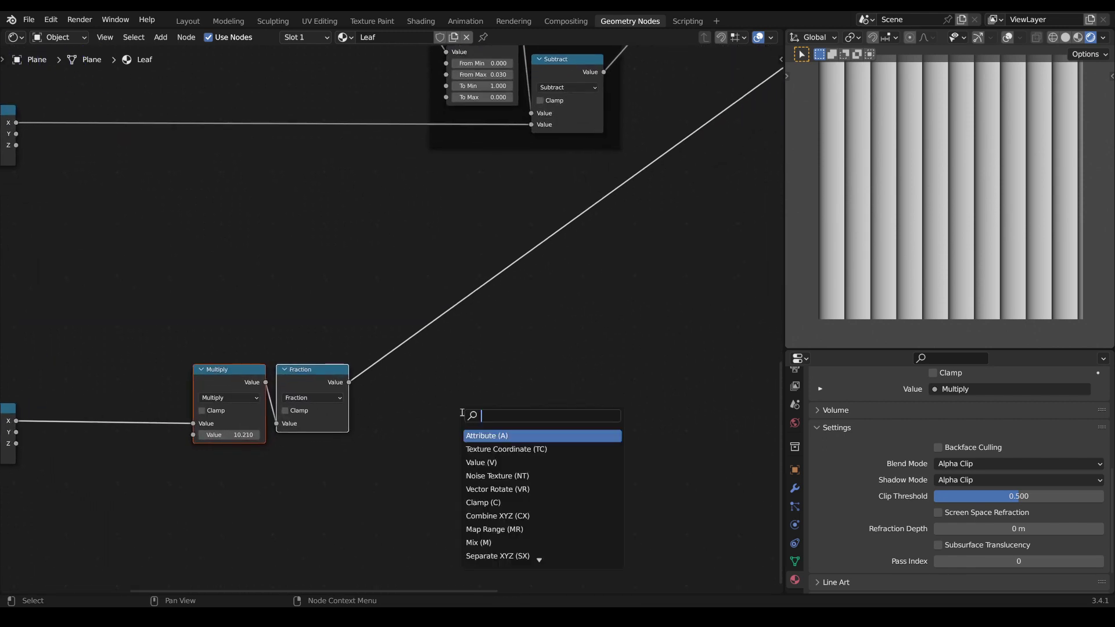
text(ma)
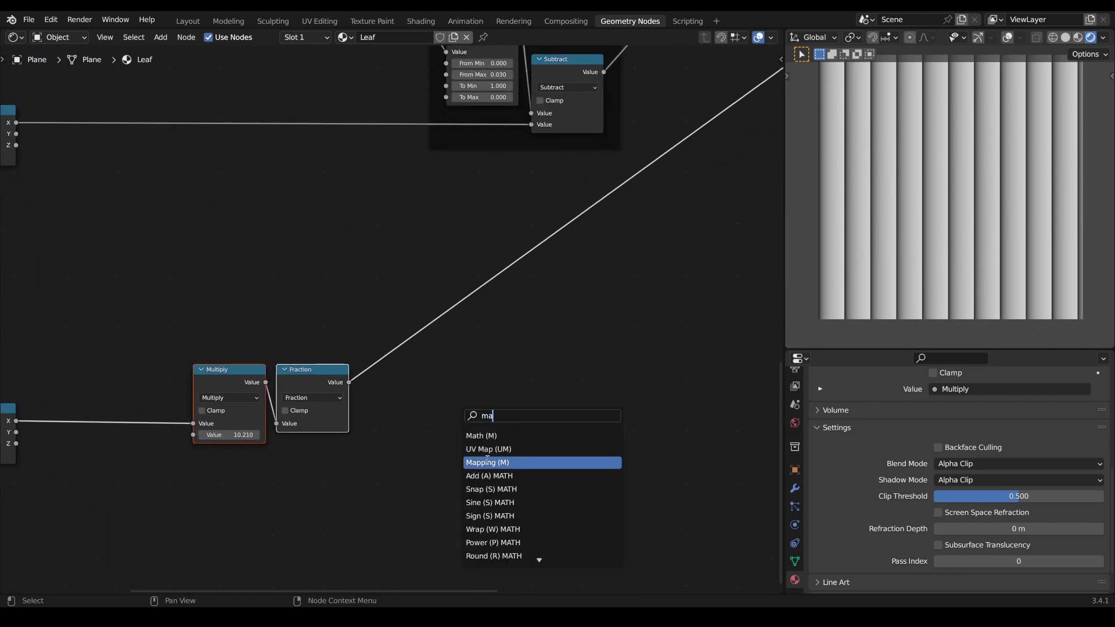
text(p)
click(487, 462)
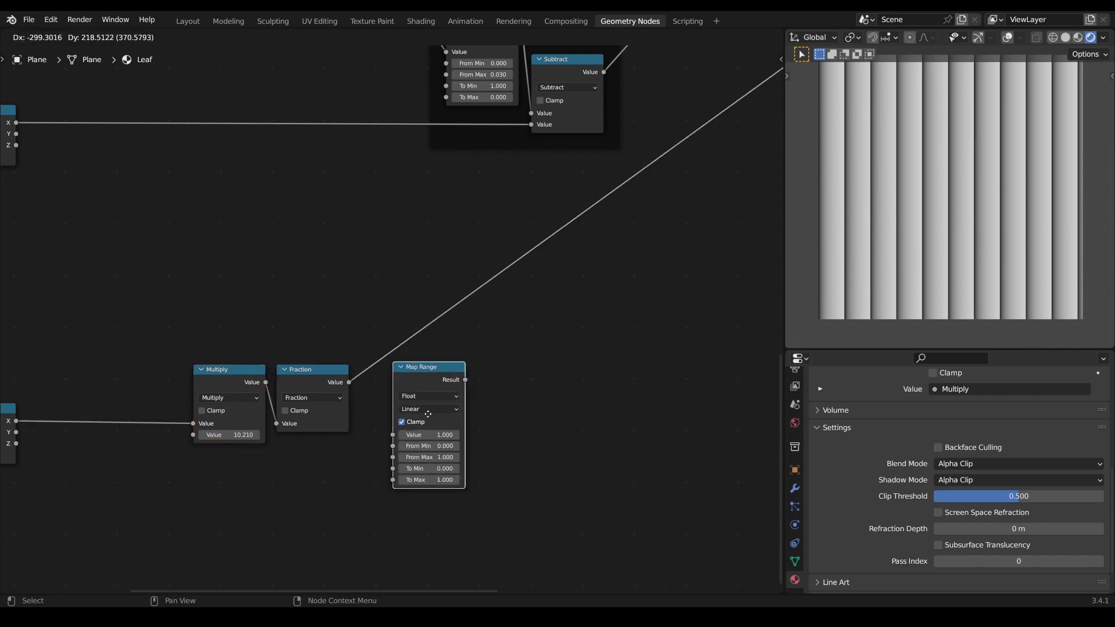
click(398, 405)
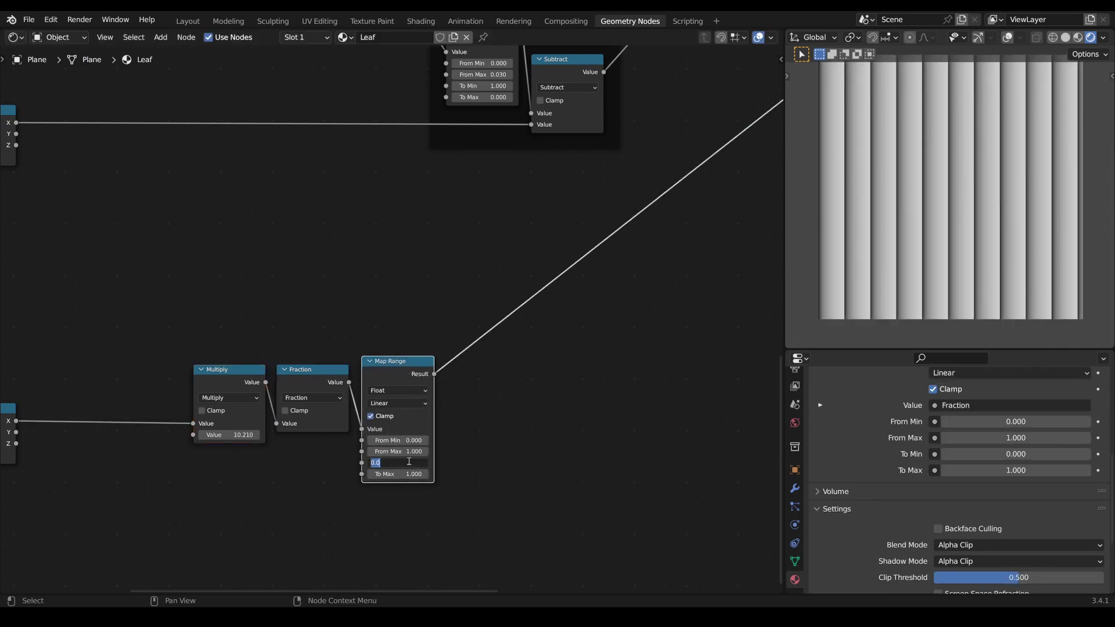
text(-1)
key(Return)
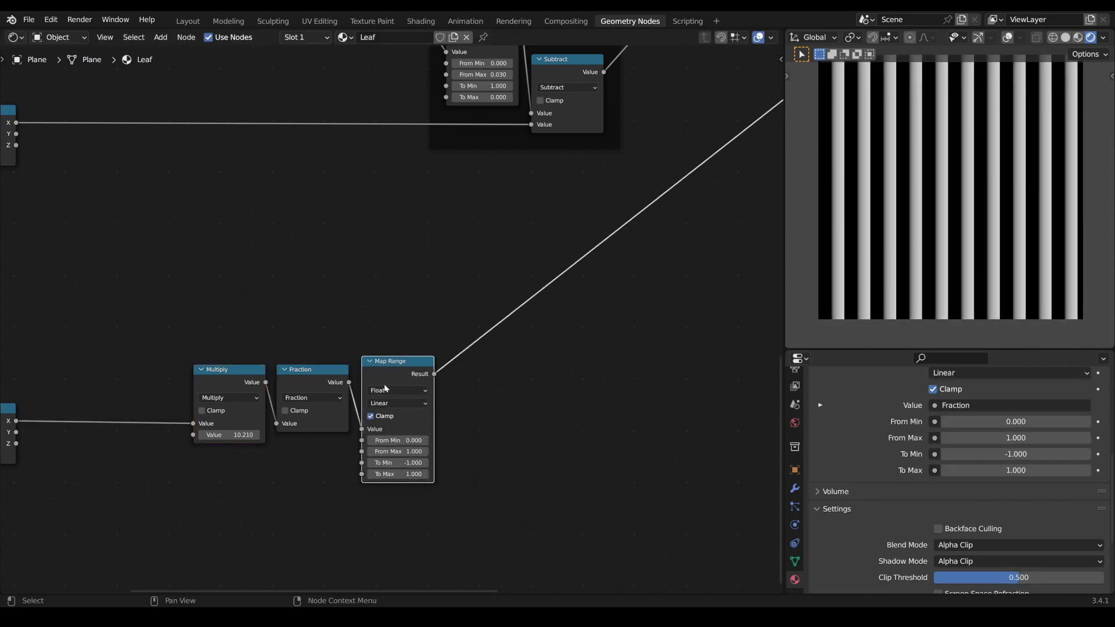
Insert an Absolute math node after the new Map Range to mirror each stripe
drag(394, 364, 393, 375)
key(Tab)
text(absa)
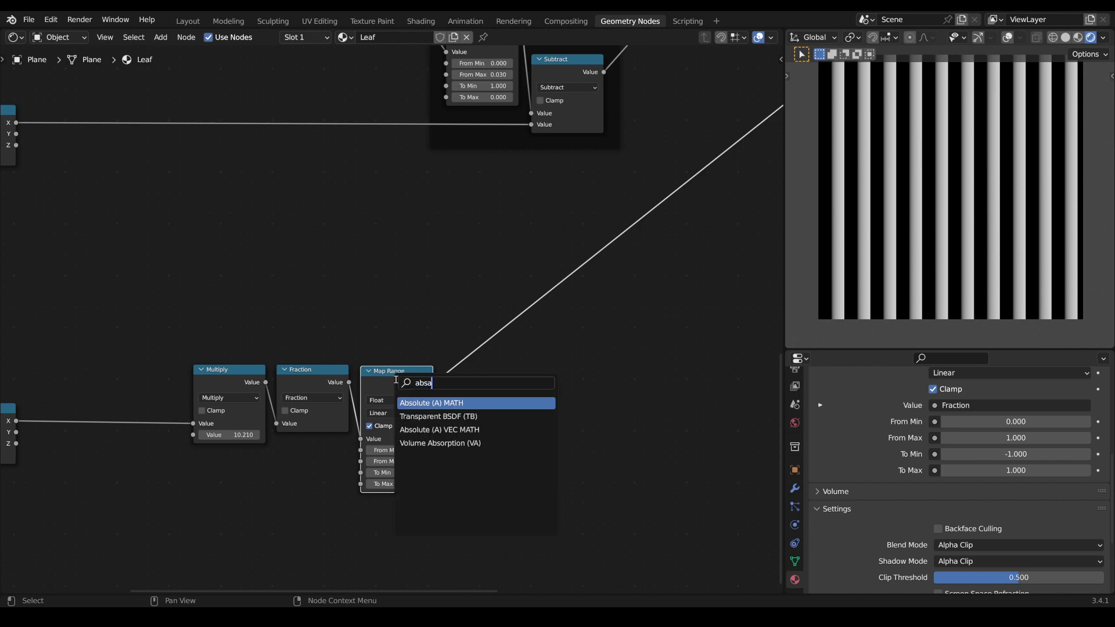
key(Return)
click(466, 383)
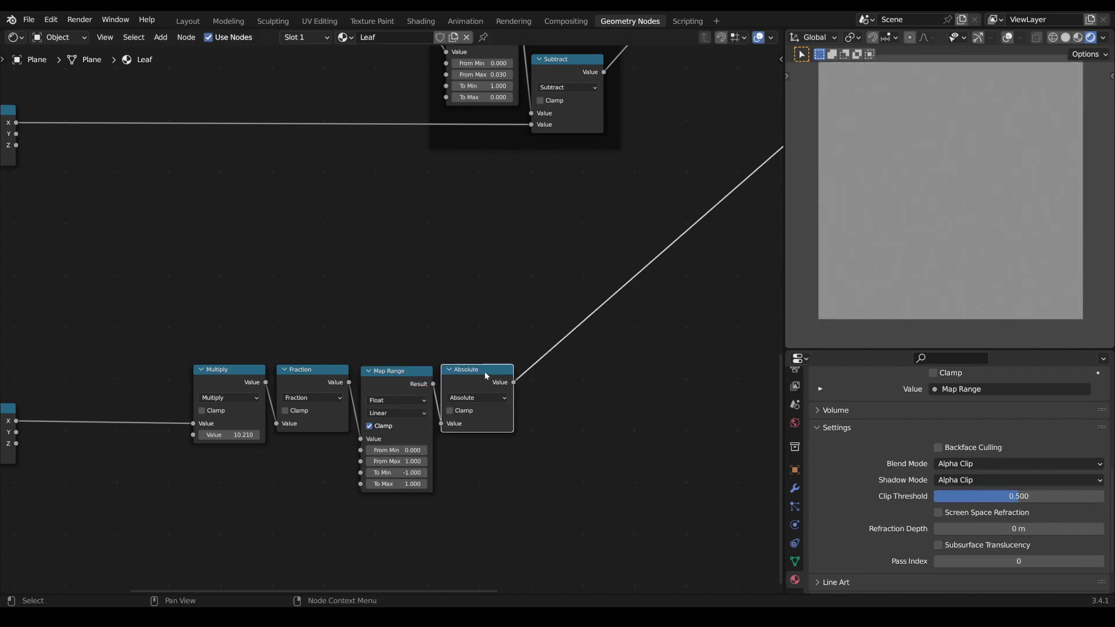
drag(485, 371, 487, 375)
scroll(1036, 229, up, 3)
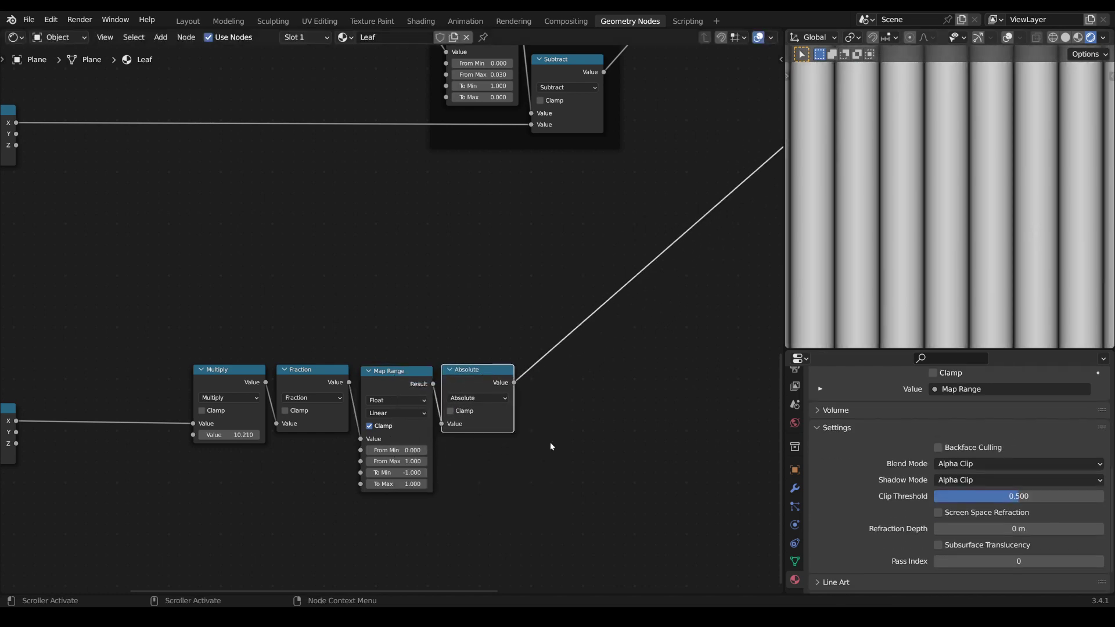
Insert another Map Range node after the Absolute node in the stripe chain
middle_drag(521, 436, 499, 434)
key(shift+a)
text(map)
key(Down)
key(Down)
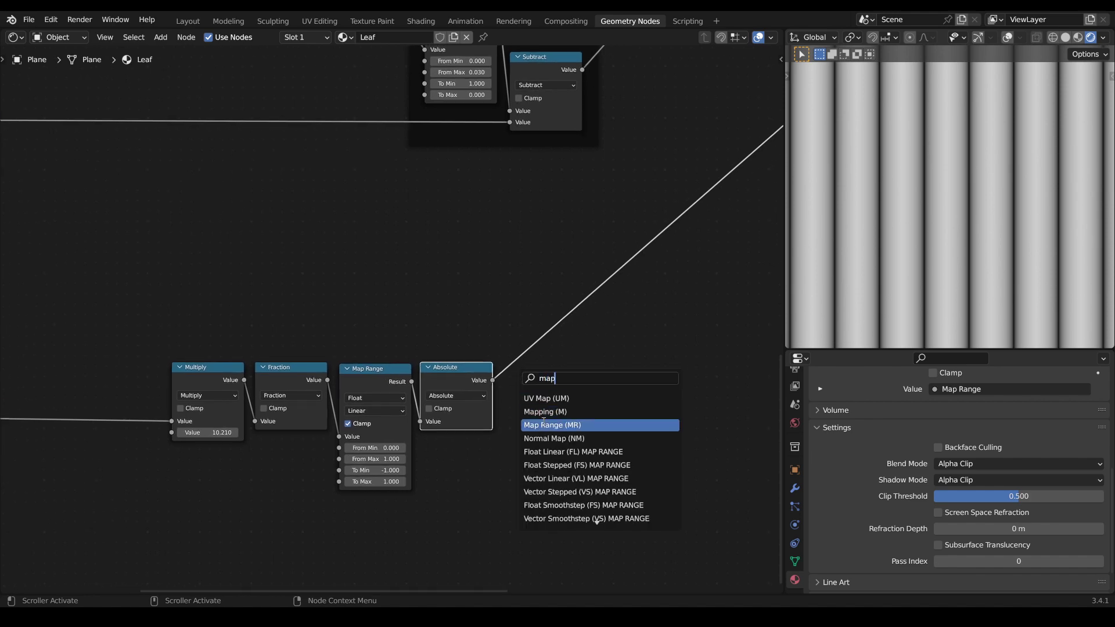
key(Return)
click(528, 406)
Set the last Map Range to To Min 1, To Max 0 and From Max 0.190 to produce thin lines
middle_drag(538, 453, 508, 430)
mouse_move(508, 431)
shift+mouse_down()
mouse_move(600, 430)
mouse_move(466, 430)
mouse_move(507, 430)
shift+mouse_up()
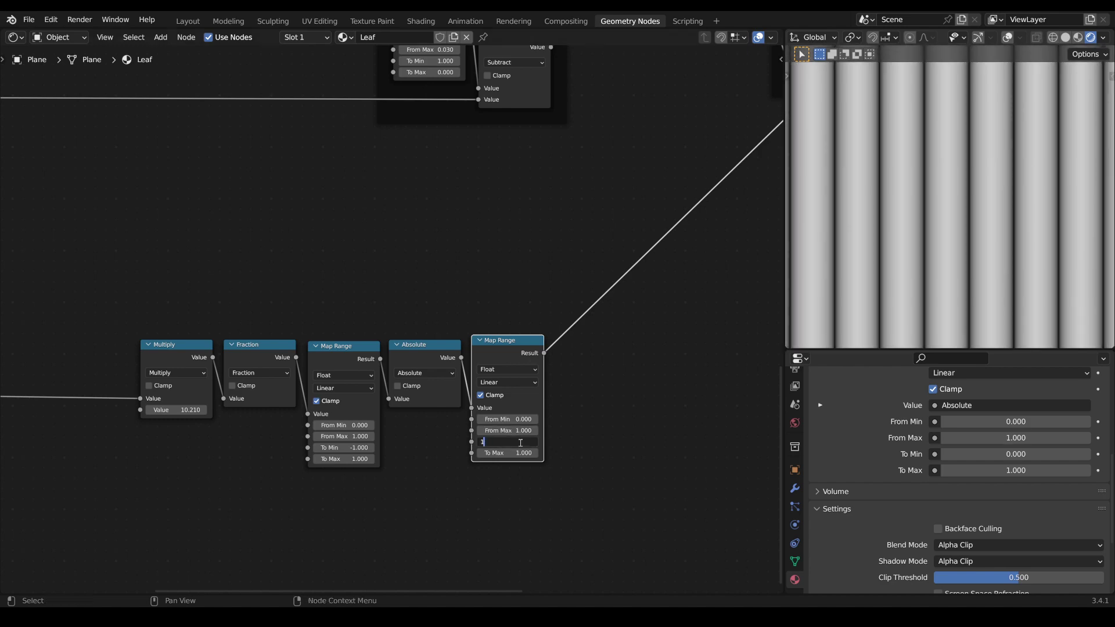
key(Return)
key(Return)
drag(517, 430, 503, 430)
scroll(474, 339, down, 1)
drag(474, 339, 473, 343)
scroll(896, 249, down, 5)
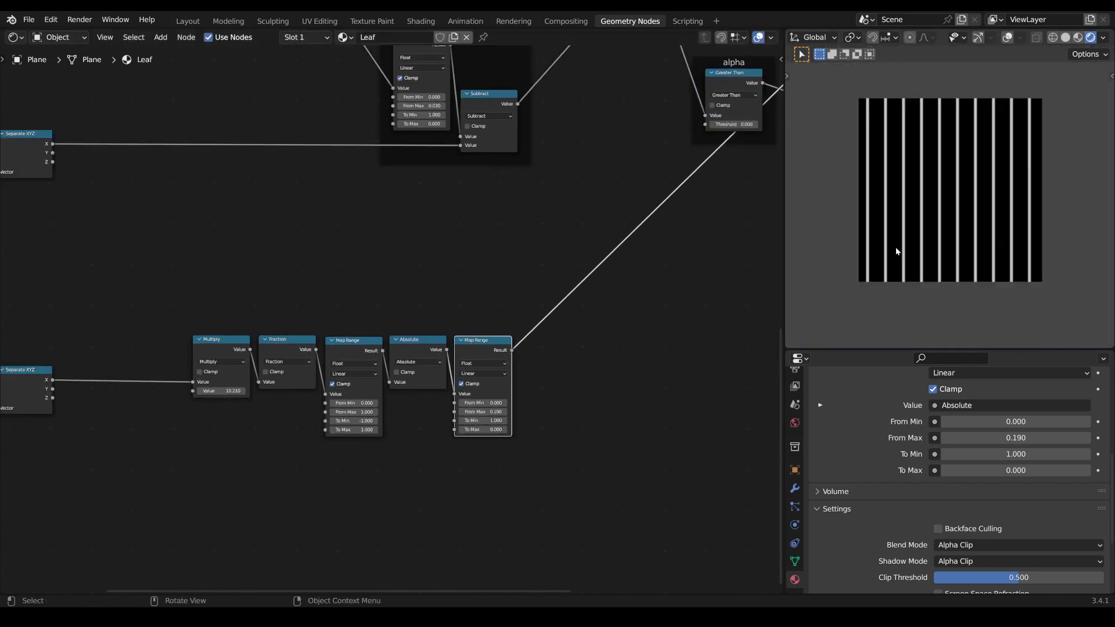
Increase the stripe chain's Multiply factor for denser lines and preview the main shade frame's Subtract result
middle_drag(415, 426, 453, 492)
drag(258, 458, 289, 458)
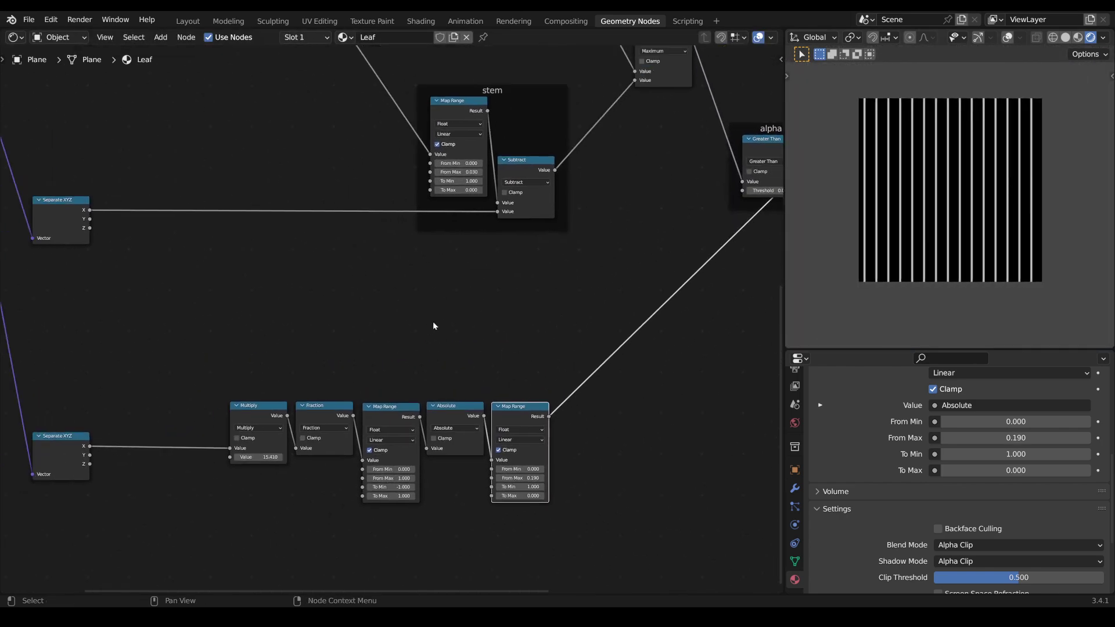
scroll(525, 291, down, 3)
middle_drag(525, 291, 472, 415)
ctrl+shift+click(435, 130)
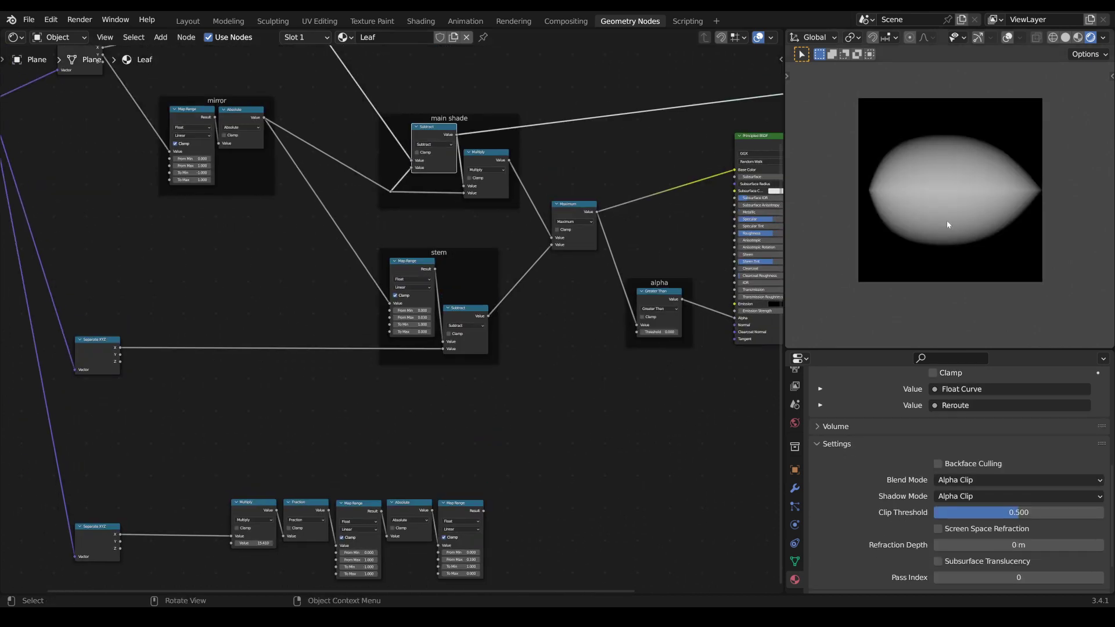
Spread out the node layout by shifting the output nodes and stem frame further along and the mirror frame lower
scroll(547, 267, down, 4)
drag(747, 381, 517, 166)
drag(525, 237, 654, 237)
drag(461, 272, 579, 286)
drag(292, 161, 288, 247)
drag(187, 335, 192, 347)
scroll(394, 321, up, 3)
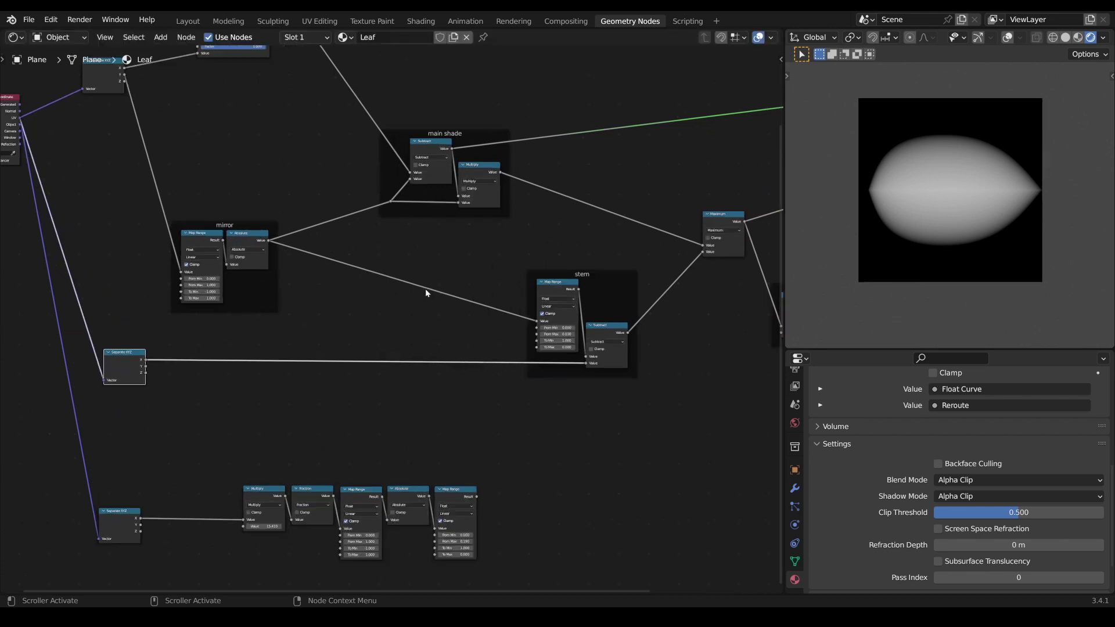
Move the stripe chain's last Map Range away from the Absolute node to leave a gap between them
click(435, 143)
scroll(465, 389, up, 1)
middle_drag(464, 390, 433, 319)
scroll(406, 371, up, 2)
drag(409, 444, 444, 445)
scroll(433, 360, down, 3)
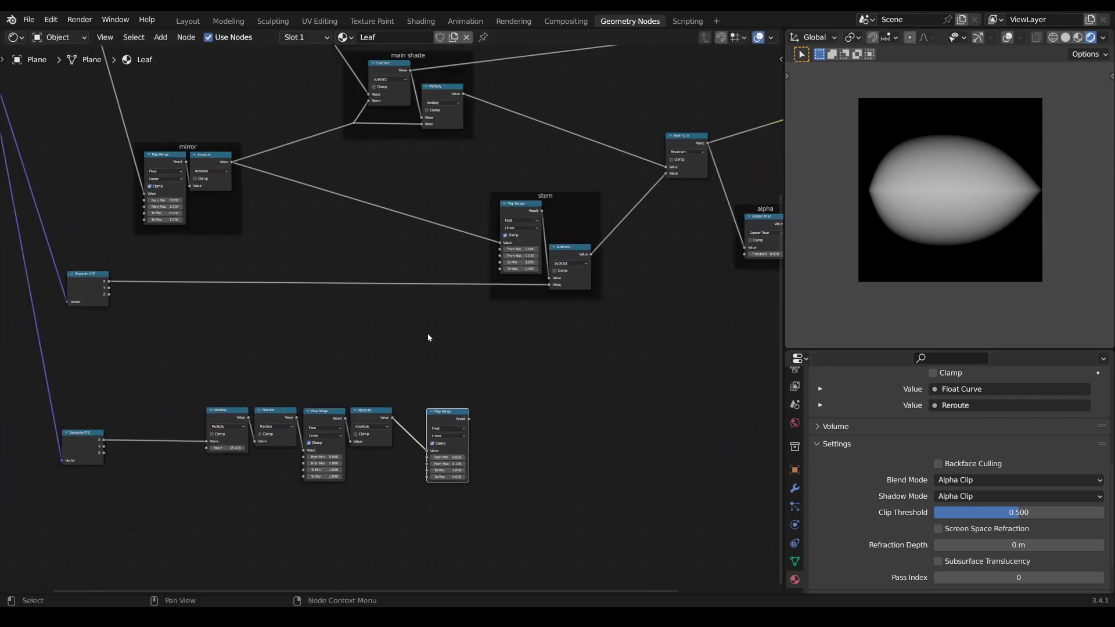
Connect the main shade frame's Subtract output to From Max of the stripe chain's last Map Range and preview that Map Range
middle_drag(428, 336, 426, 382)
drag(409, 116, 424, 250)
drag(427, 504, 427, 510)
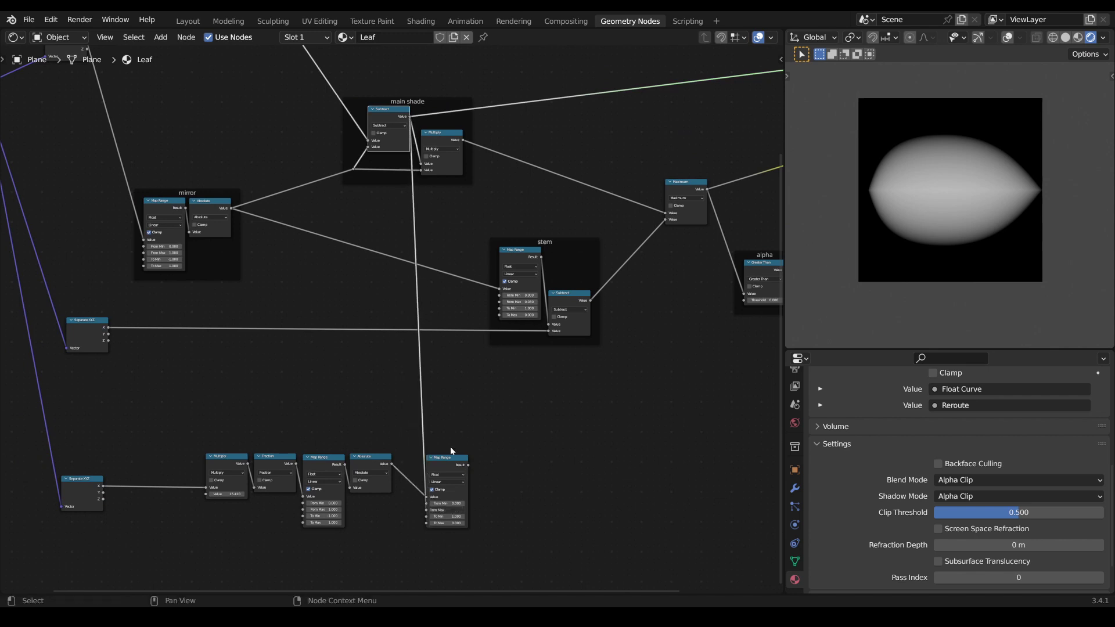
drag(452, 458, 473, 452)
ctrl+shift+click(473, 453)
scroll(922, 219, up, 4)
shift+middle_drag(921, 219, 855, 277)
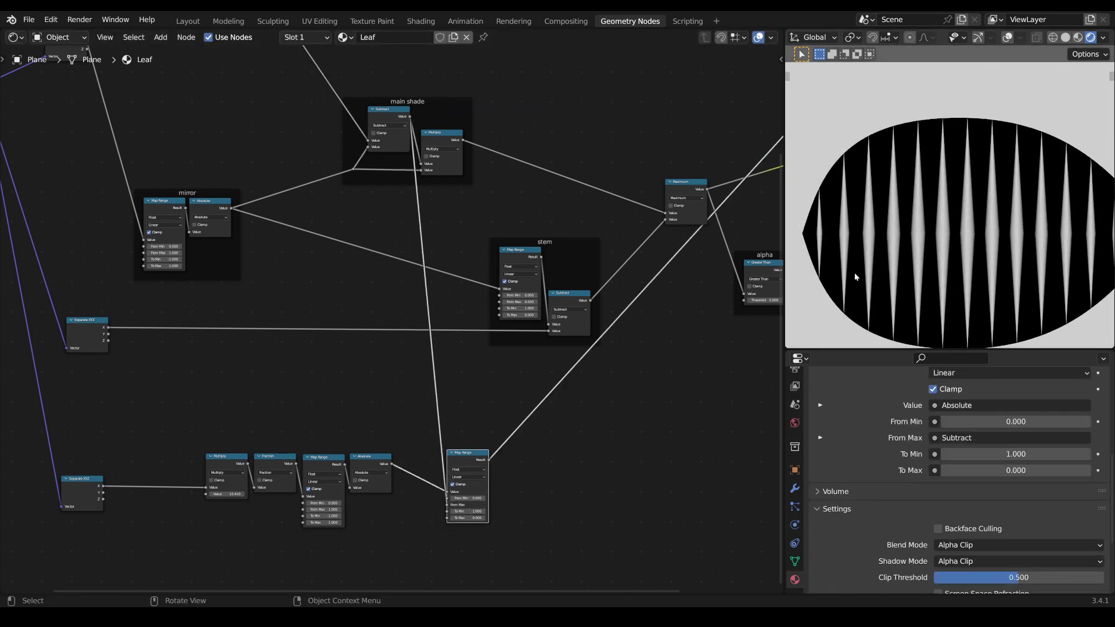
Insert a Multiply node between the main shade Subtract and the Map Range's From Max, placing it above the Map Range
drag(465, 458, 462, 460)
key(Tab)
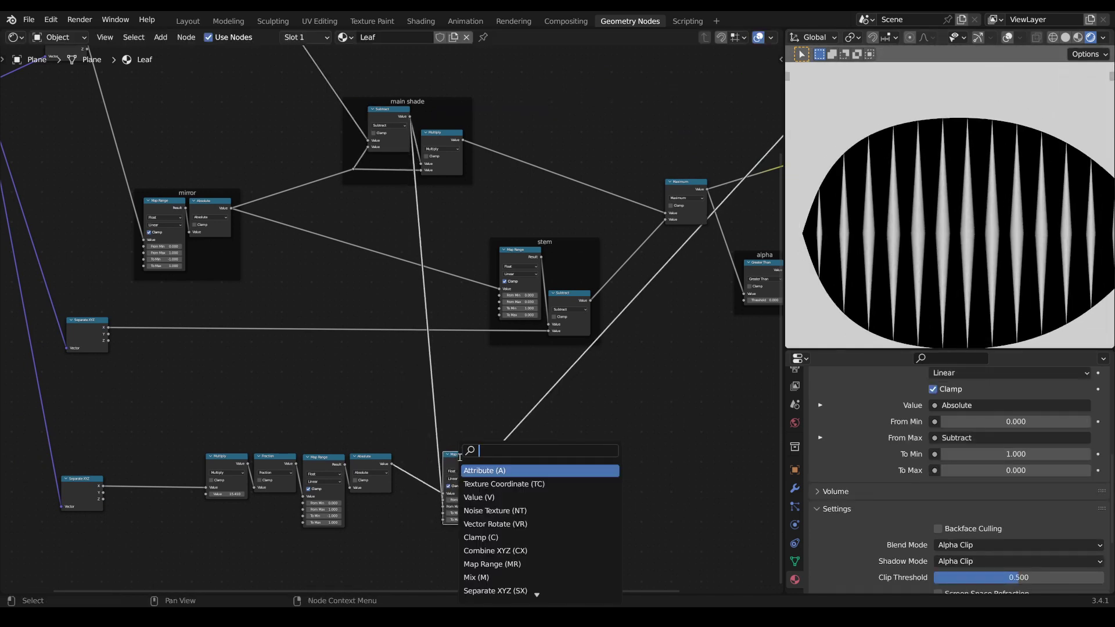
text(mu)
key(Return)
click(429, 400)
drag(447, 403, 473, 442)
scroll(479, 401, down, 2)
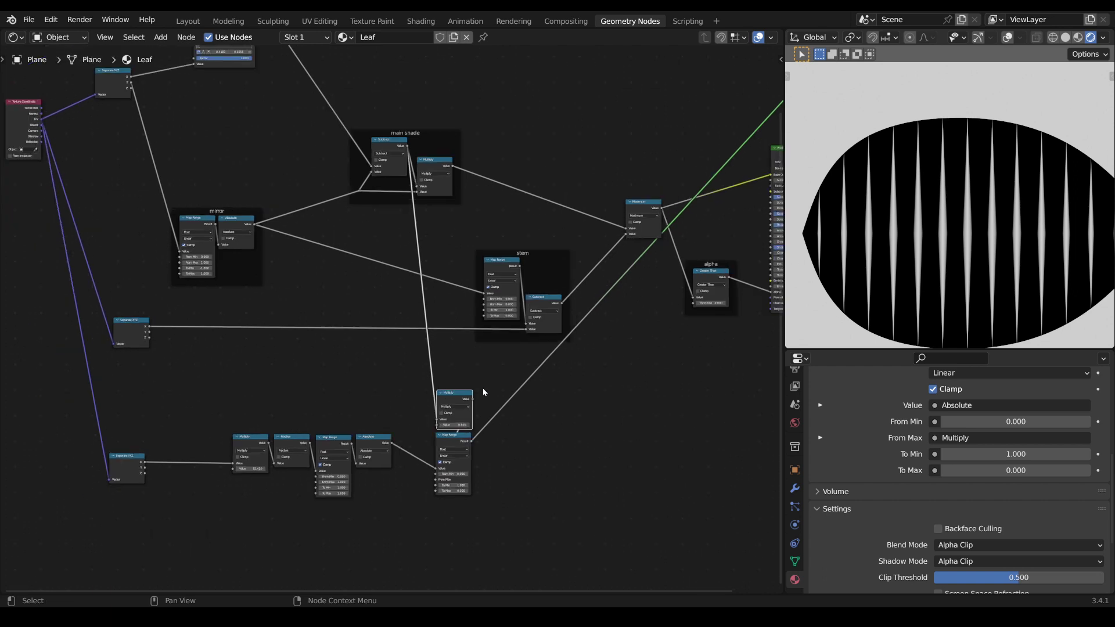
Join the stripe chain's math nodes into a frame labelled "veins"
drag(485, 390, 430, 439)
drag(483, 532, 295, 459)
key(ctrl+j)
key(F2)
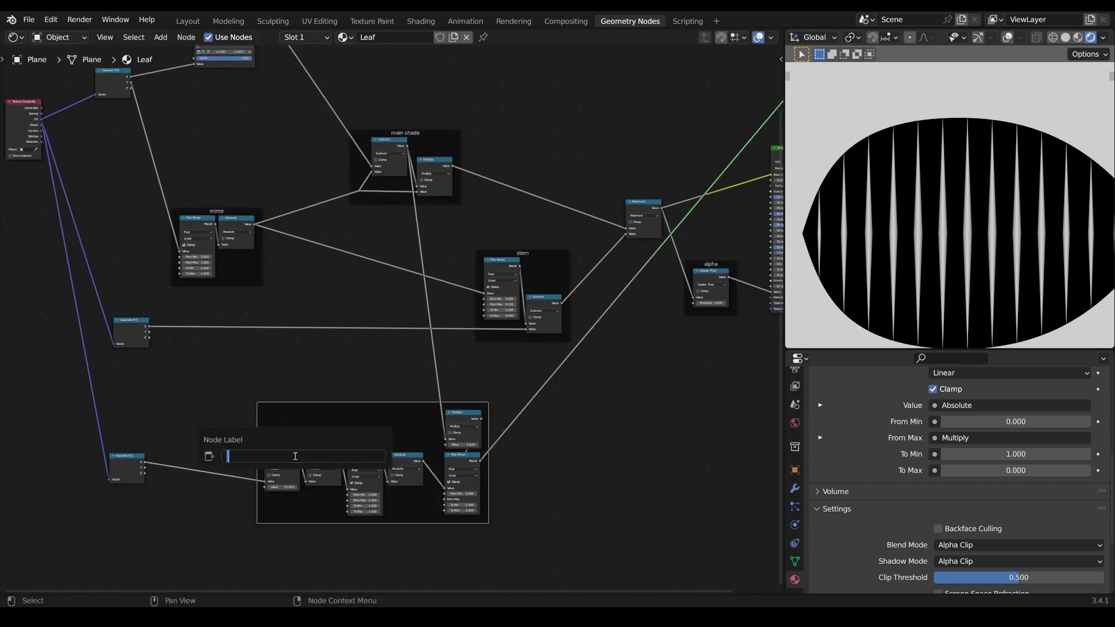
text(veins)
key(Return)
scroll(421, 398, up, 3)
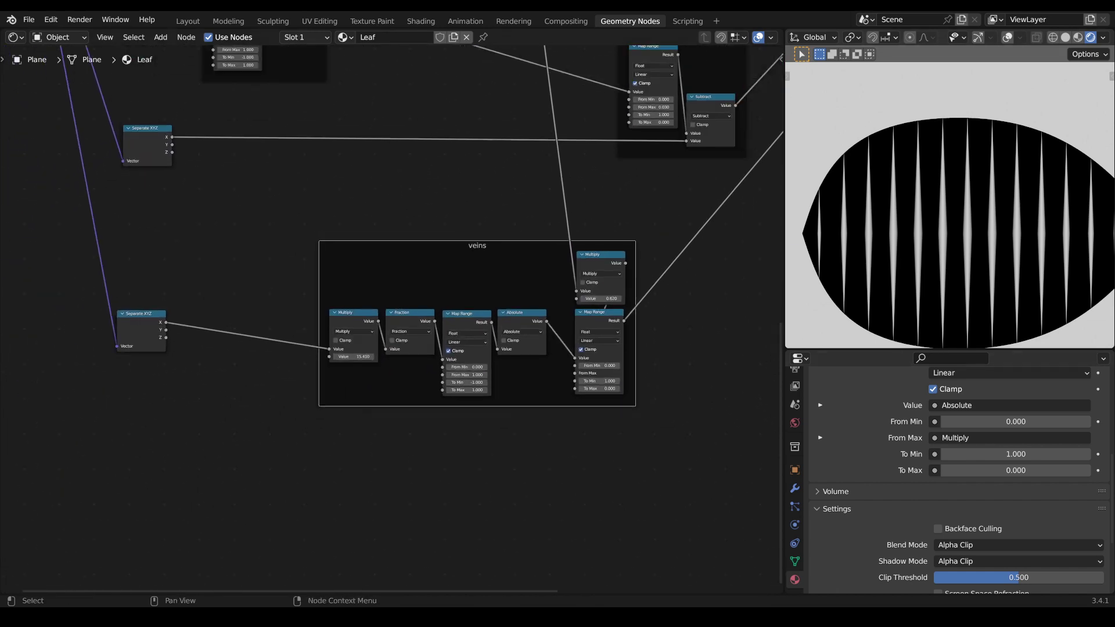
Insert a Vector Rotate node between the Texture Coordinate node and the Separate XYZ that feeds the veins frame
scroll(390, 319, down, 6)
middle_drag(343, 399, 457, 458)
drag(350, 379, 406, 391)
key(Tab)
text(vect)
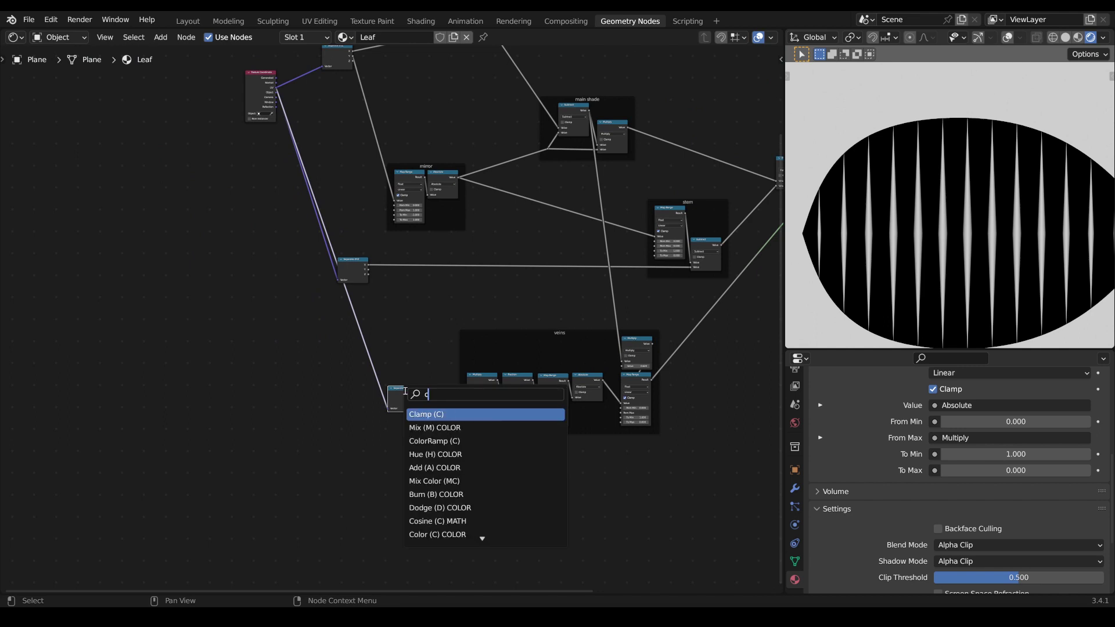
key(Down)
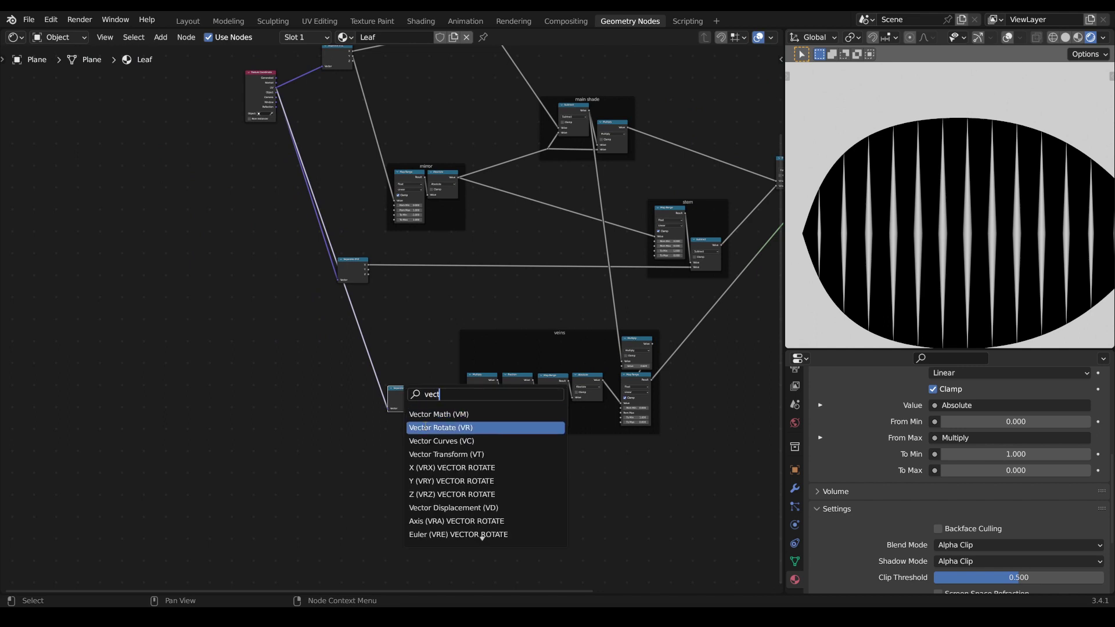
key(Return)
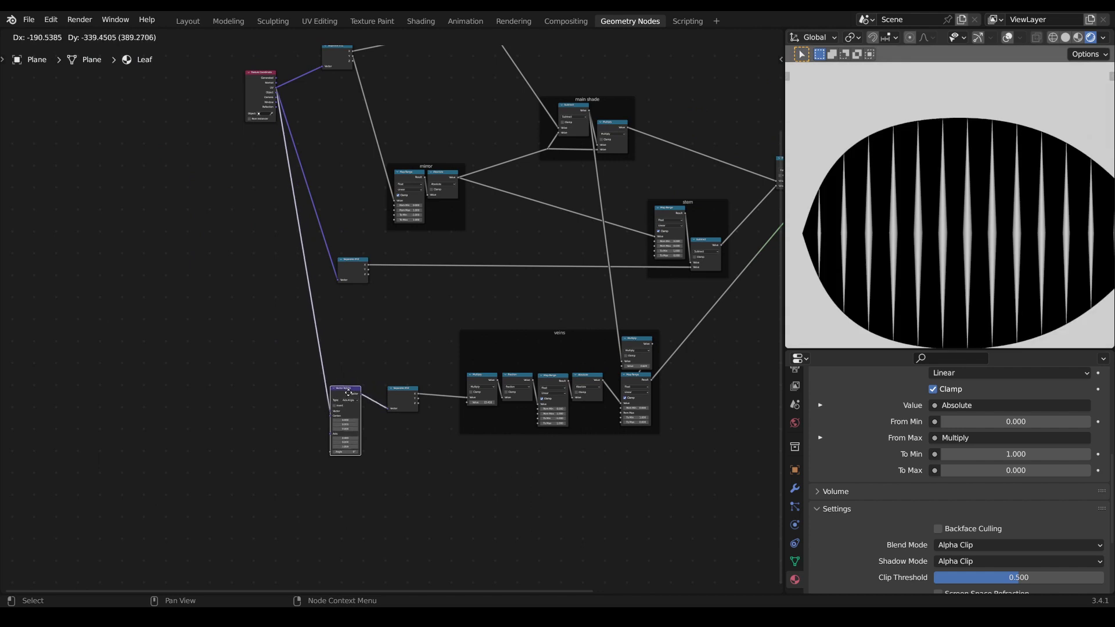
click(351, 388)
scroll(349, 398, up, 3)
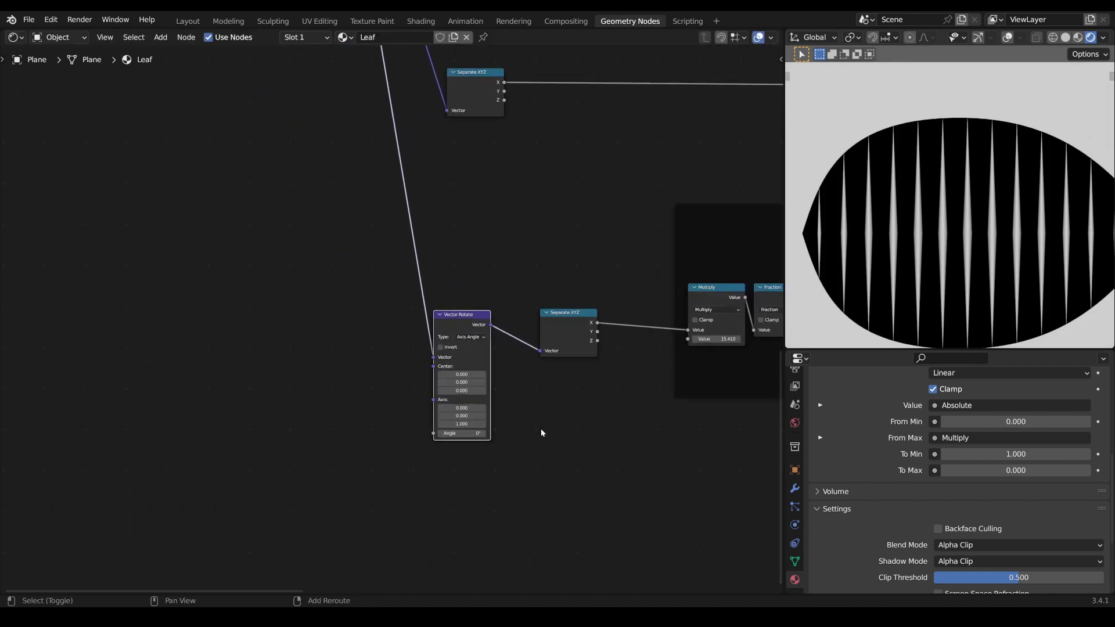
Set the Vector Rotate's Center Y to 0.500, temporarily showing the viewport overlays for reference
middle_drag(507, 441, 456, 433)
mouse_move(416, 425)
mouse_down()
mouse_move(434, 425)
mouse_move(405, 424)
mouse_move(456, 425)
mouse_move(417, 427)
mouse_up()
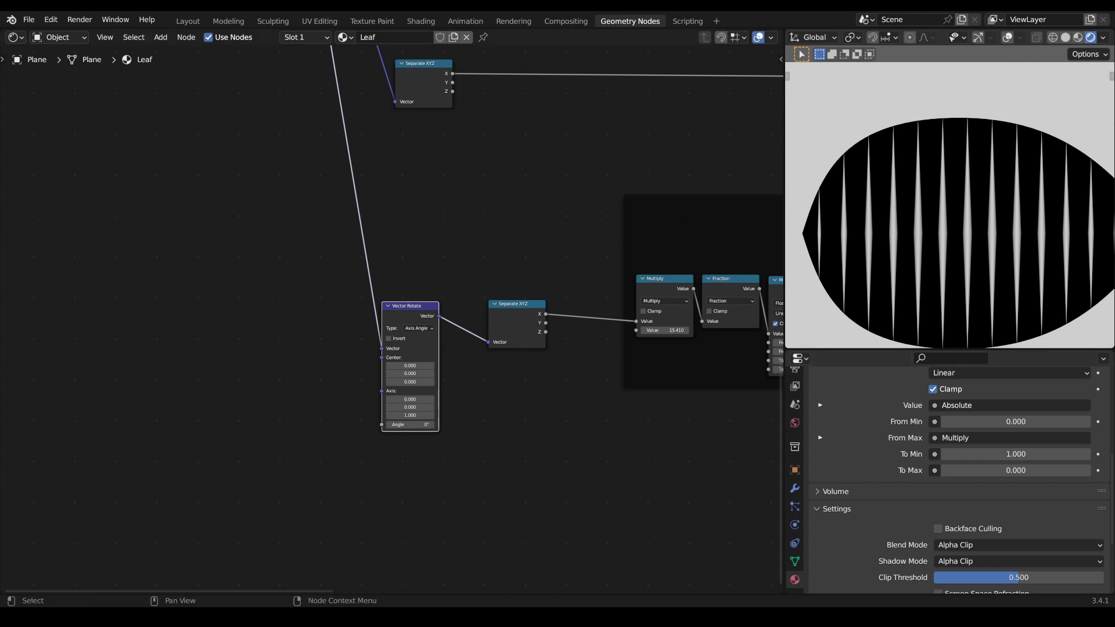
scroll(906, 234, down, 5)
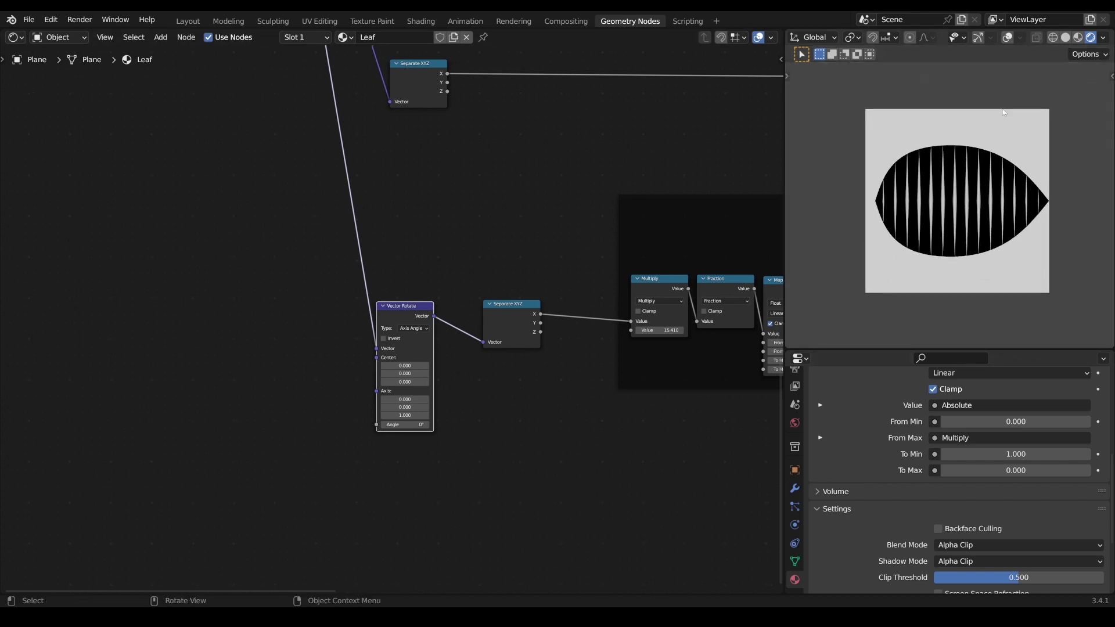
click(1008, 38)
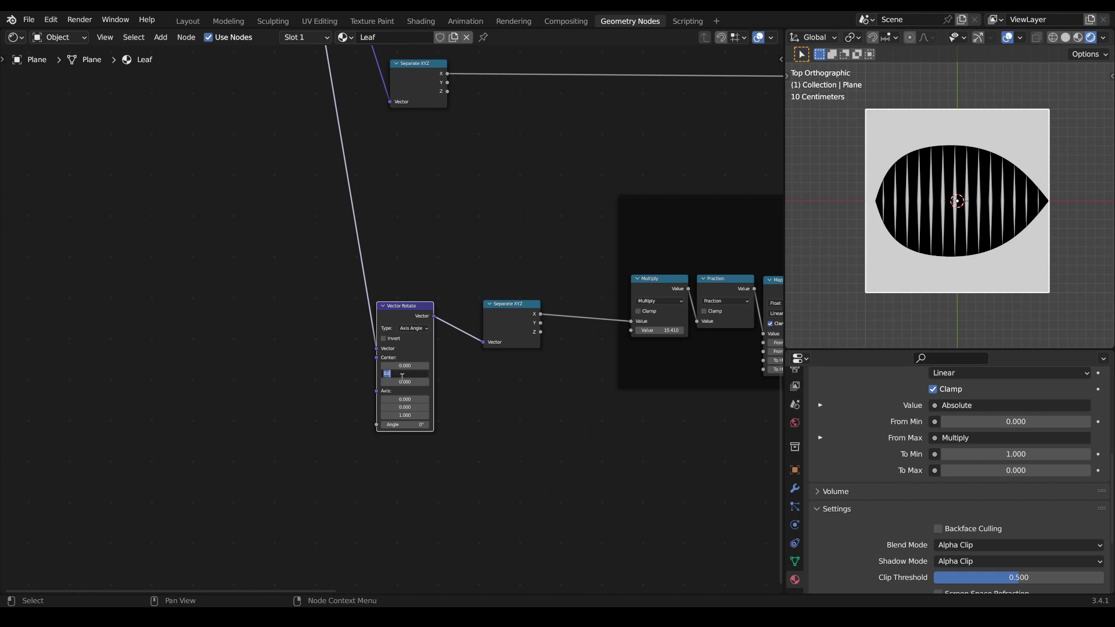
scroll(400, 376, up, 3)
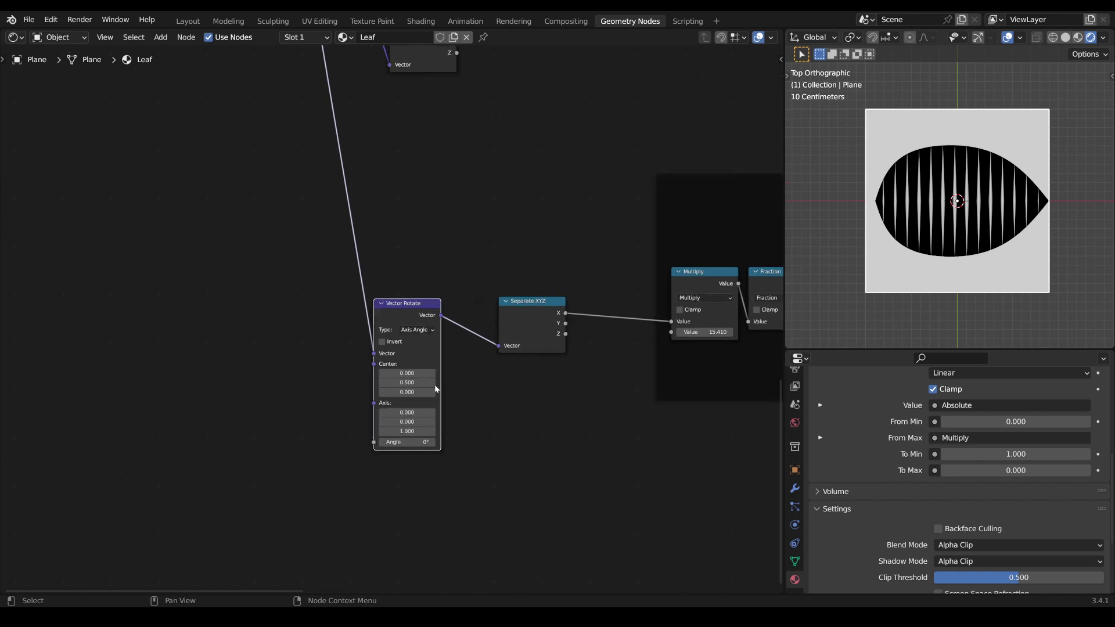
mouse_move(418, 412)
mouse_down()
mouse_move(401, 413)
mouse_move(429, 413)
mouse_move(415, 412)
mouse_up()
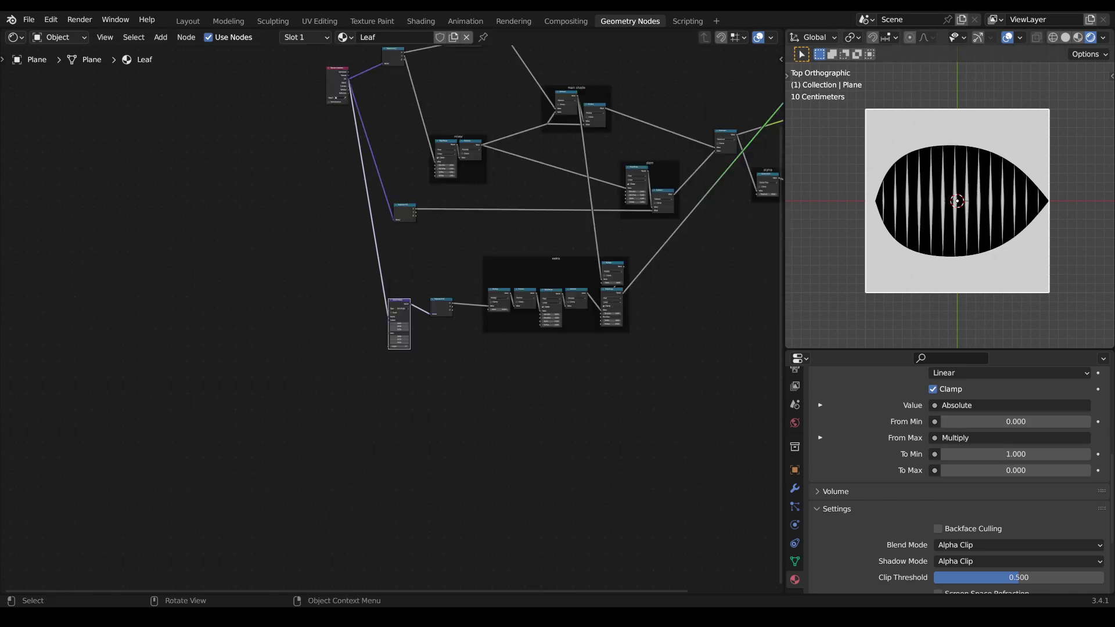
click(1007, 38)
Move the Texture Coordinate node away from the chains and place a linked duplicate of the stem's Separate XYZ before the Vector Rotate
scroll(532, 396, up, 2)
middle_drag(511, 390, 579, 465)
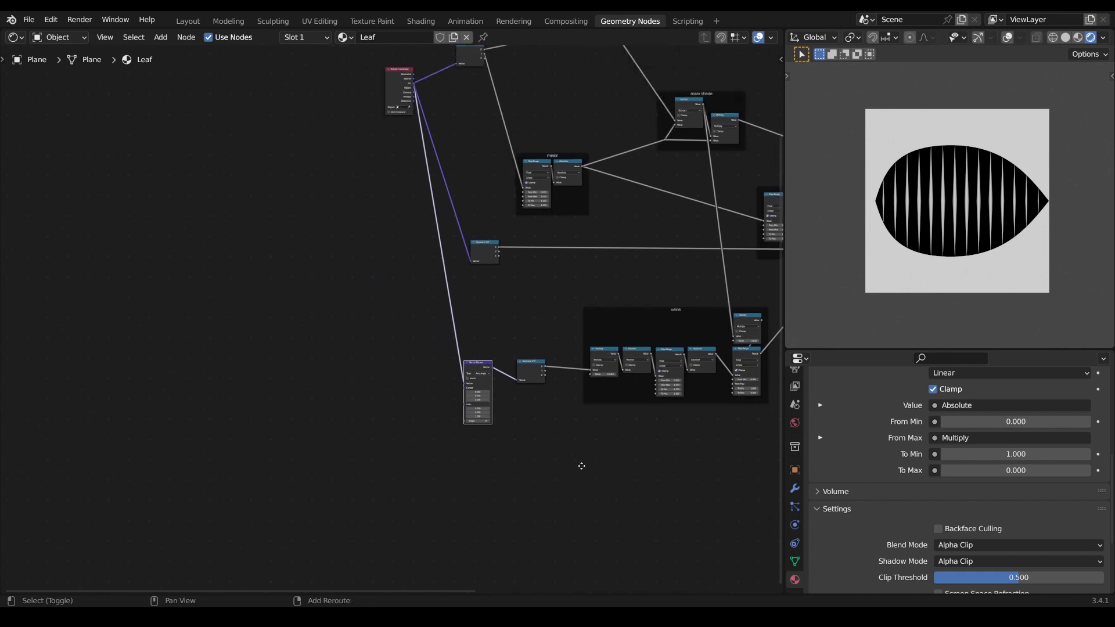
scroll(577, 450, up, 2)
drag(401, 69, 298, 75)
drag(501, 258, 501, 242)
key(ctrl+shift+d)
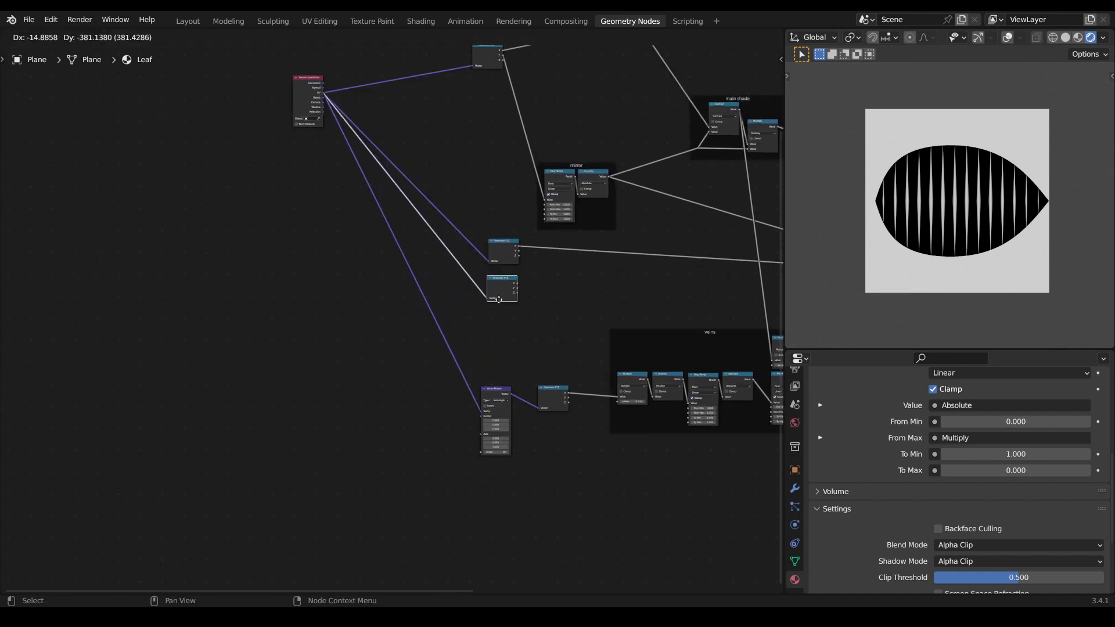
click(380, 397)
middle_drag(405, 408, 450, 353)
scroll(447, 352, up, 3)
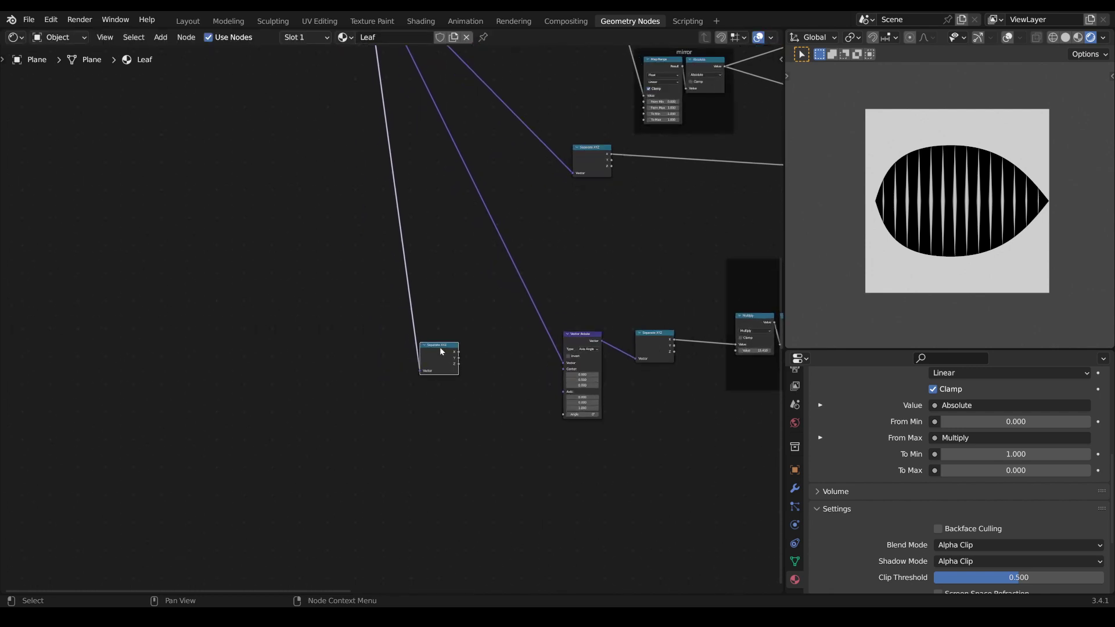
Preview the duplicated Separate XYZ's Y output and insert a Greater Than node with threshold 0.500 after it
ctrl+shift+click(440, 347)
ctrl+shift+click(440, 345)
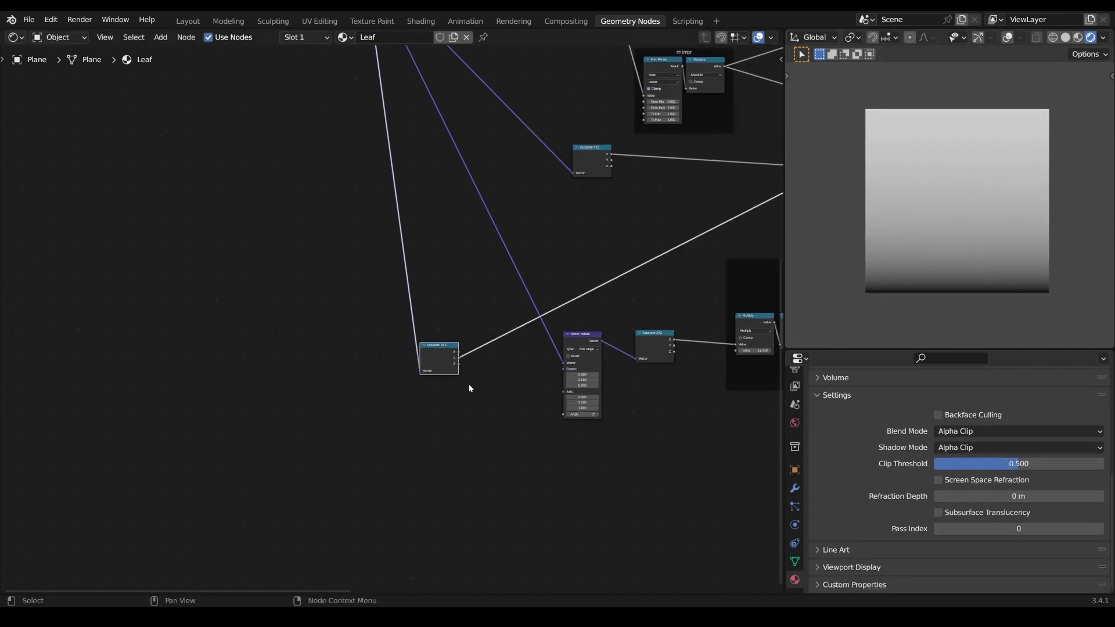
key(shift+a)
text(grea)
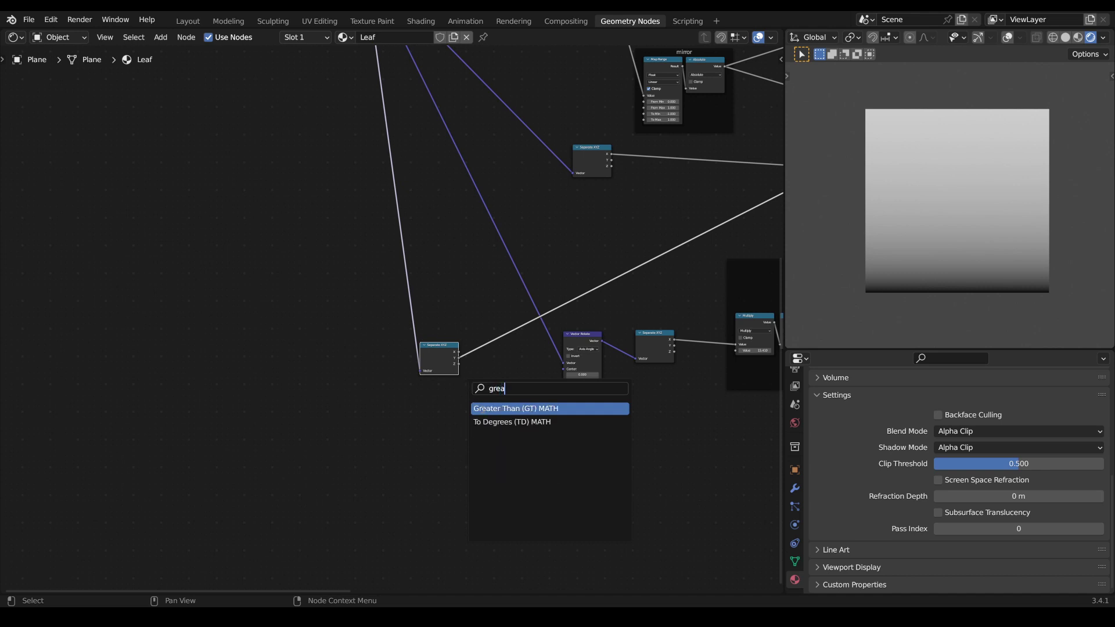
key(Return)
click(490, 366)
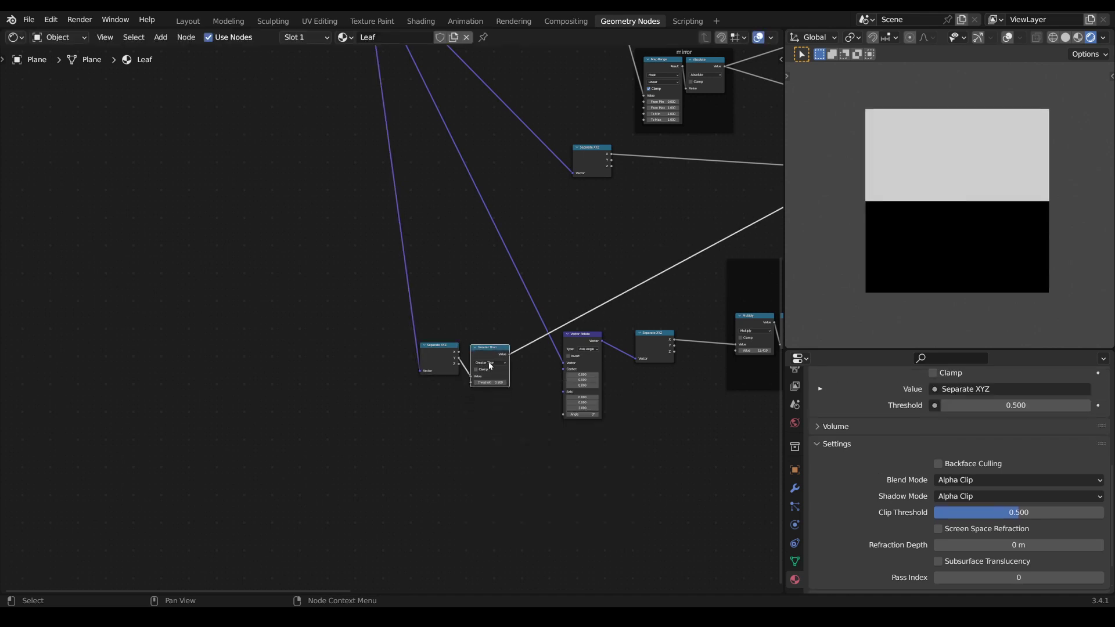
drag(490, 350, 488, 351)
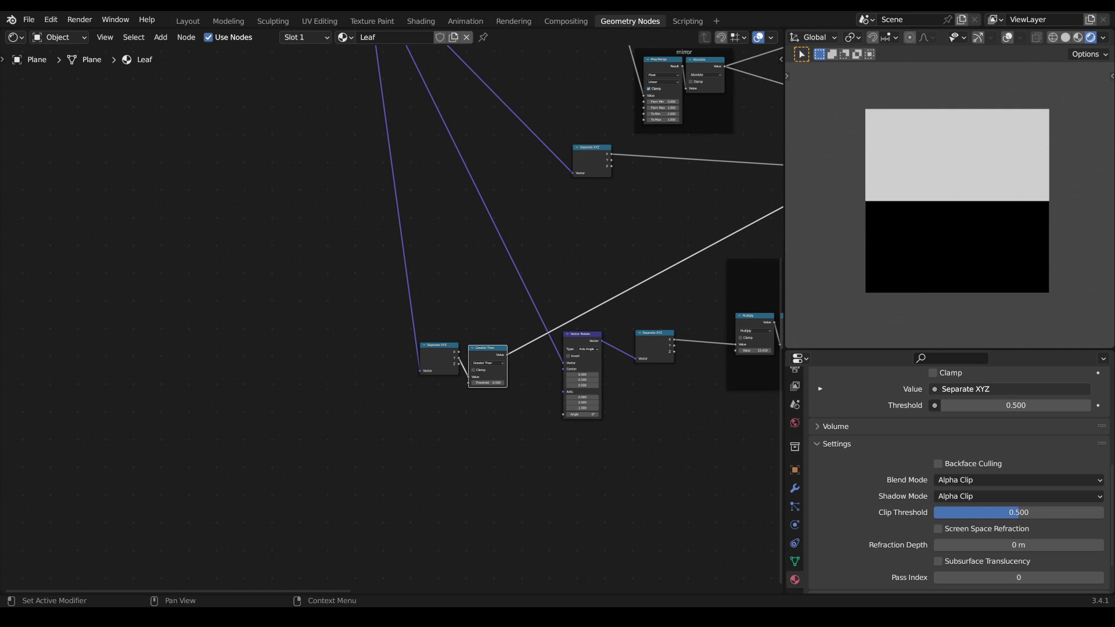
Add a float Mix node with Greater Than as its Factor and its Result driving the Vector Rotate's Angle
middle_drag(532, 435, 629, 463)
scroll(628, 461, up, 2)
drag(639, 471, 516, 399)
drag(550, 393, 476, 390)
key(Tab)
text(mix)
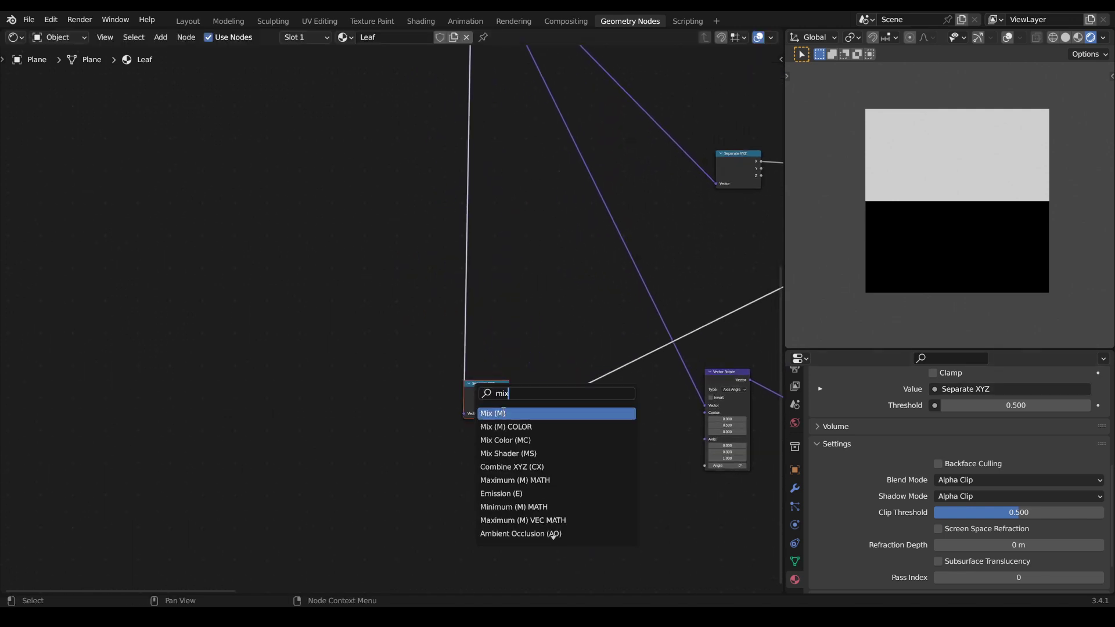
key(Return)
click(612, 410)
drag(601, 414, 632, 394)
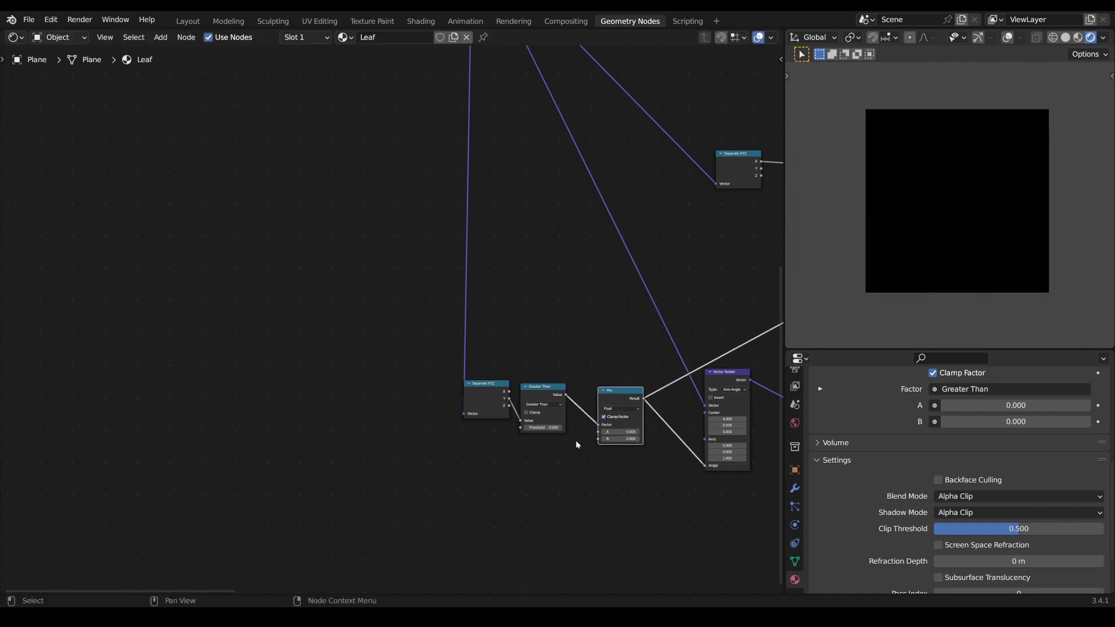
Preview the veins frame's last Map Range output on the leaf
click(489, 396)
scroll(581, 418, down, 2)
middle_drag(748, 424, 427, 410)
ctrl+shift+click(650, 330)
middle_drag(662, 363, 573, 406)
ctrl+shift+click(552, 413)
scroll(957, 244, up, 2)
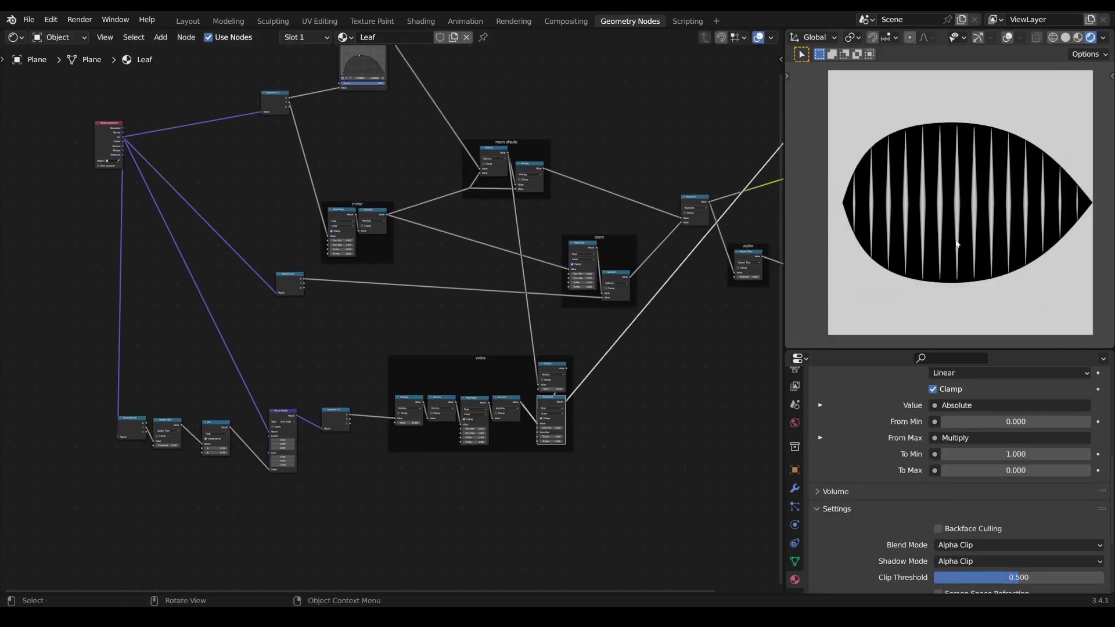
scroll(957, 244, up, 2)
scroll(625, 428, up, 2)
scroll(590, 439, up, 2)
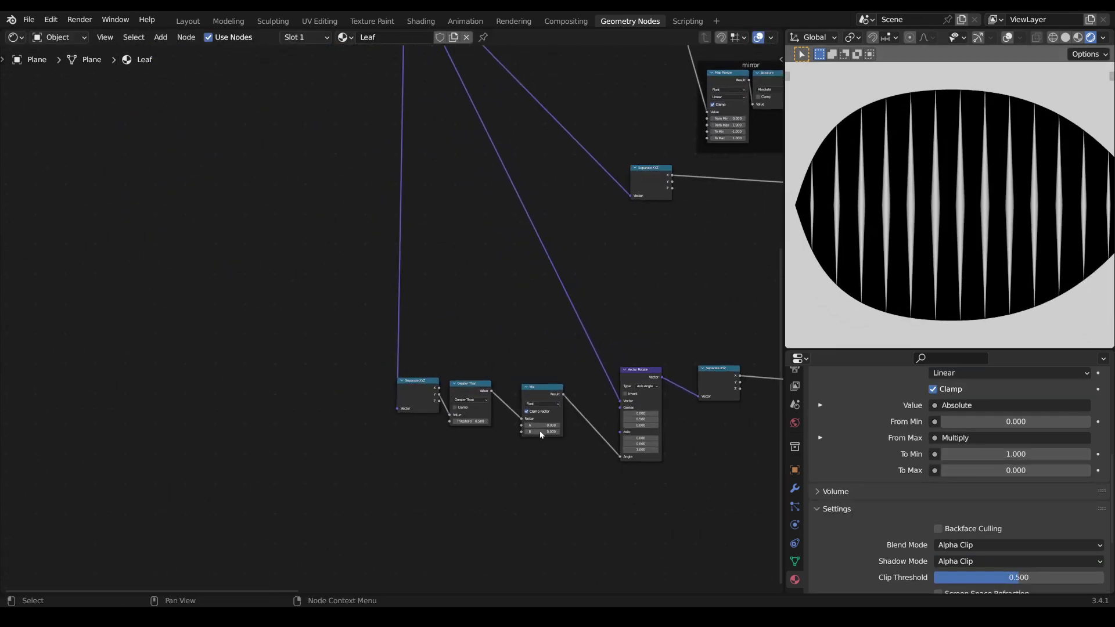
drag(552, 433, 593, 441)
right_click(552, 434)
key(Escape)
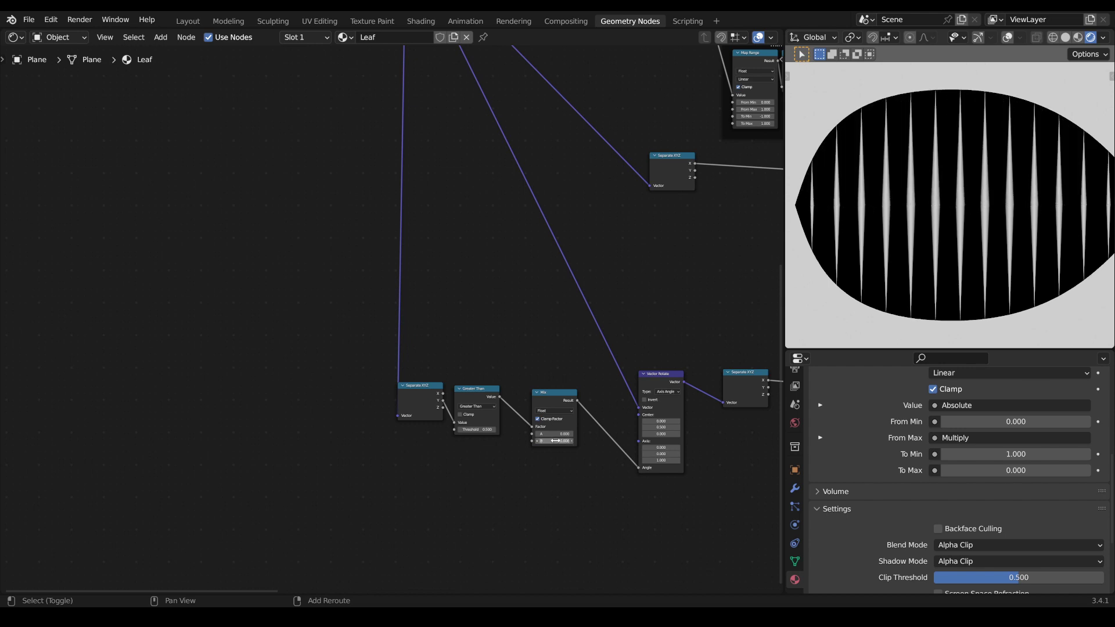
Shift the Mix node to make room and add a Value node below the Separate XYZ
middle_drag(479, 483, 528, 441)
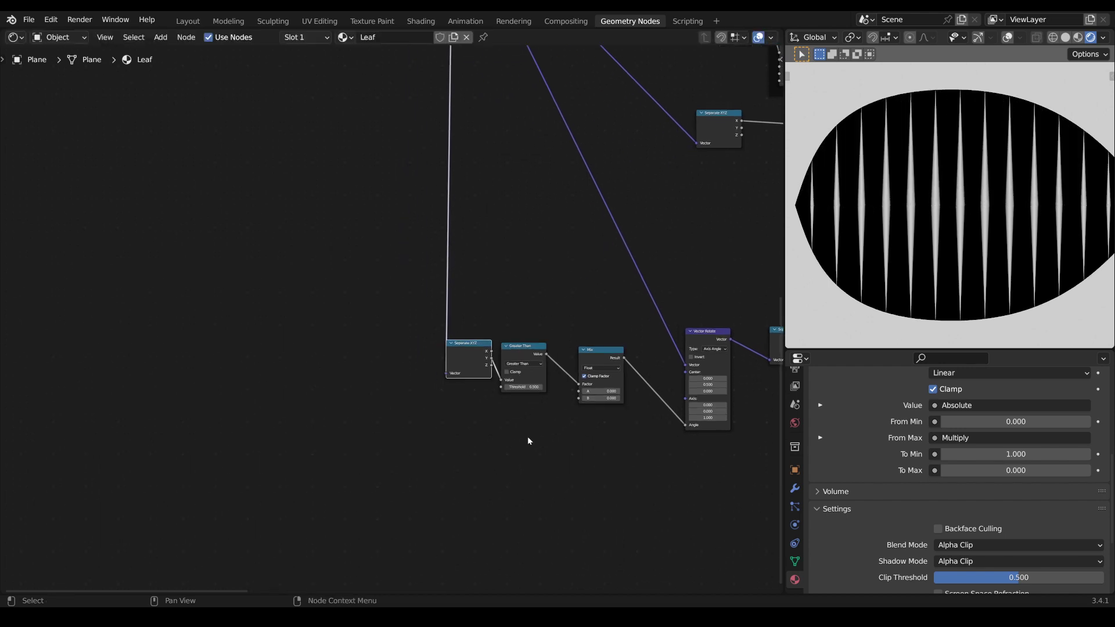
drag(603, 357, 625, 401)
middle_drag(549, 457, 600, 434)
key(Tab)
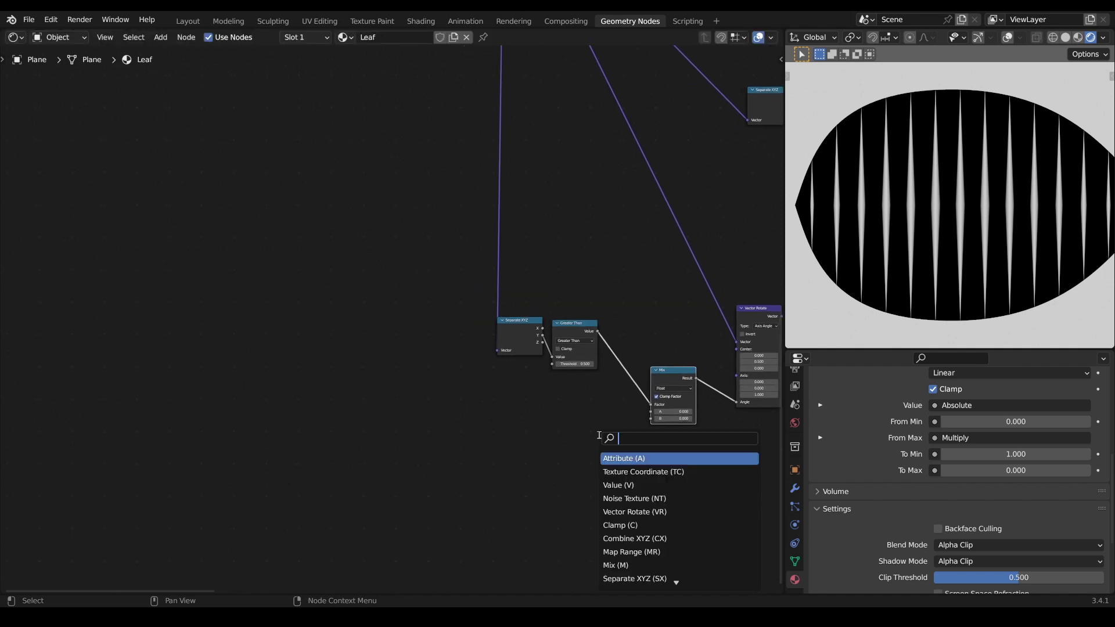
text(va)
click(615, 458)
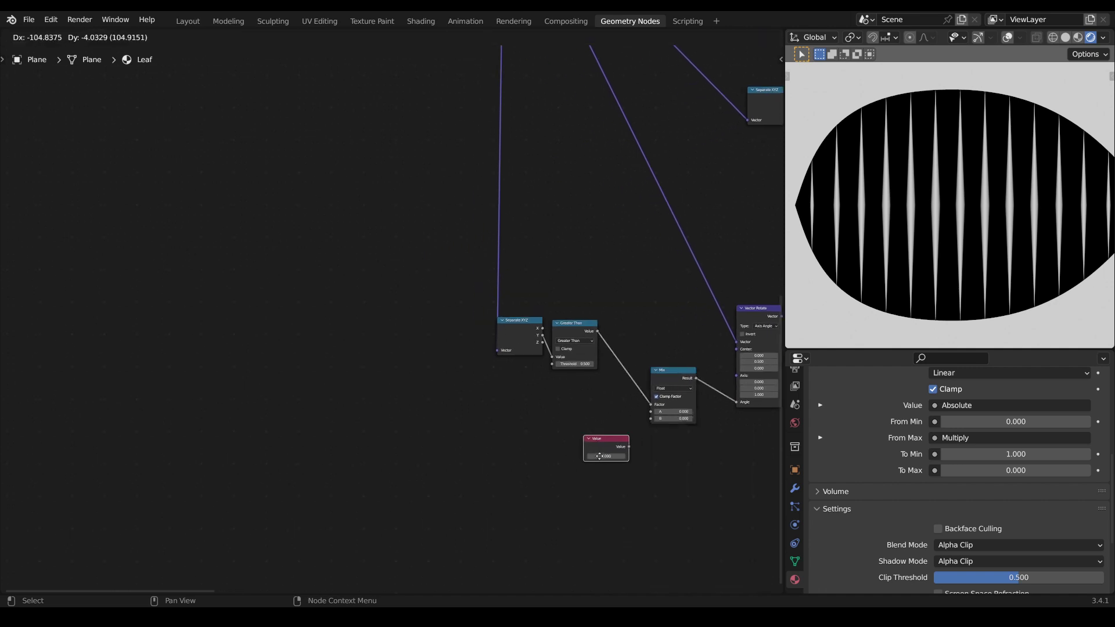
click(506, 432)
middle_drag(615, 445, 579, 423)
Create Add and Subtract math nodes with first values of 0.000 and feed the Value node into both second inputs
key(shift+a)
text(a)
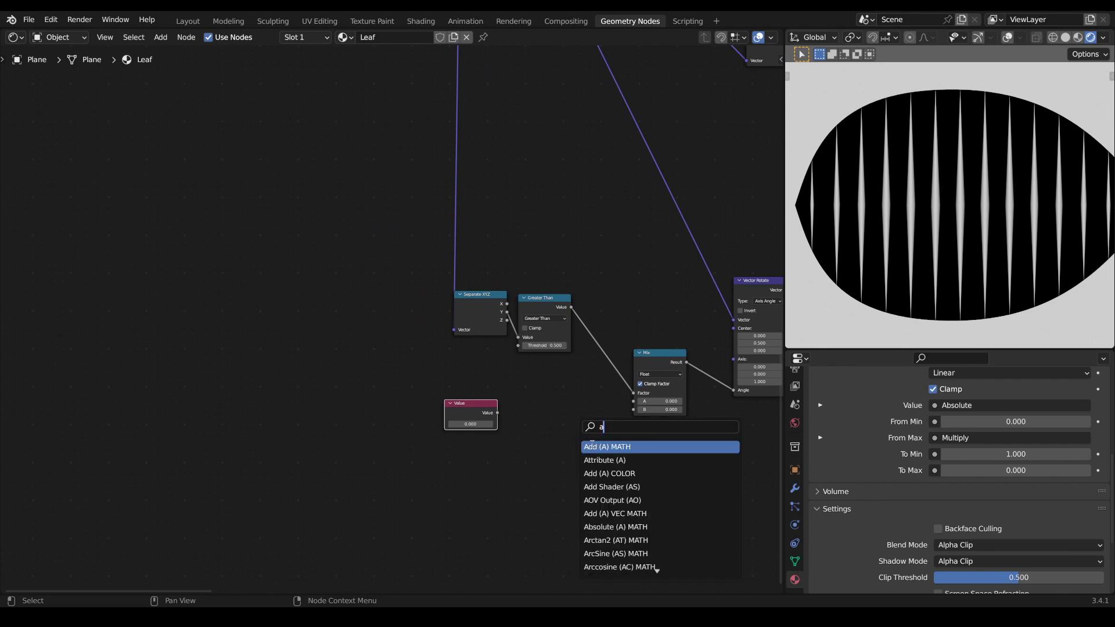
key(Return)
click(553, 399)
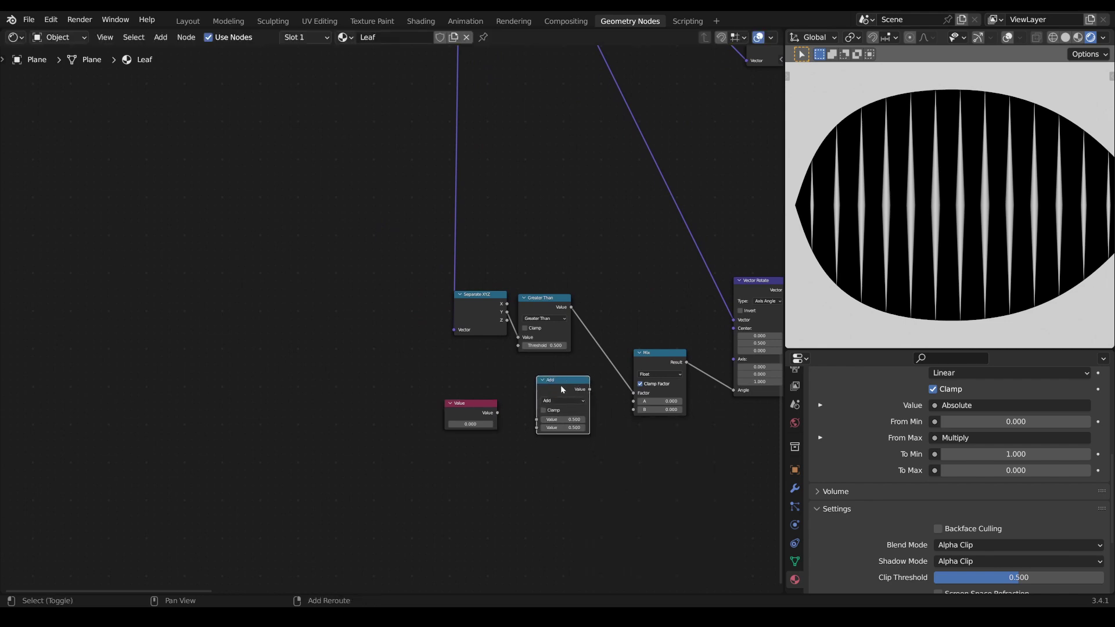
key(shift+d)
click(562, 459)
click(562, 469)
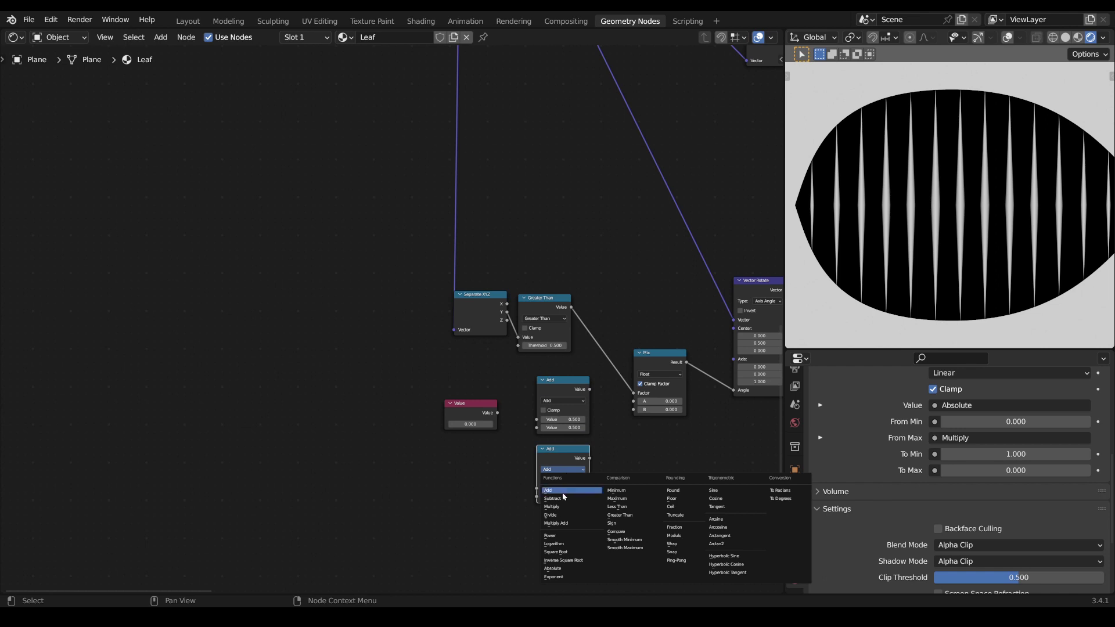
click(563, 497)
scroll(510, 464, up, 1)
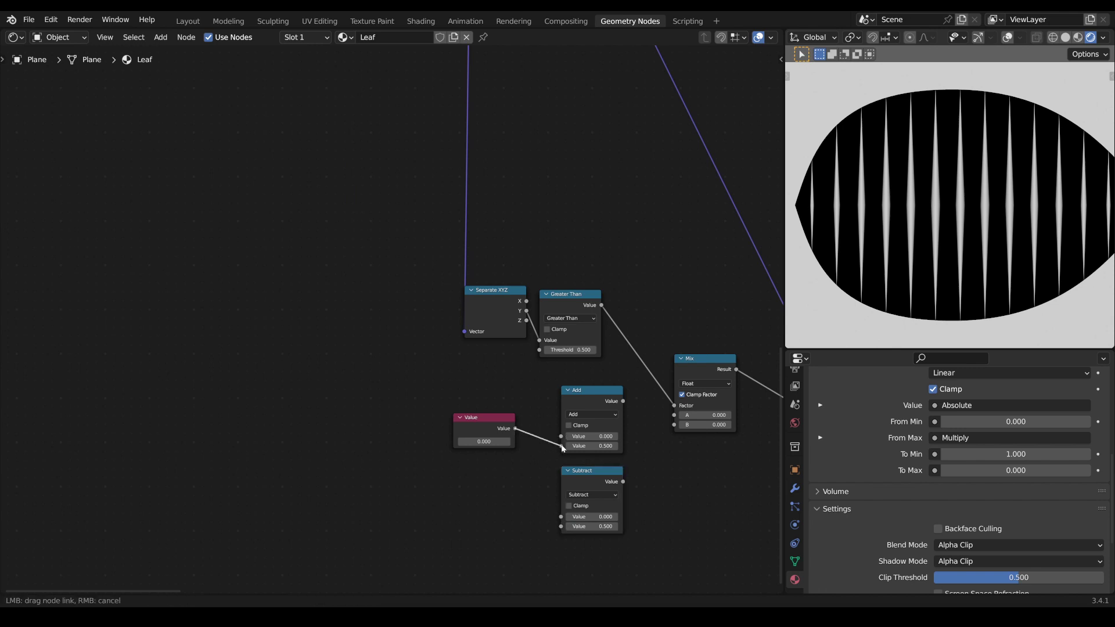
drag(565, 525, 565, 526)
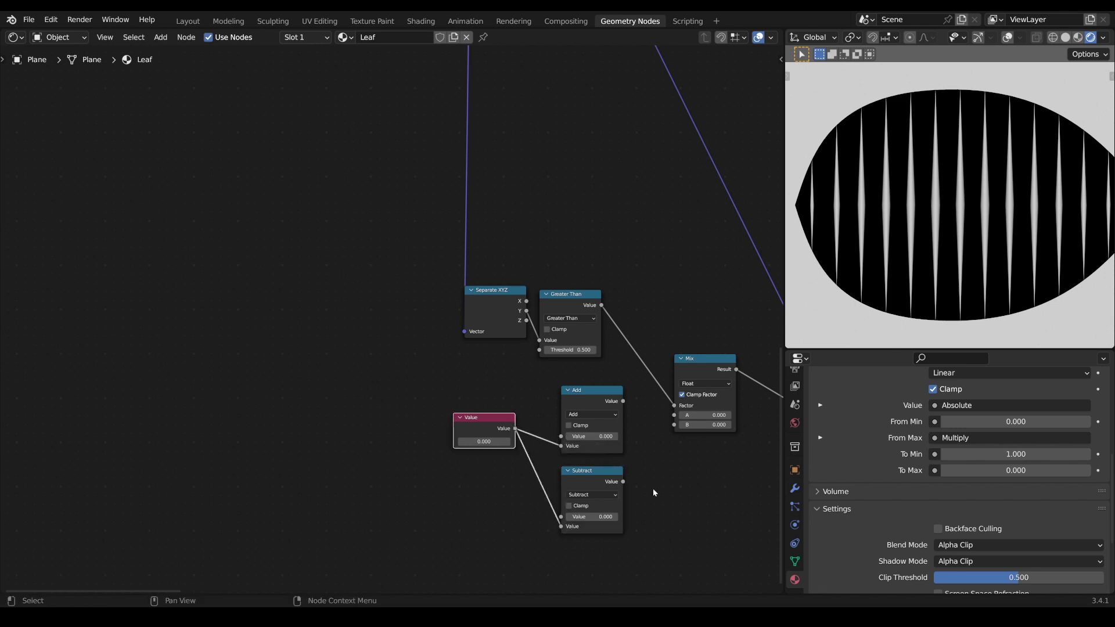
Connect Add to the Mix node's A and Subtract to B, and set the Value node to about -0.420
middle_drag(653, 489, 445, 438)
scroll(435, 377, up, 1)
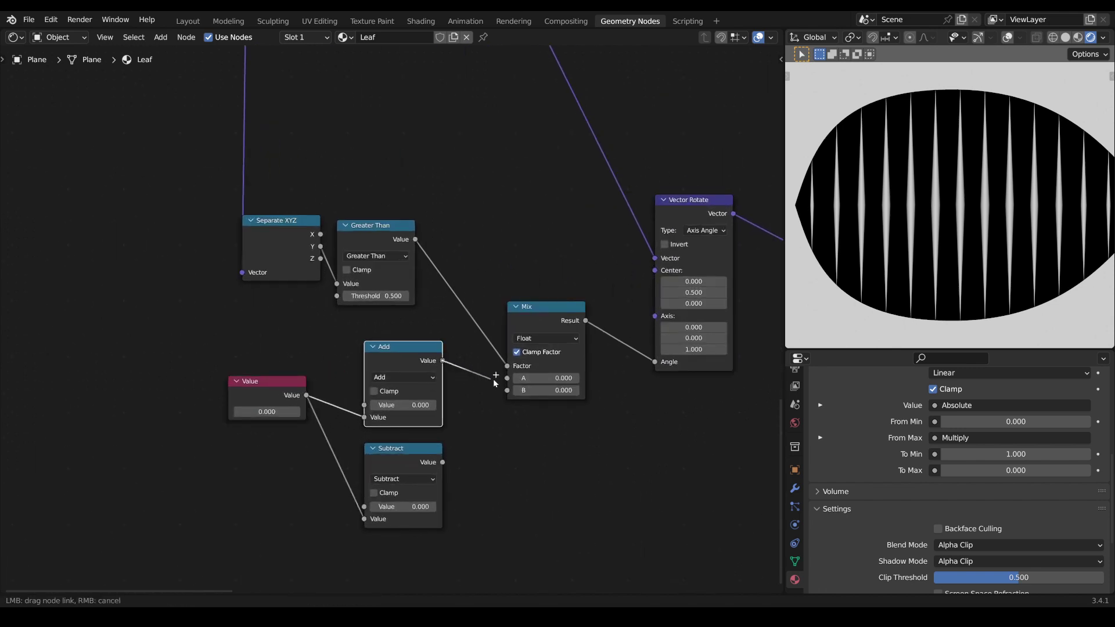
drag(493, 378, 506, 378)
drag(442, 462, 456, 444)
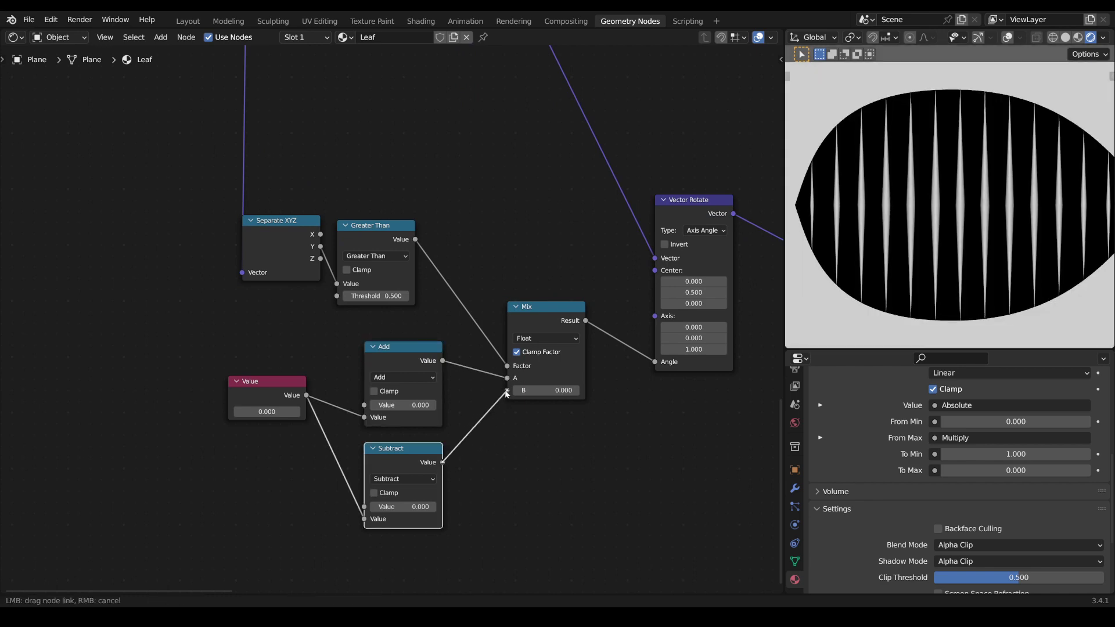
drag(507, 393, 507, 391)
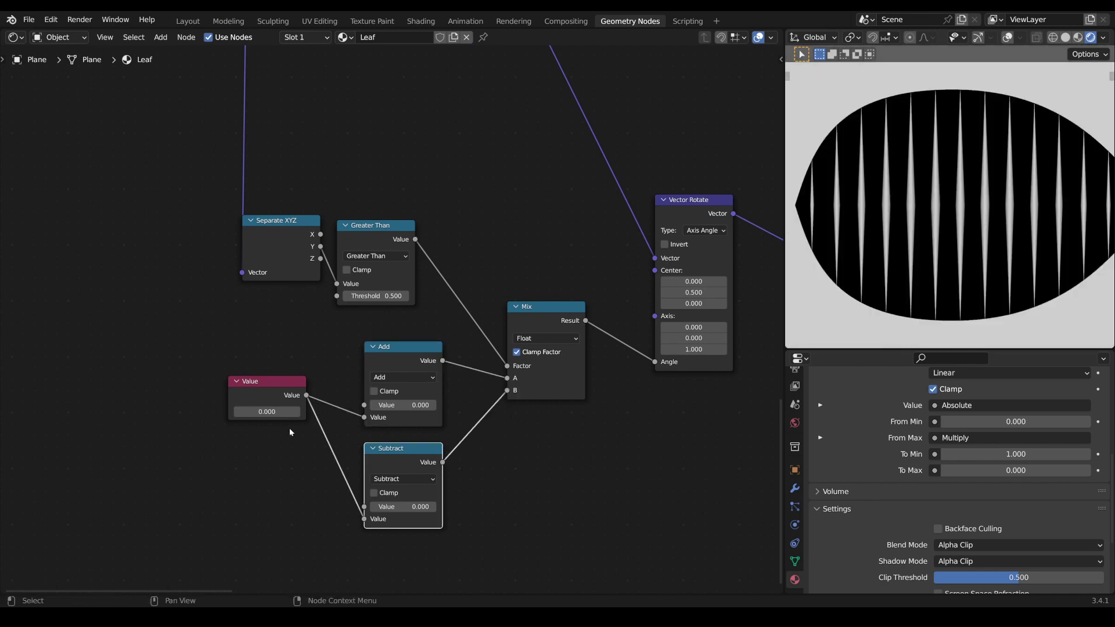
mouse_move(284, 412)
shift+mouse_down()
mouse_move(326, 412)
mouse_move(263, 412)
shift+mouse_up()
scroll(492, 468, down, 9)
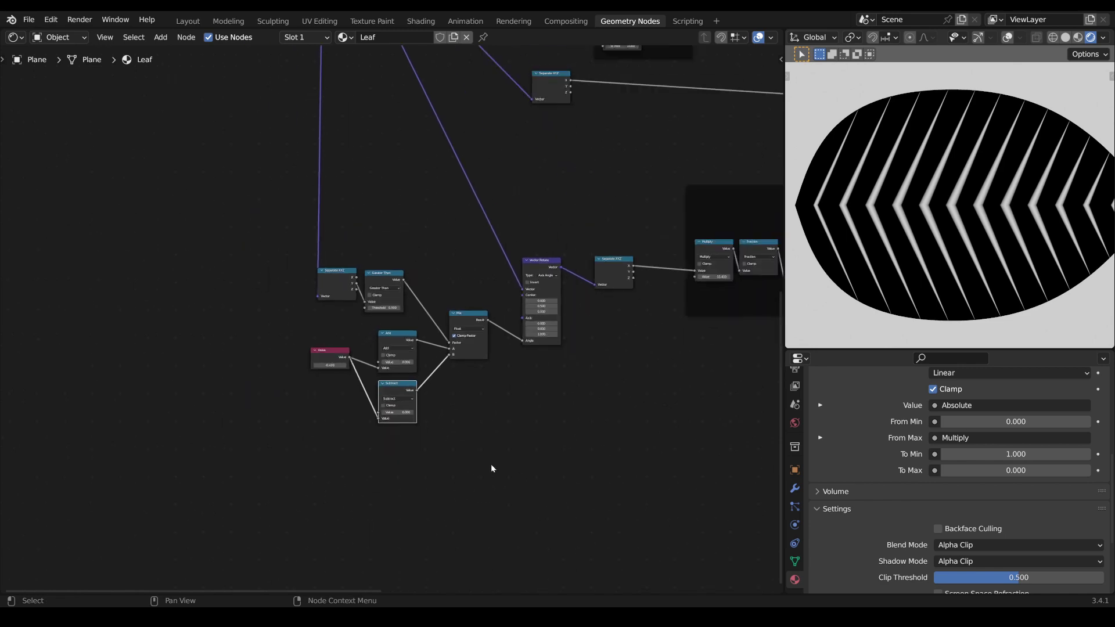
Group the vein rotation nodes, from Separate XYZ through the Vector Rotate chain, in a frame labelled "veins angle"
middle_drag(492, 468, 471, 486)
click(315, 292)
scroll(507, 408, down, 2)
drag(601, 450, 271, 241)
key(ctrl+j)
scroll(401, 311, up, 3)
scroll(401, 310, up, 1)
key(F2)
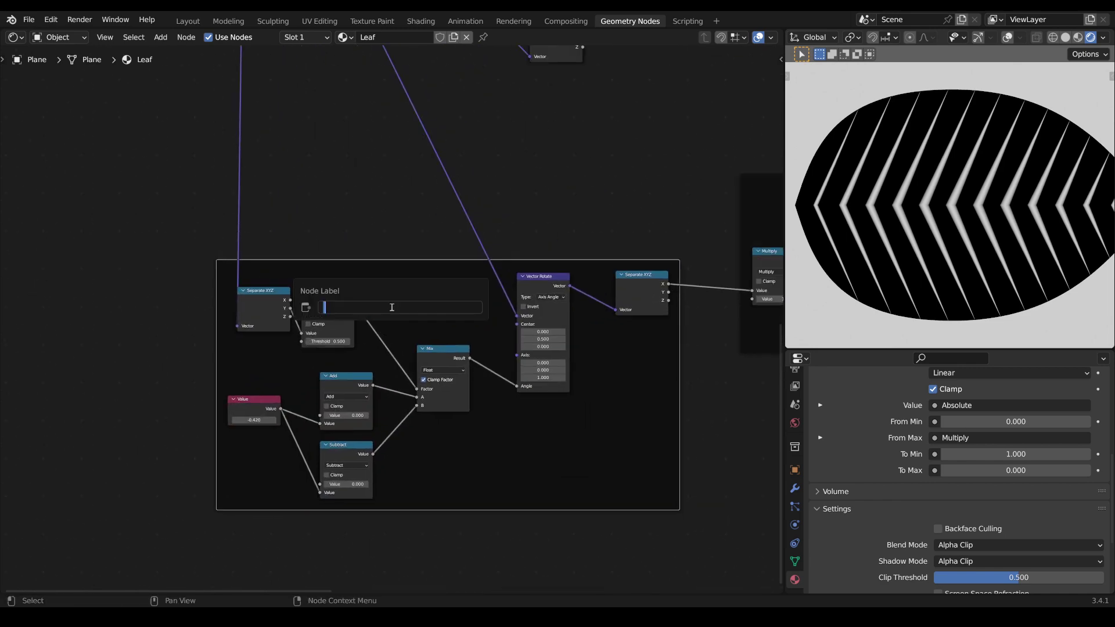
scroll(391, 311, down, 6)
Join the veins angle frame's incoming vector links through a shared reroute and rearrange the stem and vein frames
middle_drag(391, 311, 401, 337)
shift+right_drag(280, 287, 490, 275)
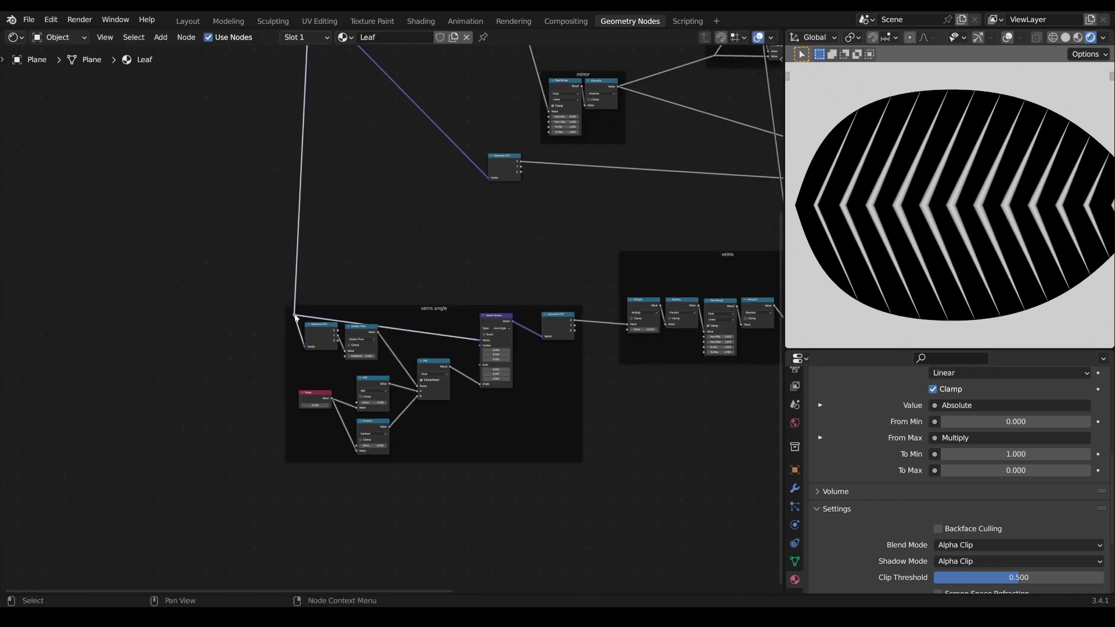
drag(443, 311, 472, 255)
scroll(471, 255, down, 2)
middle_drag(471, 255, 523, 406)
drag(393, 224, 318, 235)
middle_drag(612, 370, 389, 340)
scroll(508, 380, up, 1)
middle_drag(662, 410, 527, 393)
scroll(527, 393, down, 1)
drag(494, 252, 464, 252)
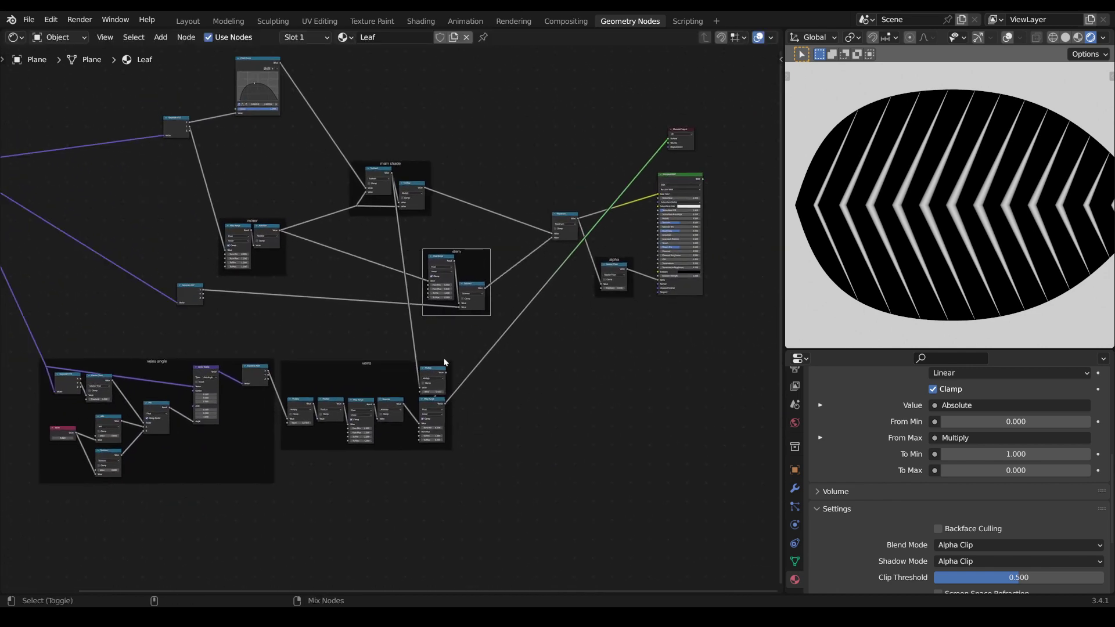
Add a Maximum math node combining the stem's Subtract output with the veins' Map Range output, previewed on the leaf
ctrl+shift+click(471, 295)
ctrl+shift+click(436, 401)
scroll(545, 343, up, 4)
key(shift+a)
key(s)
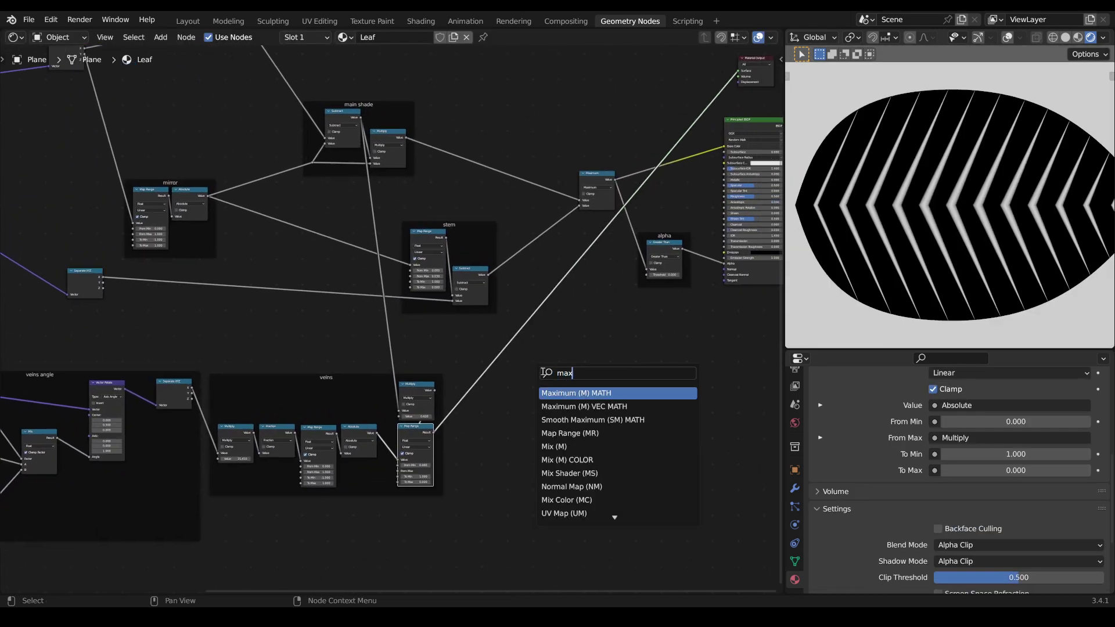
key(Return)
click(534, 340)
drag(487, 274, 517, 347)
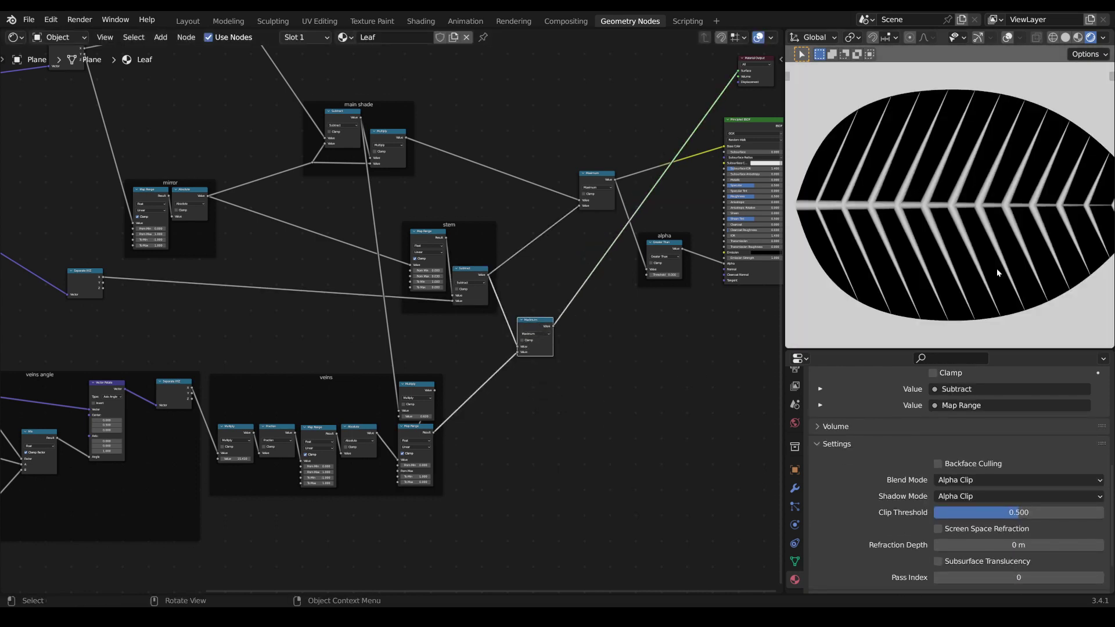
Lower the veins' width Multiply to 0.390, feed the stem-and-veins Maximum into the final Maximum, and preview the final Maximum
scroll(997, 272, down, 1)
scroll(367, 469, up, 3)
middle_drag(367, 469, 441, 490)
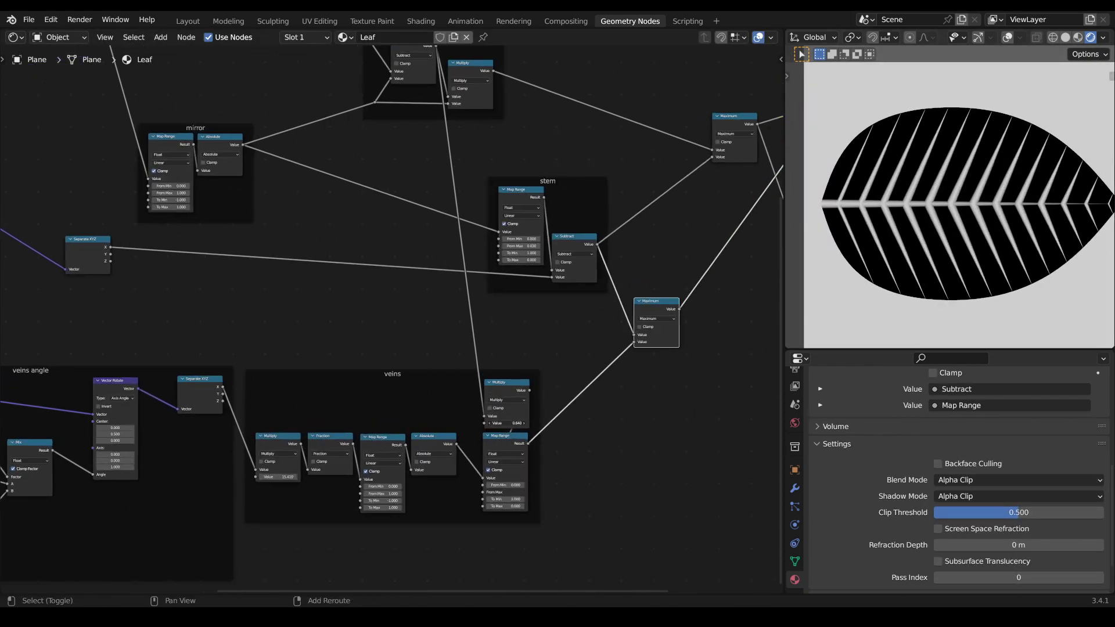
middle_drag(677, 317, 537, 427)
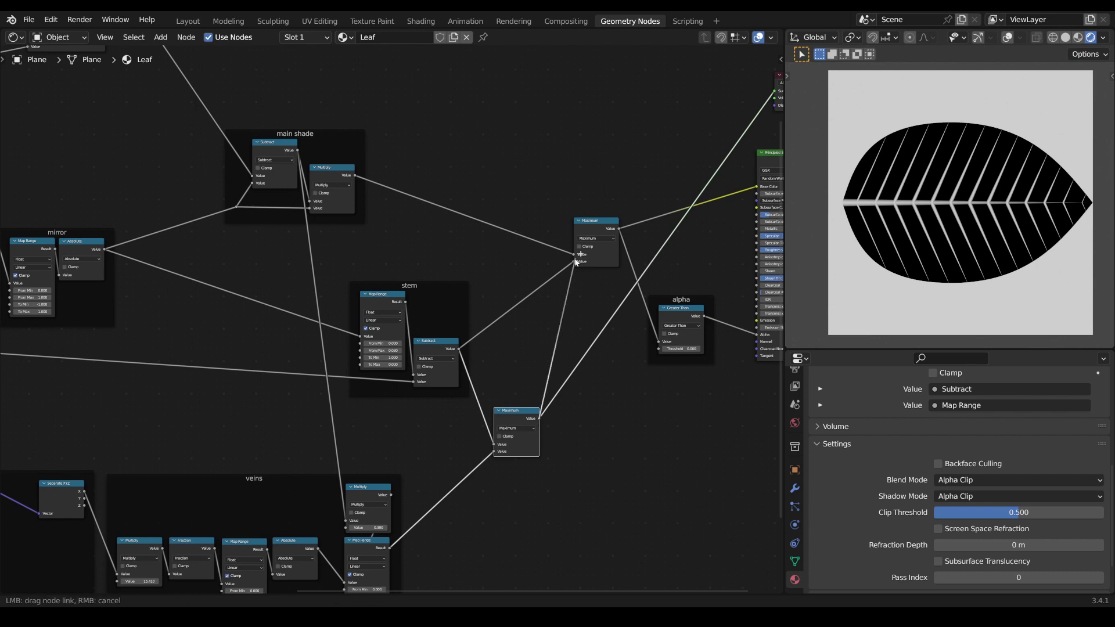
ctrl+shift+click(600, 221)
key(KP_Decimal)
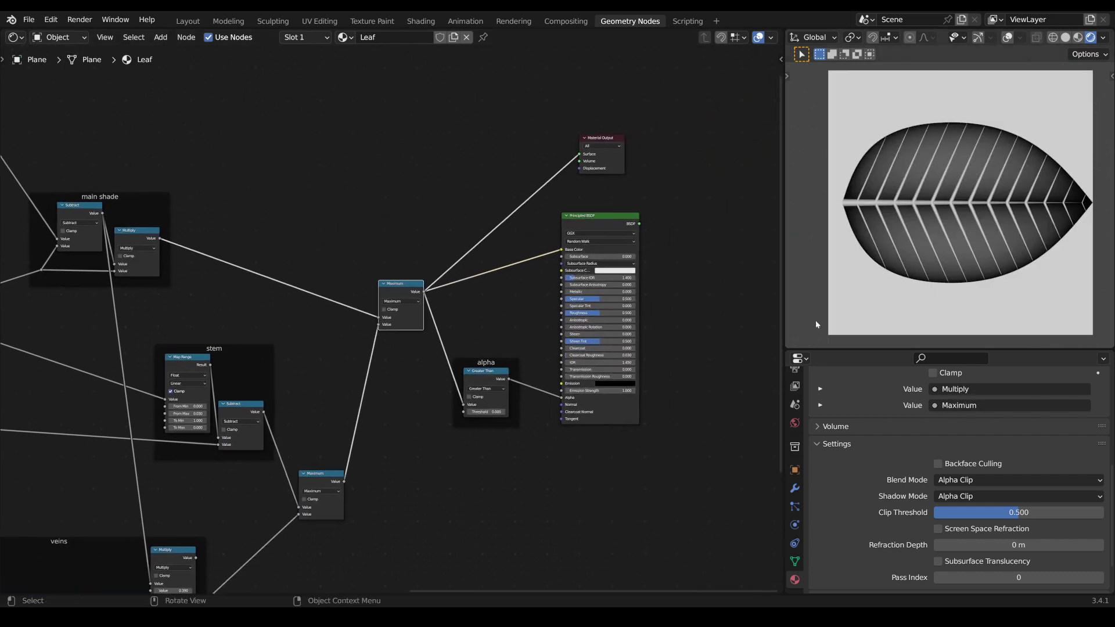
Preview the main shade's Subtract output to examine the values around the leaf's edge
scroll(939, 222, up, 8)
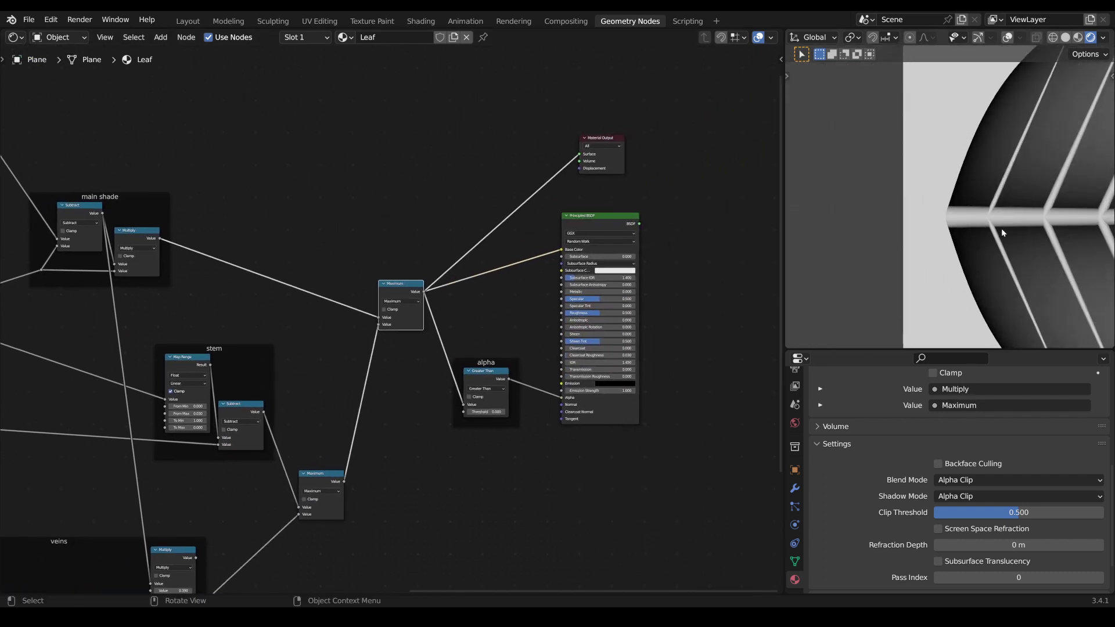
middle_drag(664, 255, 770, 234)
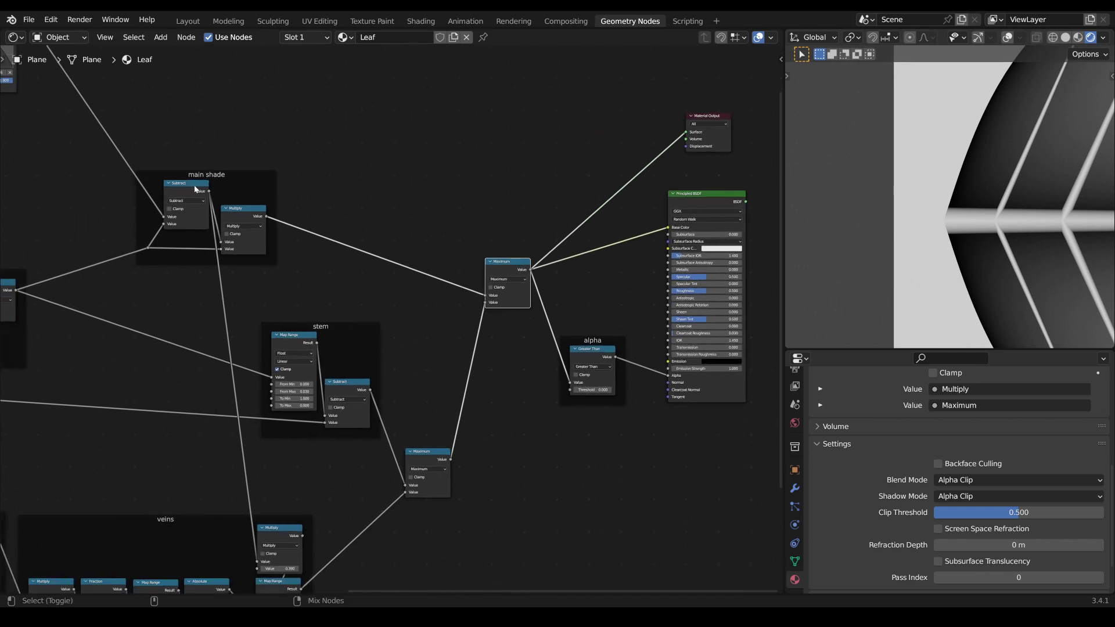
ctrl+shift+click(186, 209)
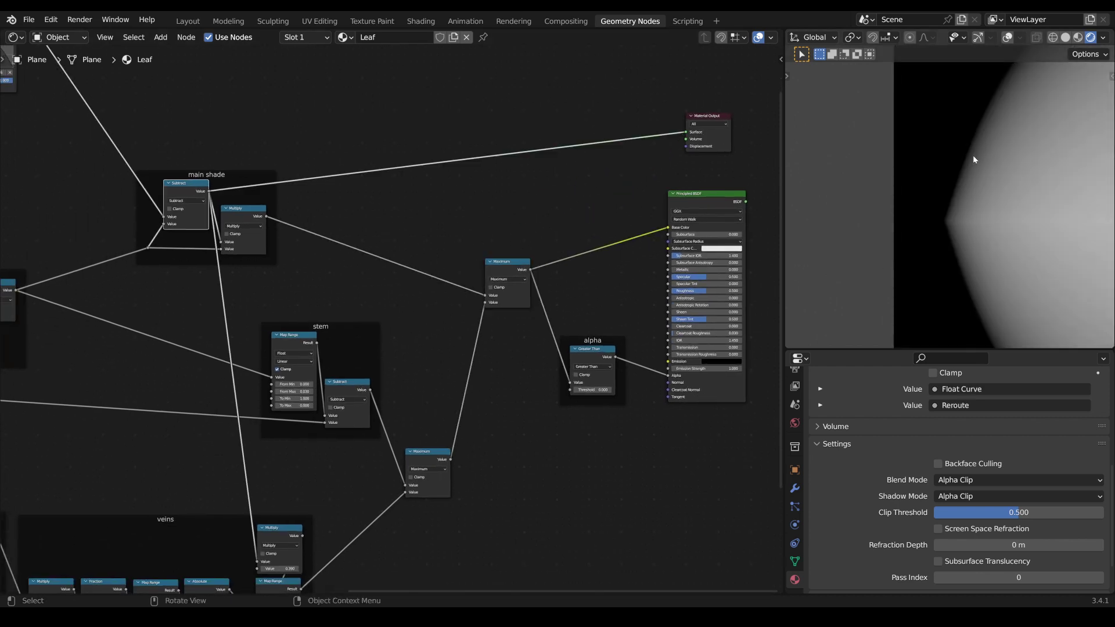
scroll(508, 269, down, 6)
middle_drag(508, 268, 451, 256)
Preview the final Maximum again and enable Clamp on the main shade's Subtract node
ctrl+shift+click(451, 255)
scroll(281, 275, up, 6)
middle_drag(281, 274, 465, 368)
scroll(430, 331, up, 2)
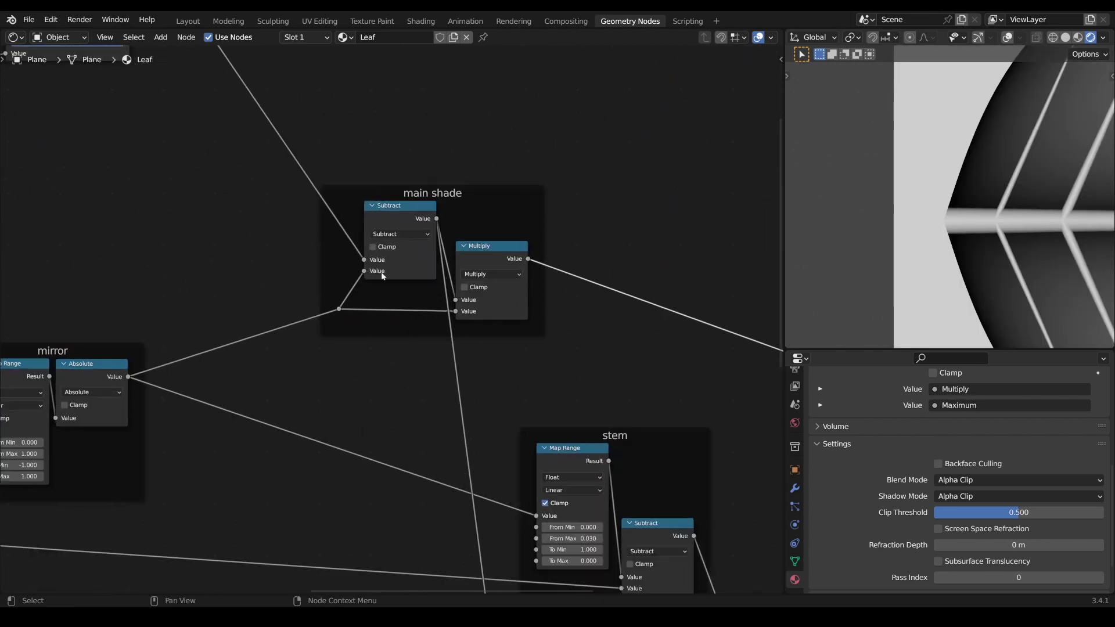
click(371, 247)
scroll(979, 233, down, 9)
shift+middle_drag(971, 234, 898, 232)
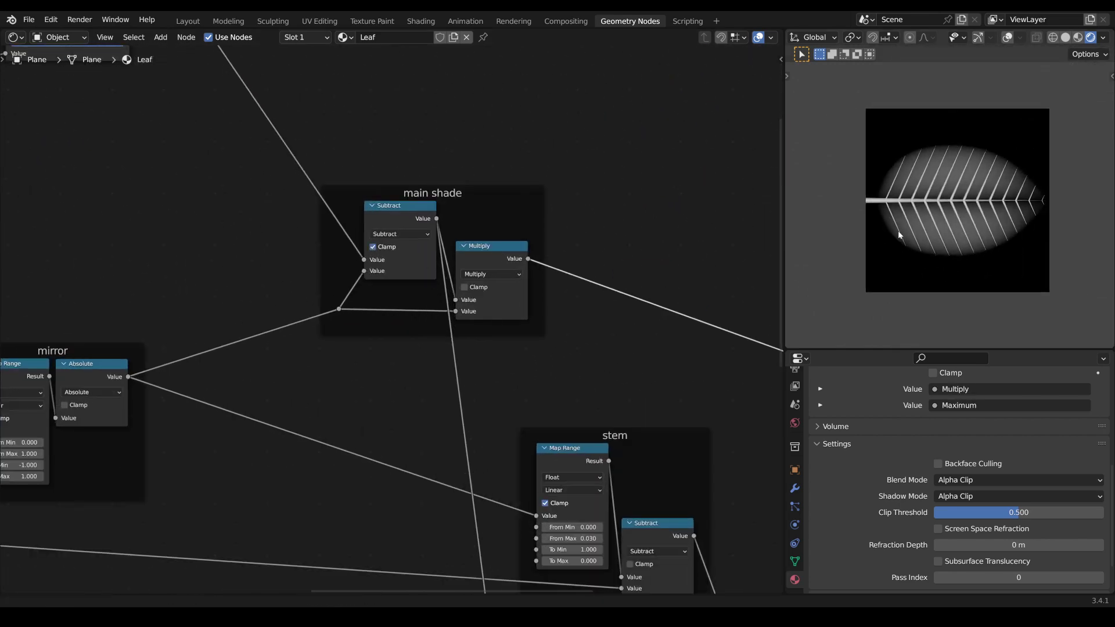
scroll(898, 233, up, 3)
scroll(667, 418, up, 1)
Reconnect the Principled BSDF to the Material Output and inspect the shaded leaf in an enlarged viewport
middle_drag(667, 418, 168, 345)
scroll(169, 345, down, 4)
middle_drag(657, 109, 524, 109)
drag(488, 87, 660, 180)
ctrl+shift+click(495, 194)
scroll(949, 255, down, 1)
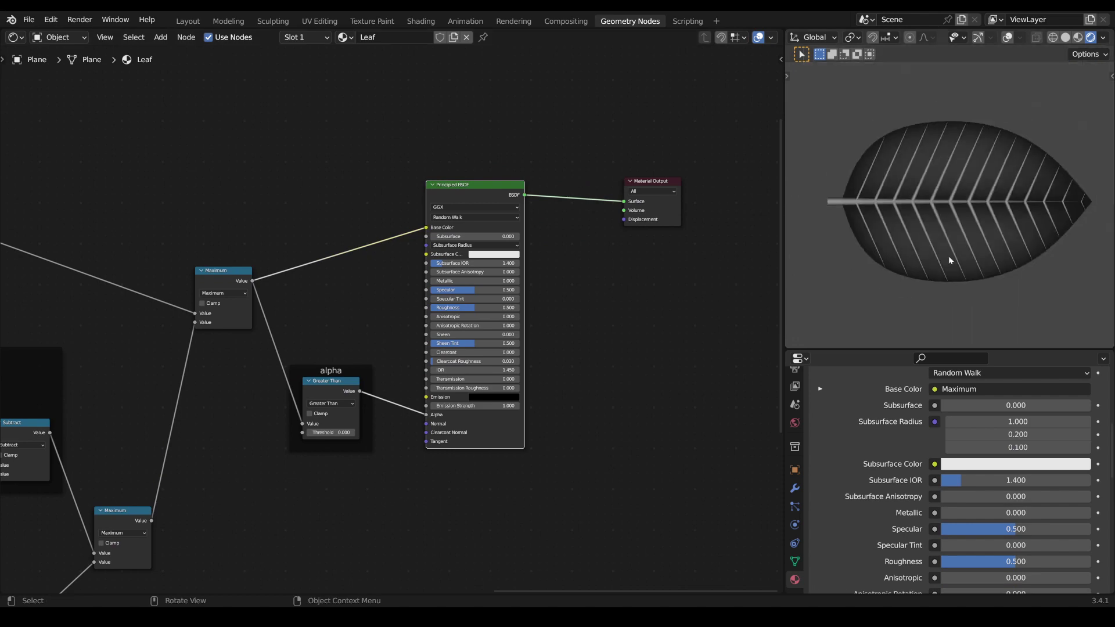
shift+middle_drag(949, 256, 967, 275)
key(ctrl+space)
scroll(646, 429, down, 2)
middle_drag(646, 429, 663, 341)
key(ctrl+space)
scroll(317, 308, down, 2)
Move the Float Curve's middle point to about 0.5171, 0.4250 to make the leaf narrower
middle_drag(318, 309, 742, 325)
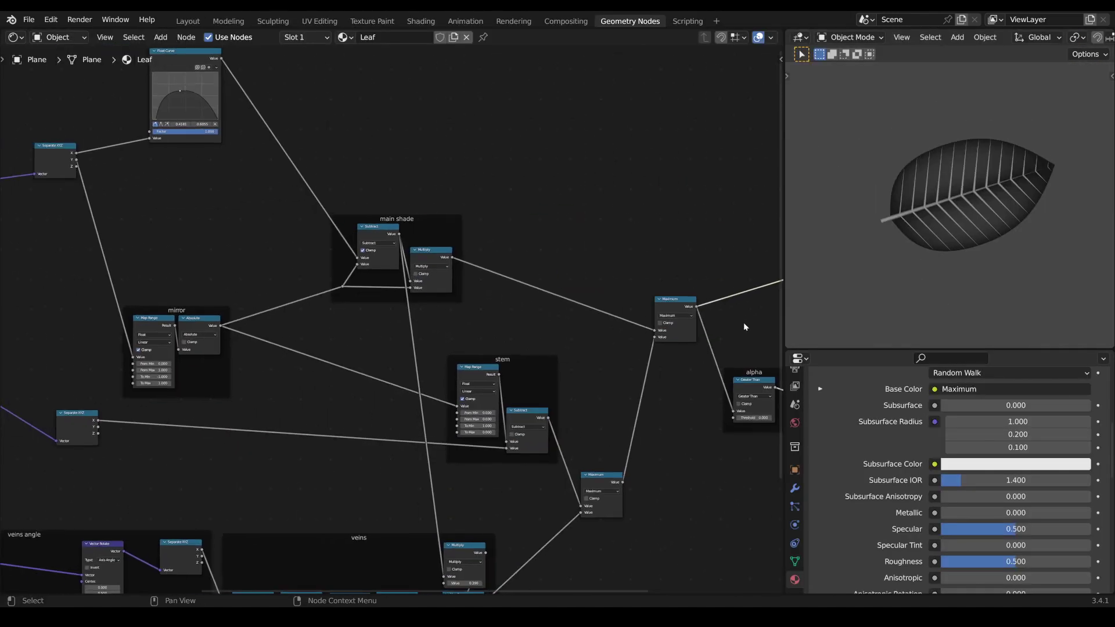
middle_drag(180, 176, 480, 440)
scroll(480, 439, up, 5)
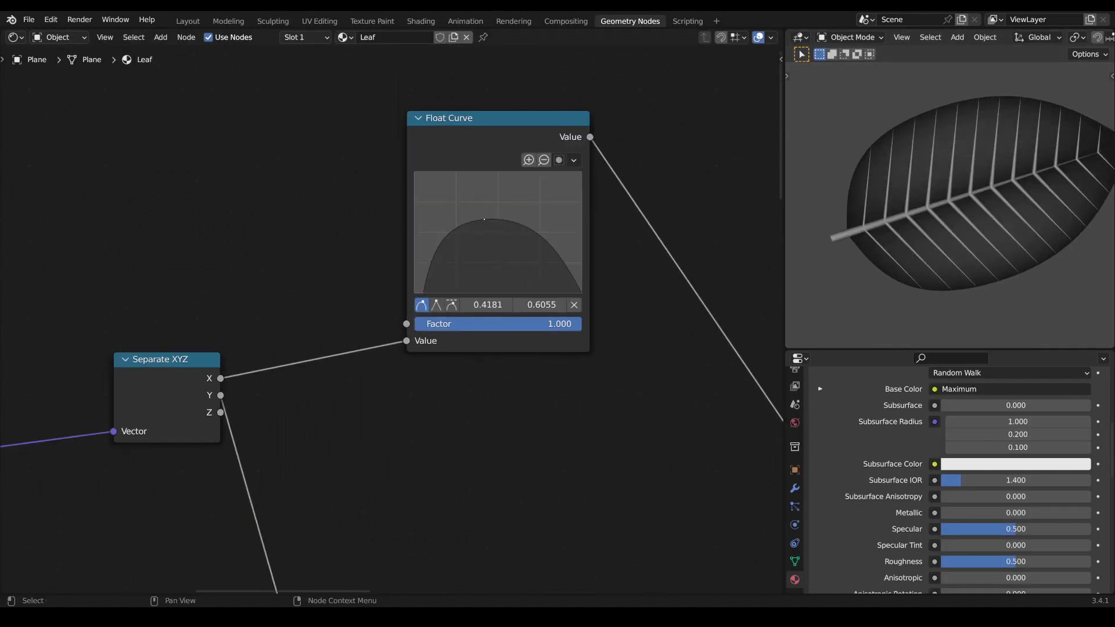
drag(484, 219, 501, 252)
scroll(930, 194, down, 2)
middle_drag(931, 194, 894, 232)
scroll(888, 274, up, 1)
drag(514, 336, 485, 335)
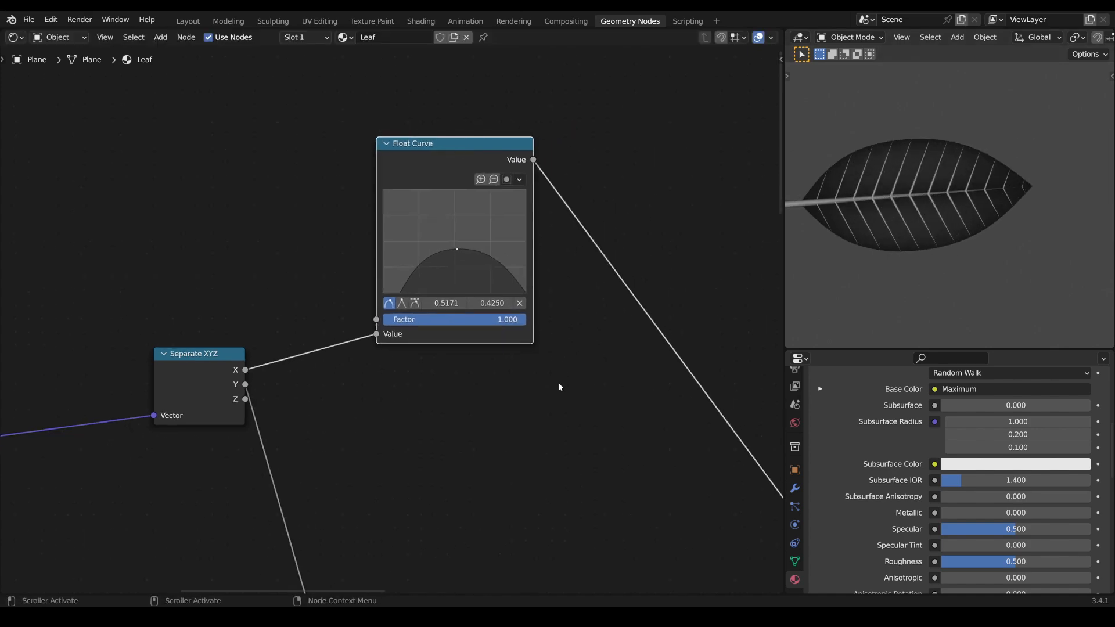
Shift the shader and output nodes away from the final Maximum to make room for another node
scroll(560, 386, down, 8)
middle_drag(697, 442, 358, 352)
scroll(580, 441, up, 1)
drag(693, 501, 436, 297)
key(g)
click(482, 432)
middle_drag(483, 431, 453, 380)
Insert a ColorRamp between the final Maximum and the Principled BSDF's Base Color
scroll(452, 354, up, 5)
key(Tab)
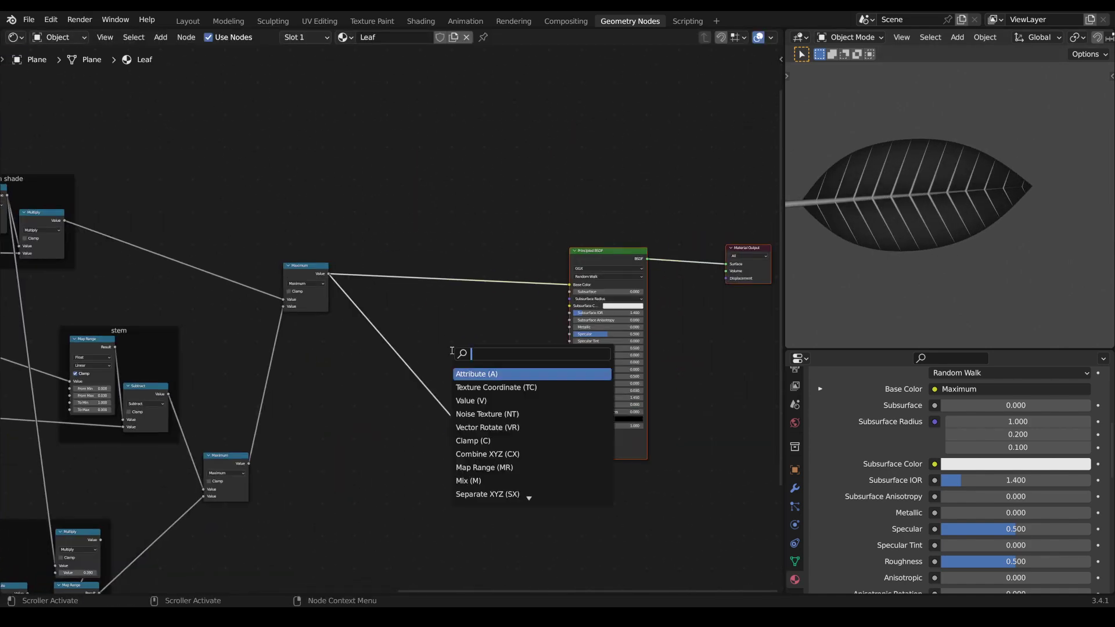
key(Down)
key(Return)
click(418, 247)
Colour the ColorRamp from dark green at its start to yellow-green, hue about 0.25, at its end
scroll(478, 364, up, 5)
click(584, 254)
click(569, 285)
click(468, 144)
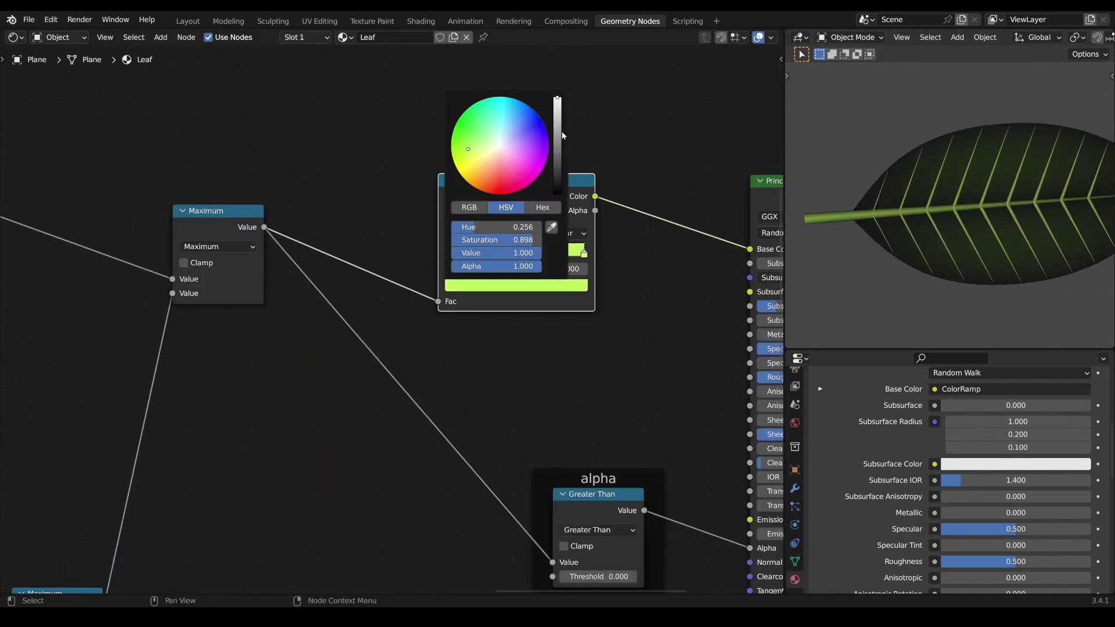
drag(559, 136, 559, 156)
click(449, 253)
scroll(532, 186, up, 5)
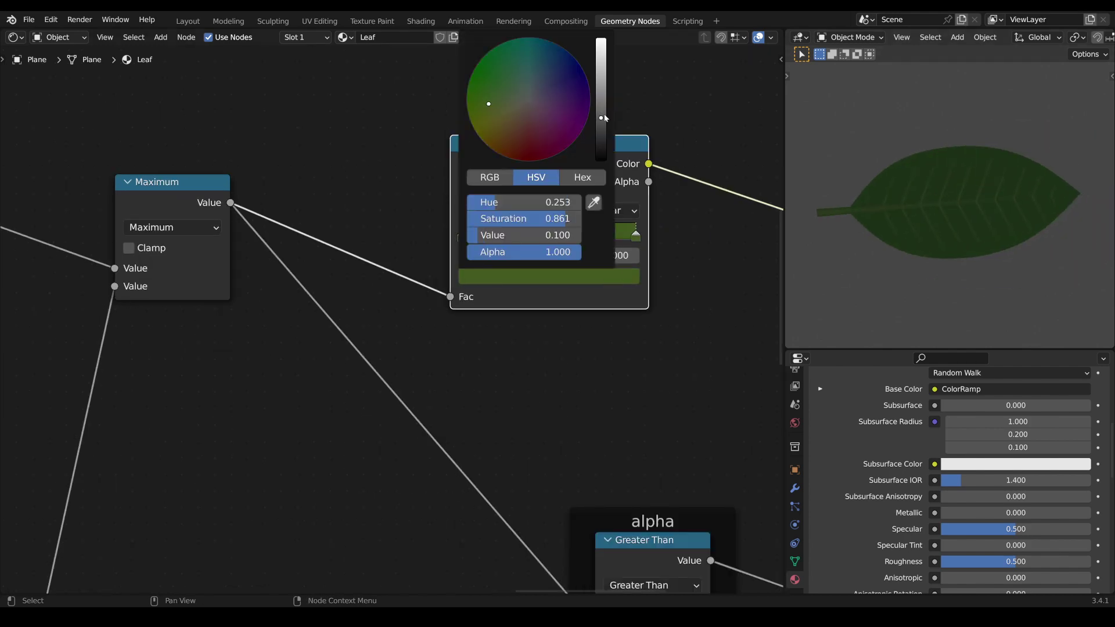
Preview the final Maximum and insert a Multiply node with value 5.000 between it and the main shade frame
scroll(441, 394, down, 2)
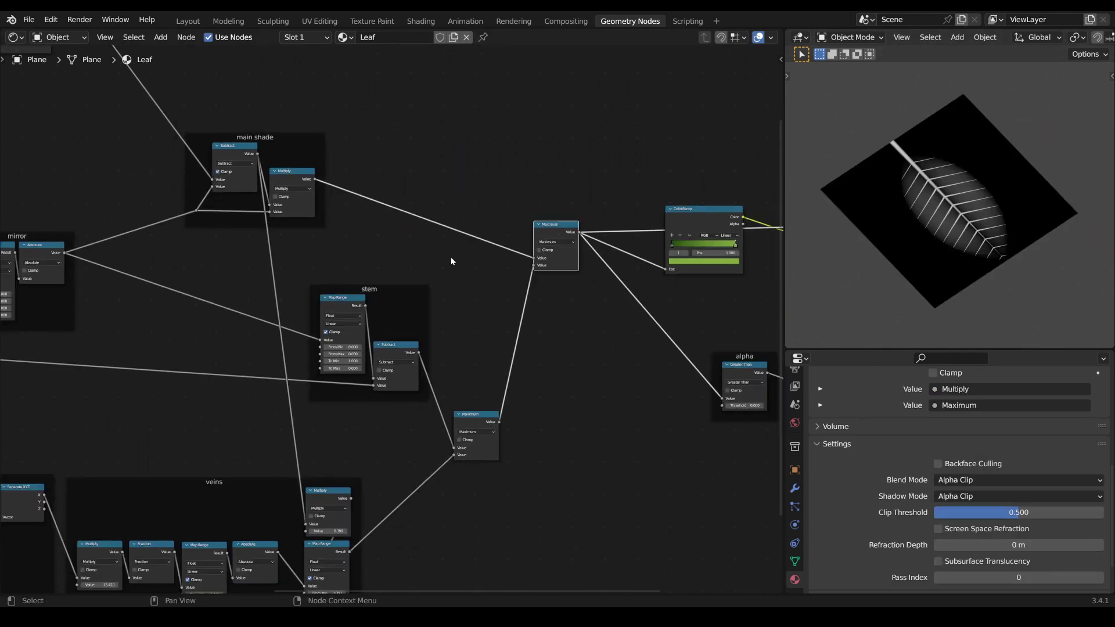
scroll(450, 259, up, 3)
middle_drag(450, 259, 437, 305)
scroll(437, 305, up, 1)
key(Tab)
text(mu)
key(Return)
click(457, 285)
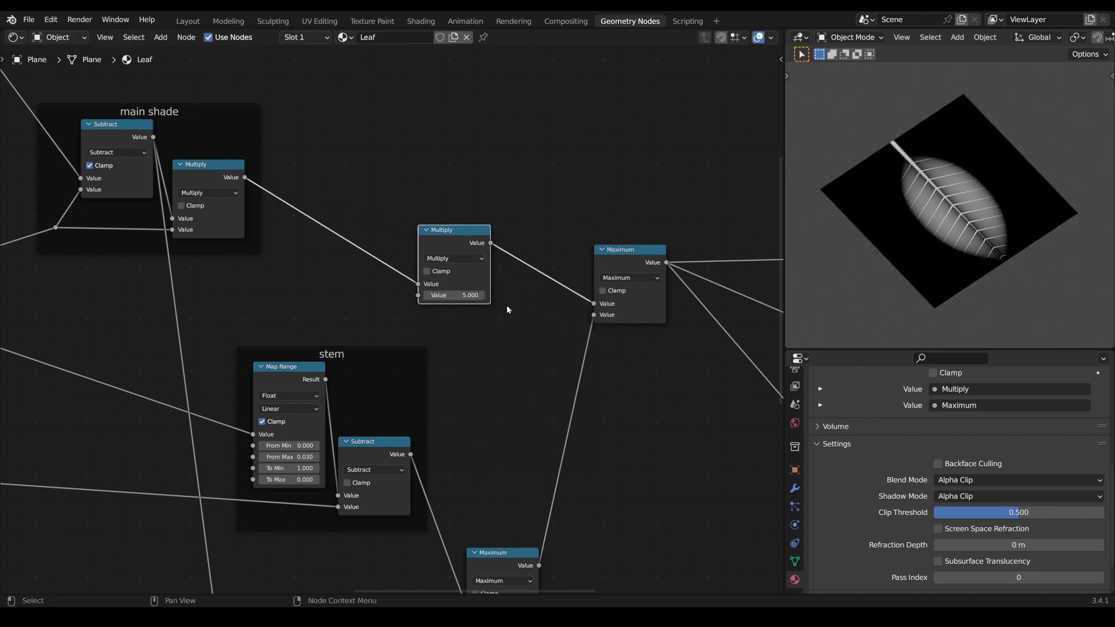
Tidy the final Maximum and new Multiply positions, and return the Principled BSDF to the Material Output
scroll(551, 317, down, 3)
middle_drag(584, 323, 506, 330)
drag(484, 281, 455, 262)
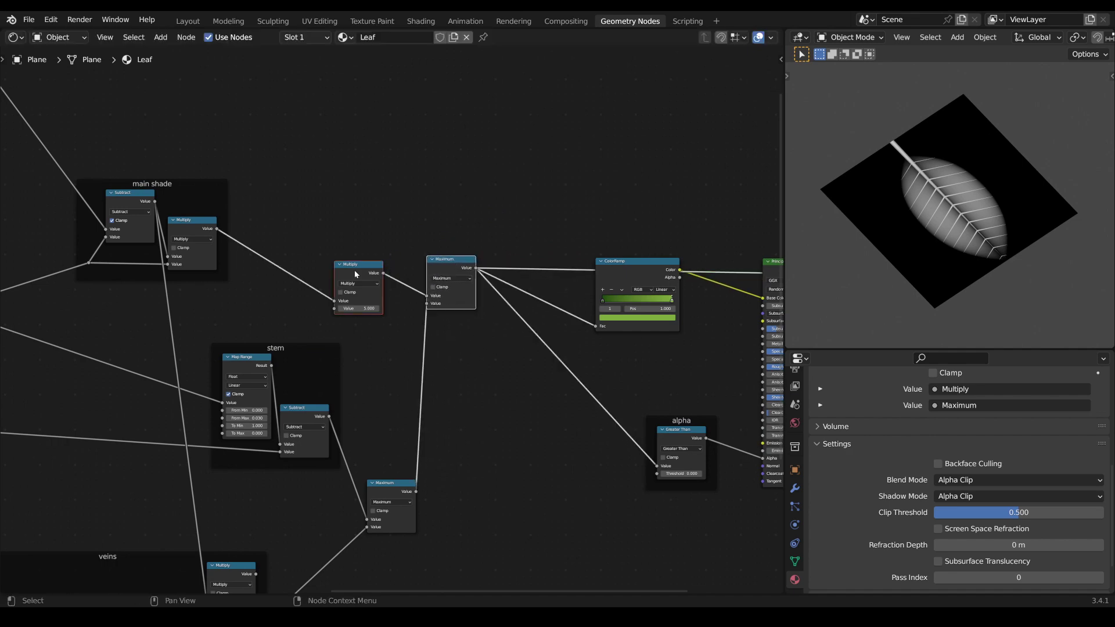
drag(354, 271, 382, 251)
middle_drag(511, 268, 207, 306)
ctrl+shift+click(511, 307)
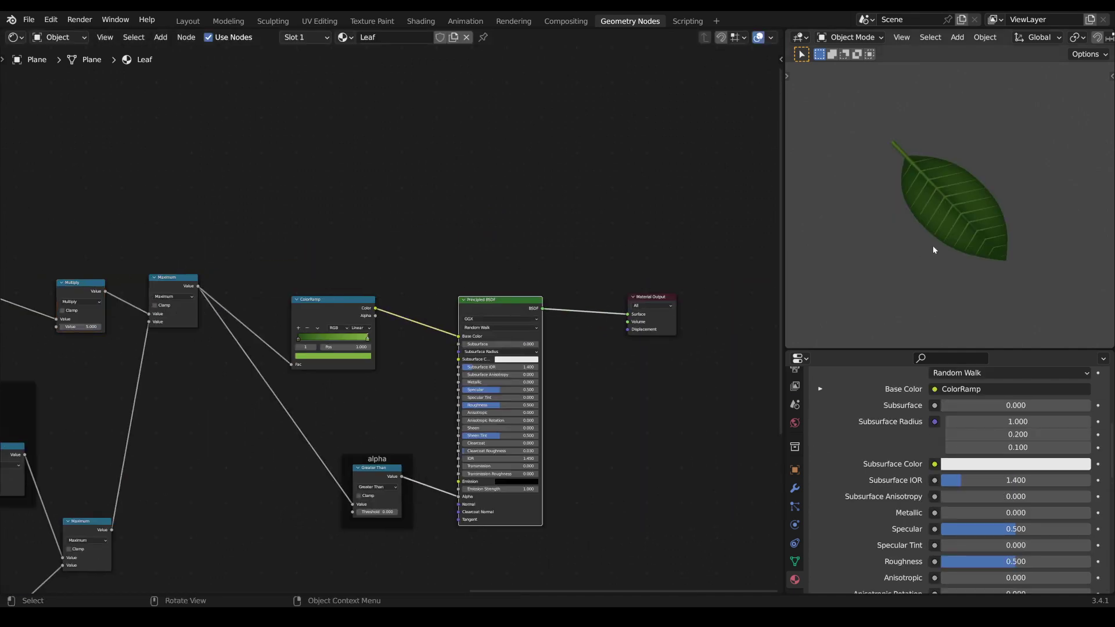
scroll(933, 245, up, 2)
middle_drag(932, 246, 1014, 277)
Raise the Float Curve's middle point slightly to make the leaf wider
scroll(1015, 277, down, 3)
middle_drag(204, 298, 726, 378)
scroll(349, 262, up, 2)
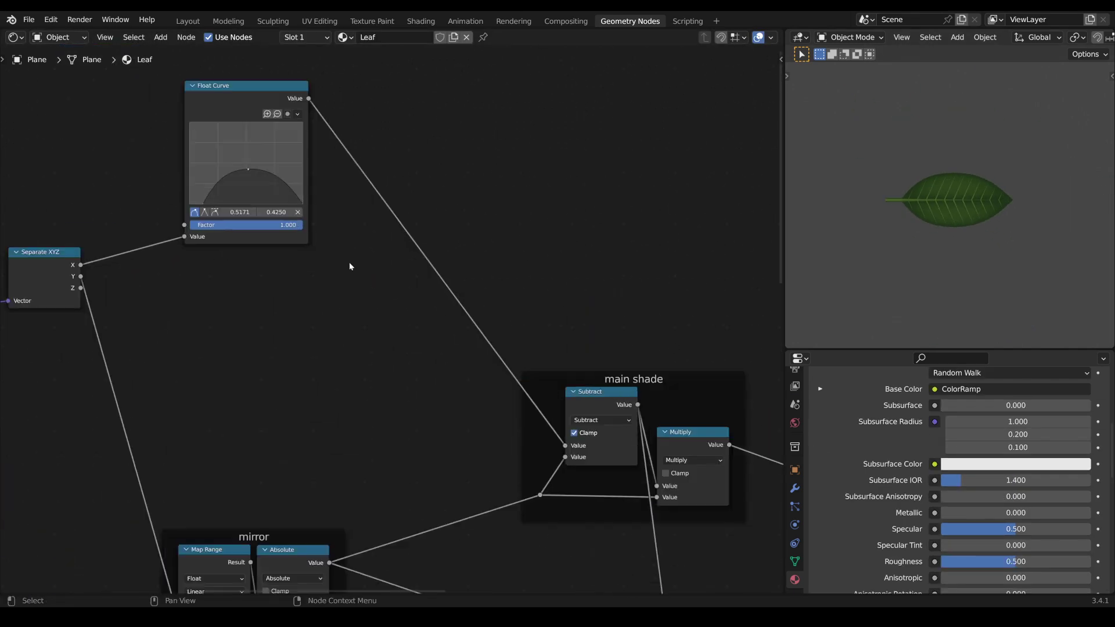
scroll(1007, 281, up, 1)
scroll(126, 102, down, 3)
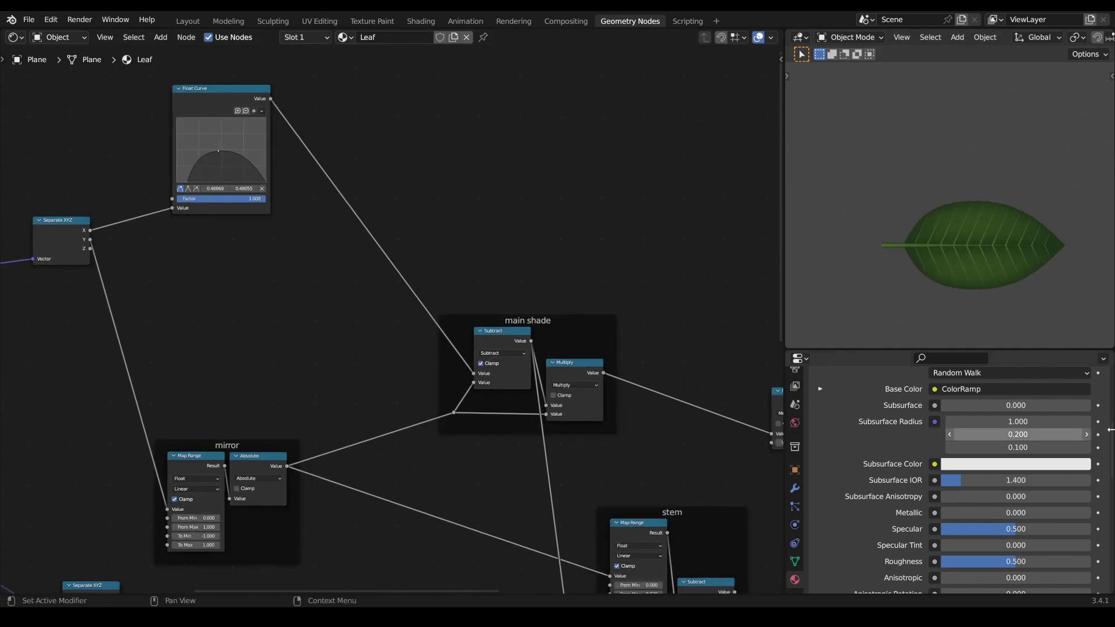
Inspect the green leaf from several angles in an enlarged viewport with overlays shown
scroll(906, 244, down, 3)
key(ctrl+space)
middle_drag(546, 447, 598, 401)
key(alt+shift+z)
scroll(668, 365, down, 5)
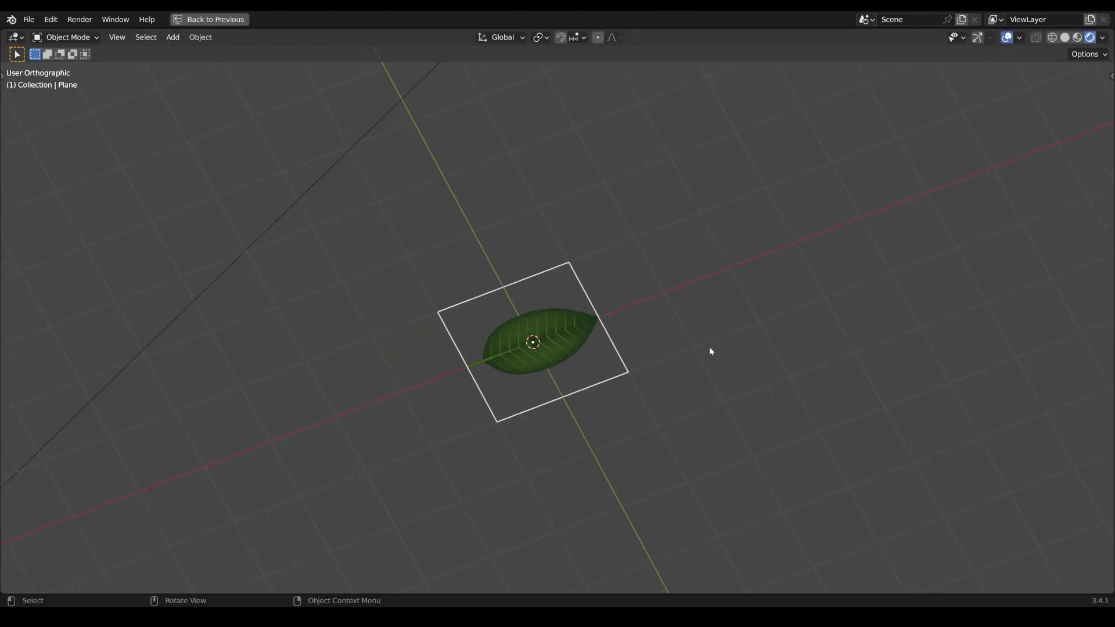
scroll(709, 346, up, 3)
middle_drag(691, 349, 636, 349)
key(ctrl+space)
Move the 5.000 Multiply node into the main shade frame, then reposition and preview the final Maximum
scroll(609, 480, down, 6)
middle_drag(610, 480, 400, 357)
drag(514, 299, 388, 276)
scroll(473, 317, up, 7)
scroll(604, 353, down, 3)
middle_drag(604, 353, 579, 345)
drag(522, 306, 552, 358)
ctrl+shift+click(552, 358)
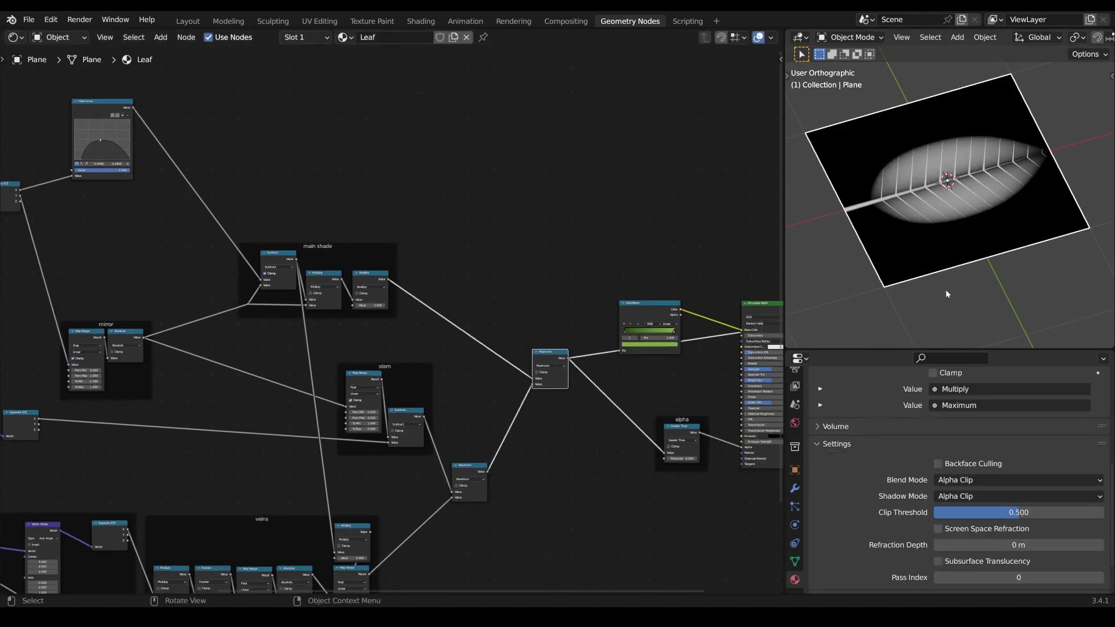
Add a Bump node, connect the final Maximum's value to its Height input, move it below the alpha frame and preview it
scroll(587, 494, up, 3)
middle_drag(586, 493, 499, 417)
key(Tab)
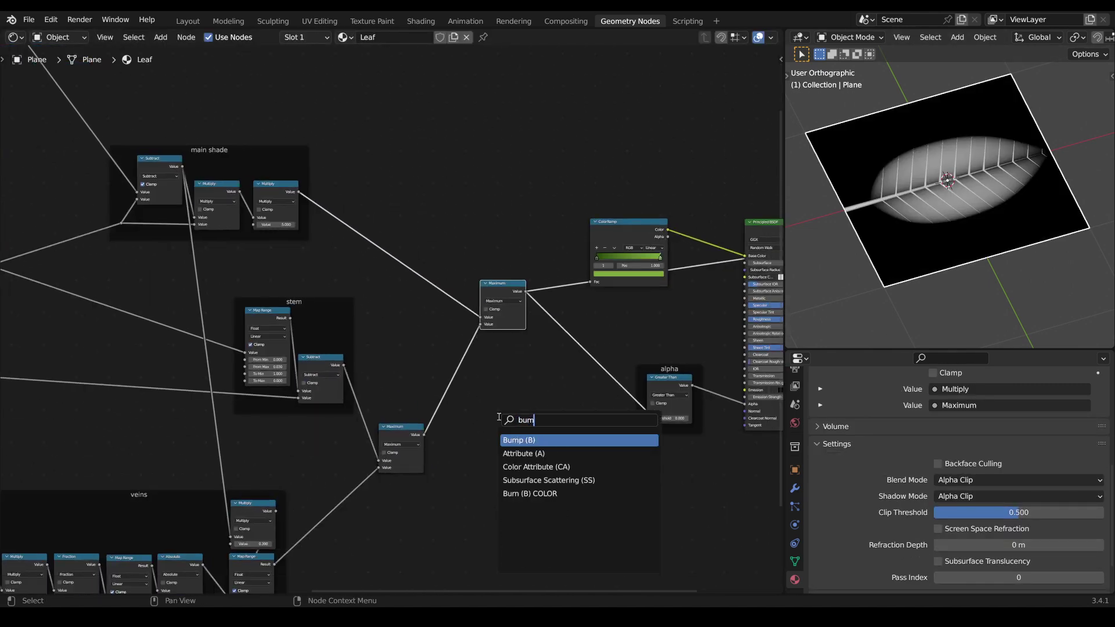
key(Return)
click(570, 422)
scroll(579, 421, up, 4)
middle_drag(580, 421, 469, 350)
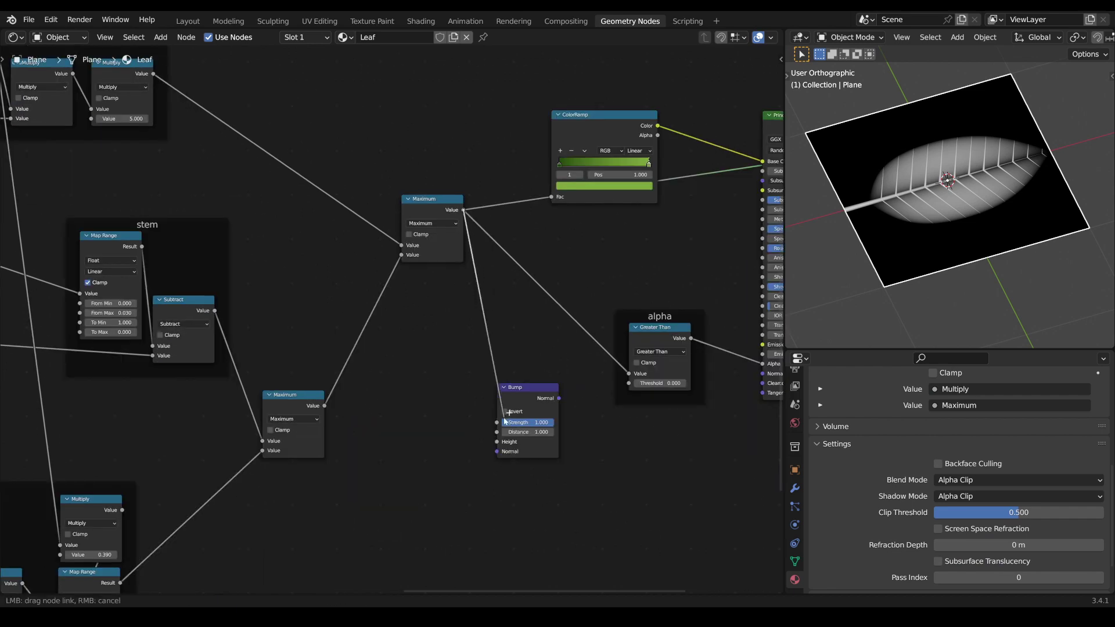
drag(505, 444, 503, 305)
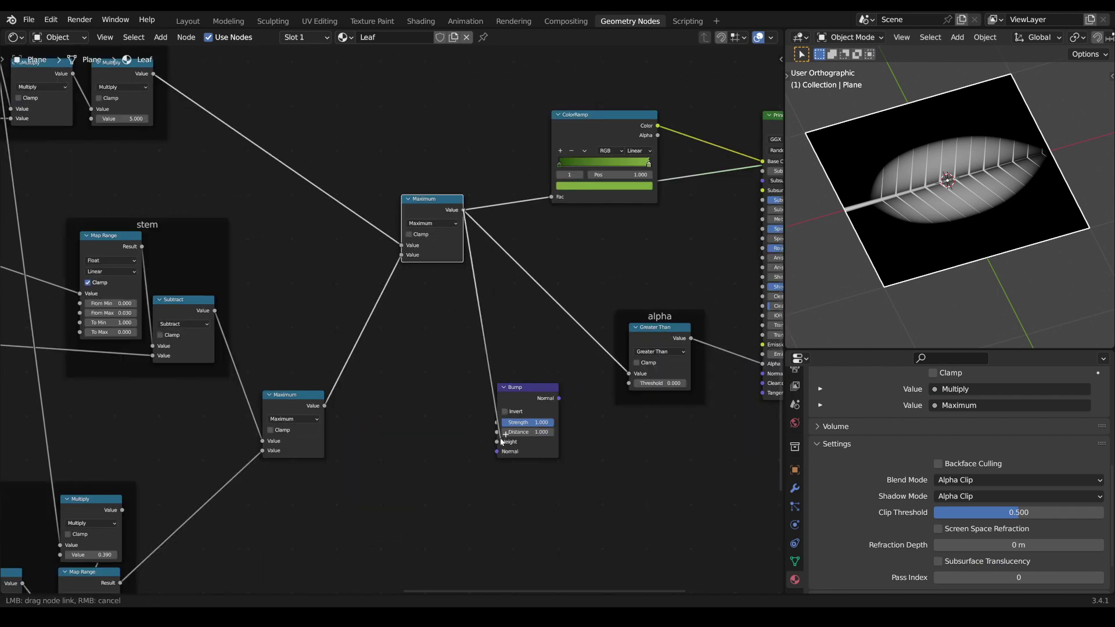
mouse_move(531, 384)
mouse_down()
mouse_move(584, 455)
mouse_move(762, 326)
mouse_up()
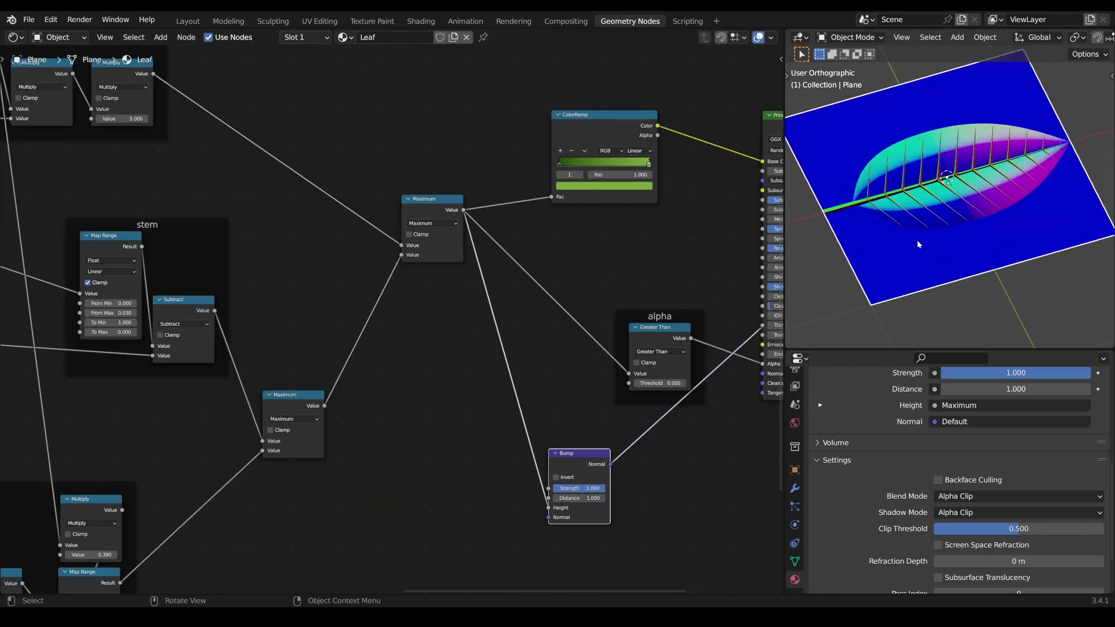
Set the Bump node's distance to 0.1
scroll(917, 239, up, 4)
scroll(905, 255, down, 5)
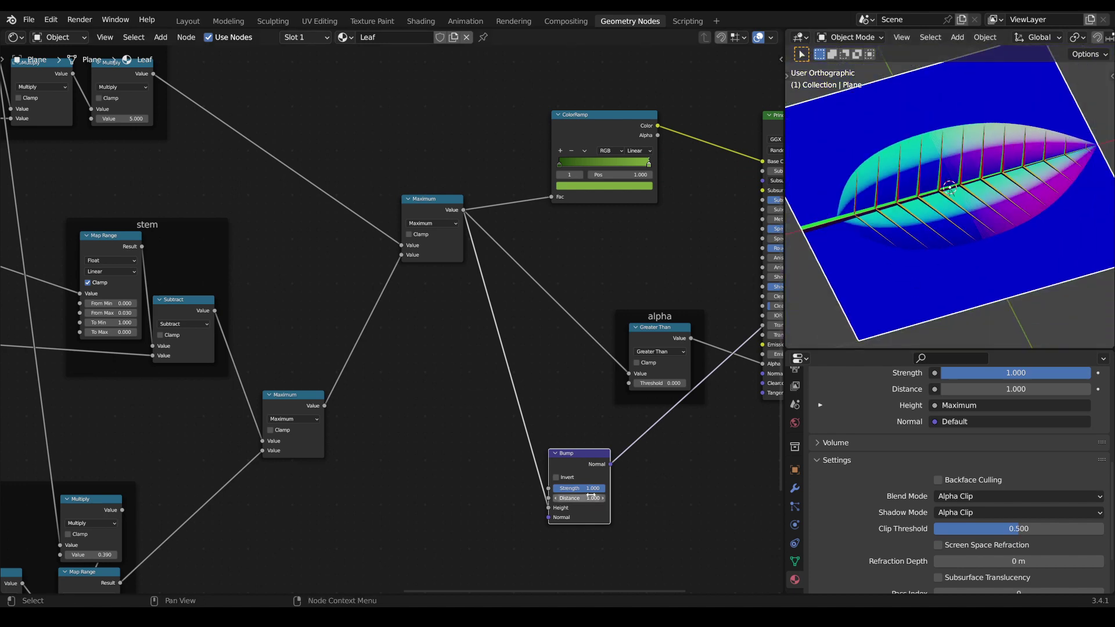
text(0.1)
key(Return)
Connect the Bump's Normal output to the Principled BSDF's Normal input, and return the Principled BSDF to the Material Output
scroll(608, 496, down, 1)
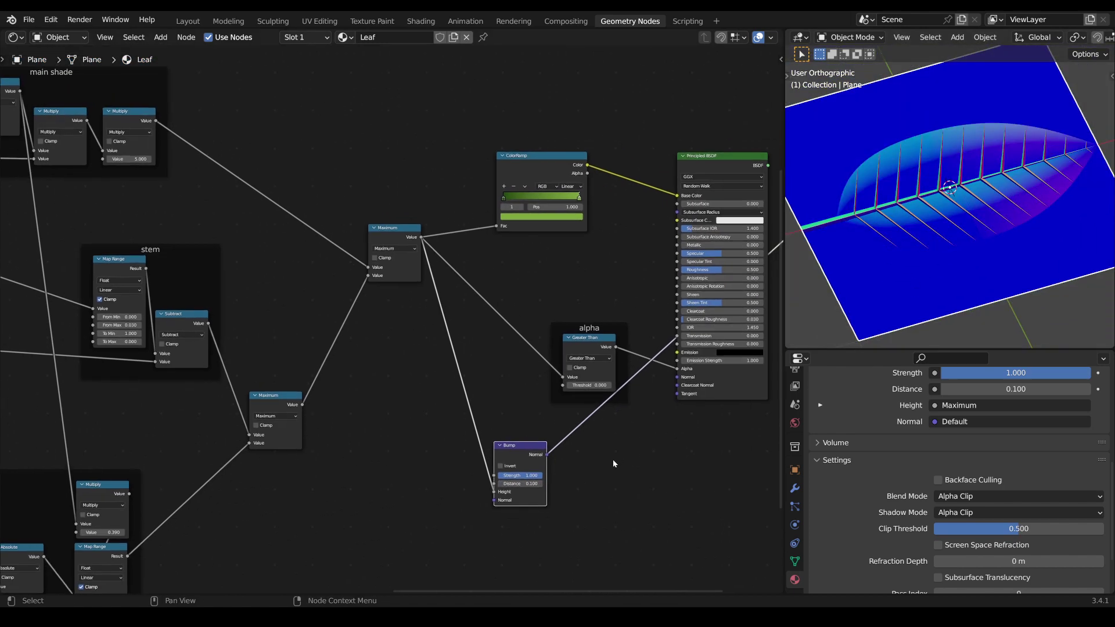
drag(526, 449, 564, 477)
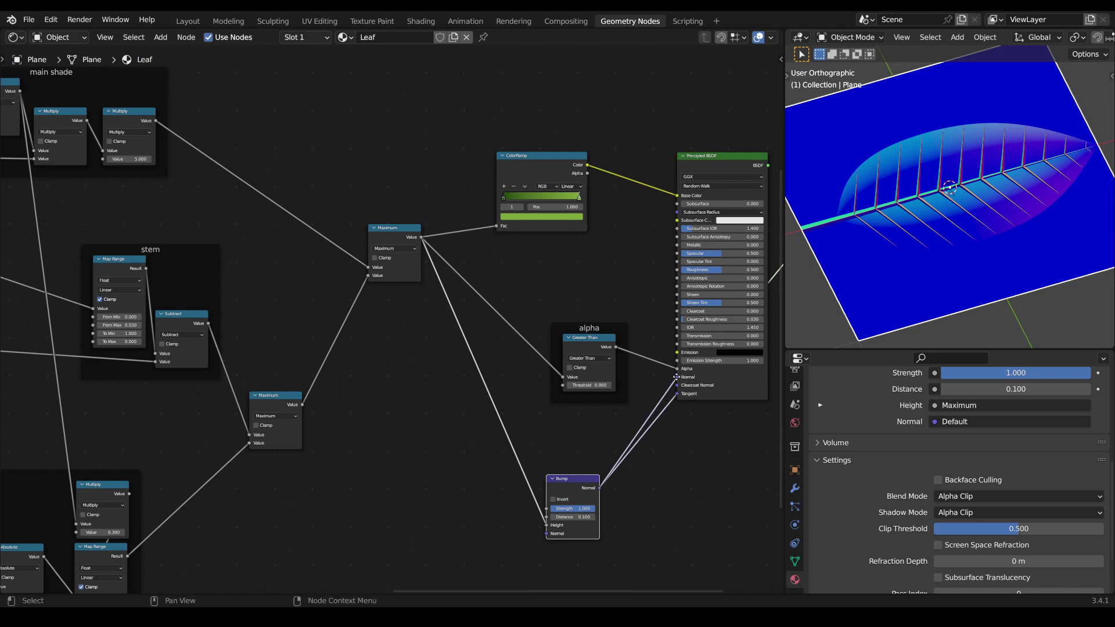
middle_drag(676, 376, 550, 468)
ctrl+shift+click(605, 256)
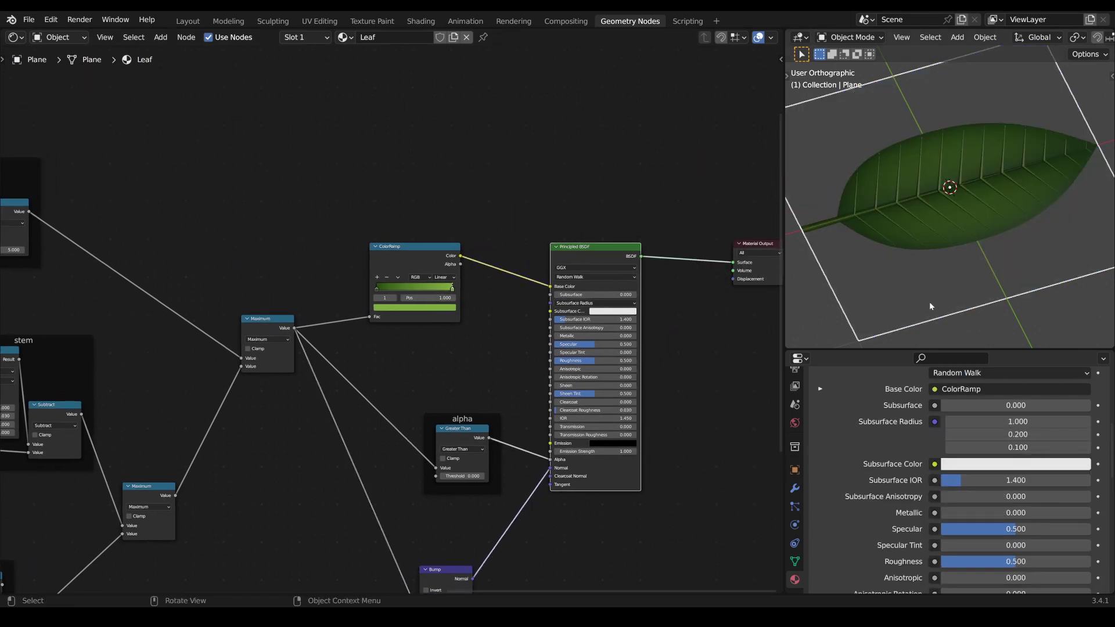
Lower the Bump node's strength to about 0.589
scroll(958, 227, down, 2)
shift+middle_drag(960, 223, 922, 275)
middle_drag(922, 275, 996, 252)
middle_drag(479, 560, 586, 479)
scroll(585, 479, up, 3)
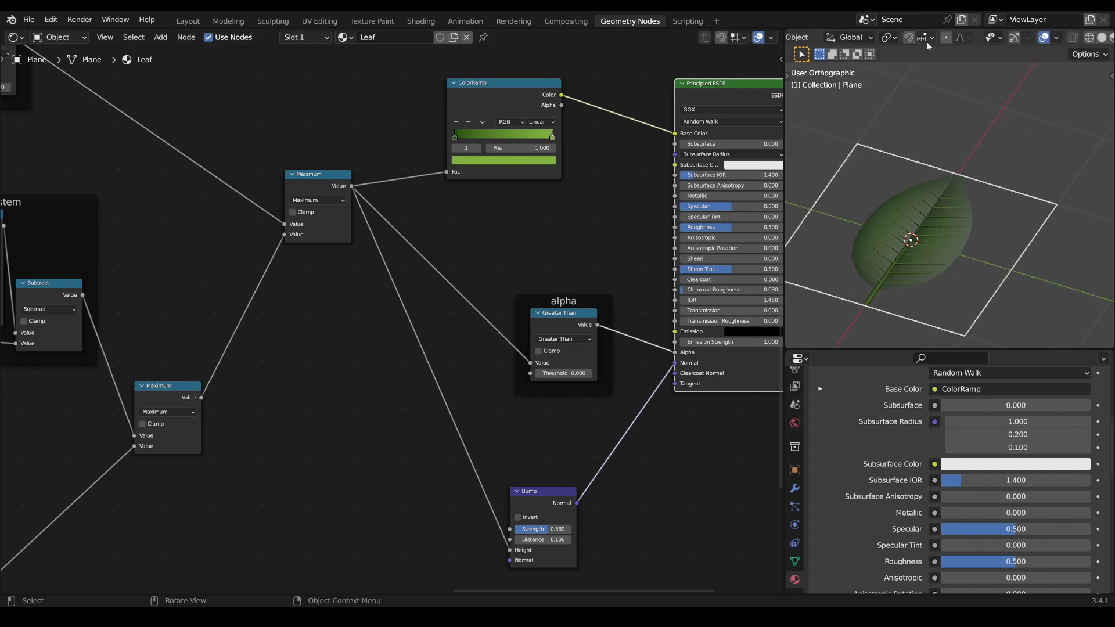
Inspect the bumped stem, veins and leaf surface at close range in an enlarged viewport
key(ctrl+space)
middle_drag(567, 403, 687, 396)
scroll(662, 454, up, 3)
shift+middle_drag(662, 454, 656, 299)
scroll(663, 391, up, 2)
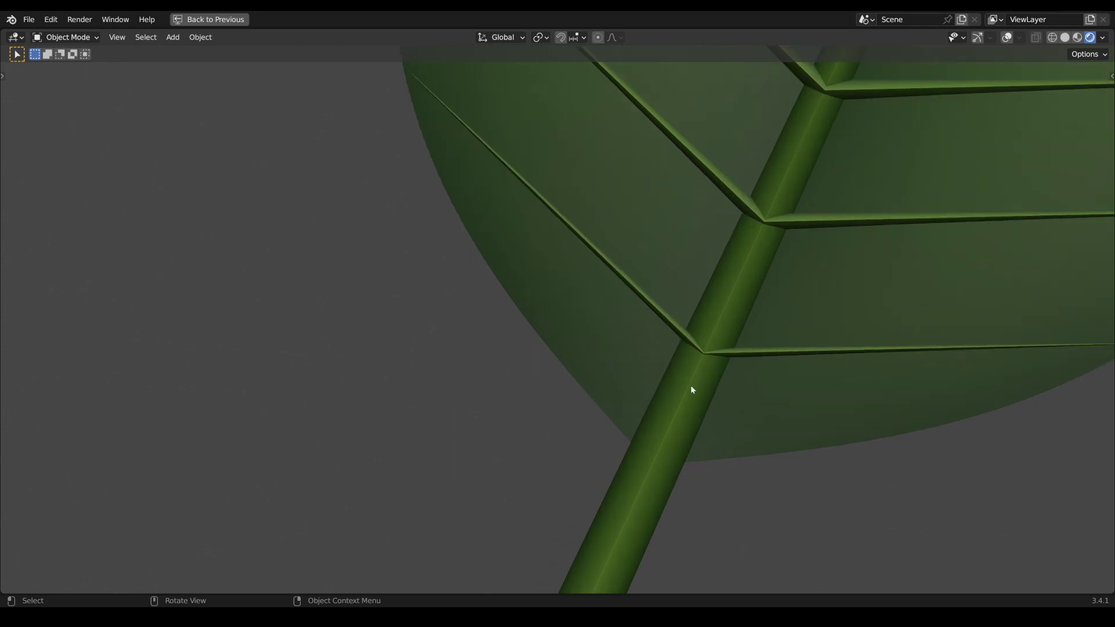
scroll(702, 416, down, 5)
scroll(685, 348, up, 2)
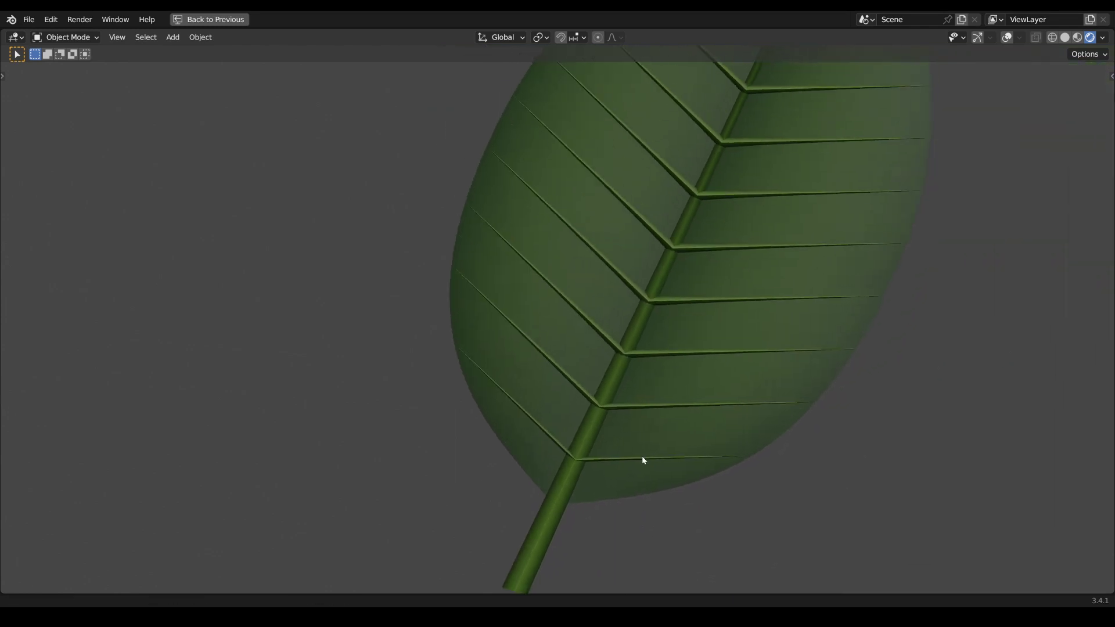
middle_drag(642, 458, 686, 400)
key(ctrl+space)
Preview the final Map Range of the veins and the stem's Subtract, and examine their shading profiles up close
scroll(401, 479, down, 3)
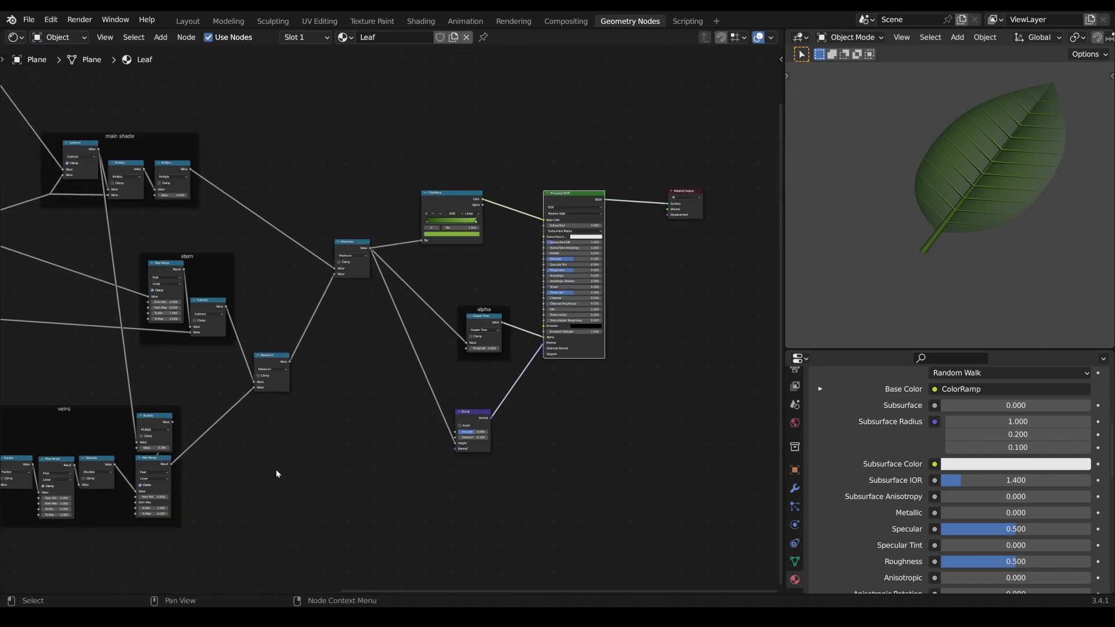
scroll(546, 415, up, 2)
scroll(435, 400, up, 1)
ctrl+shift+click(432, 407)
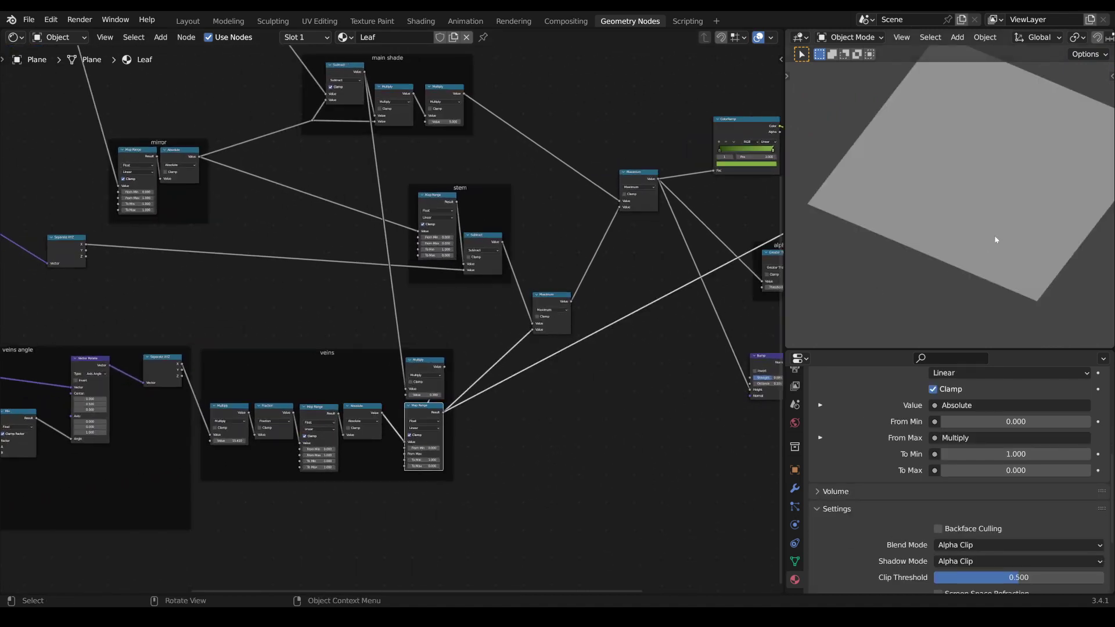
scroll(1002, 225, up, 10)
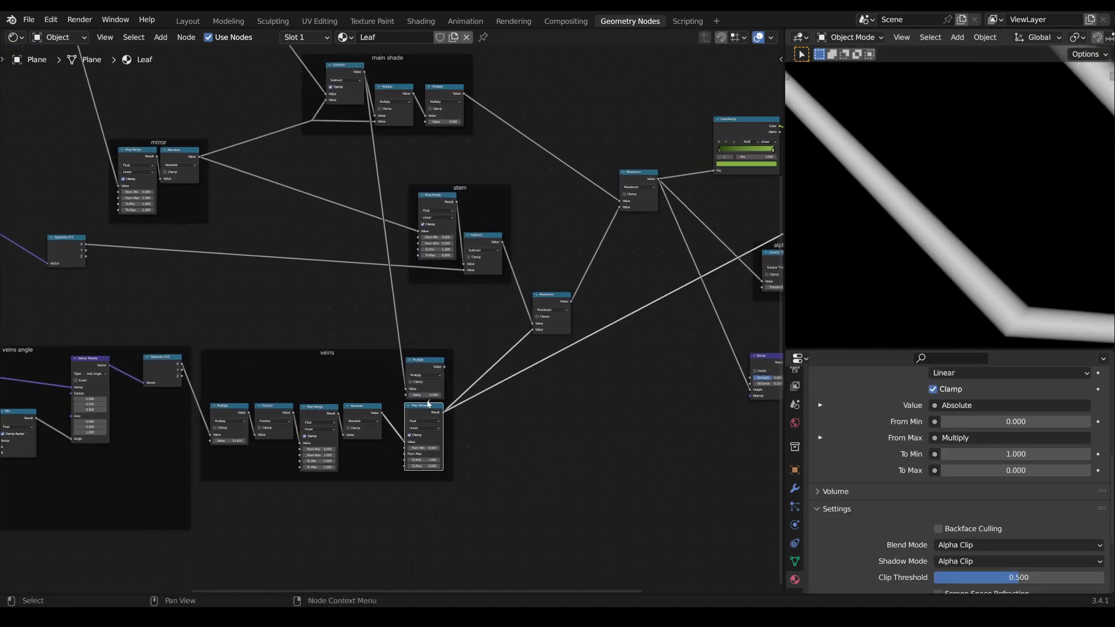
scroll(428, 403, down, 2)
ctrl+shift+click(380, 303)
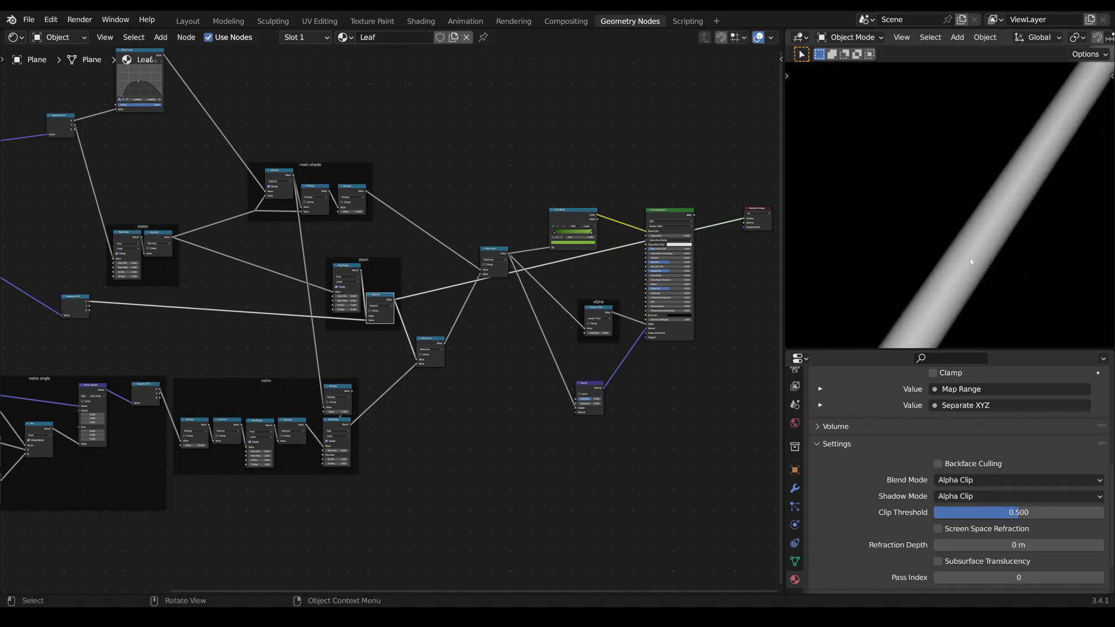
scroll(969, 262, down, 3)
scroll(544, 387, up, 4)
middle_drag(464, 348, 273, 415)
scroll(523, 305, down, 3)
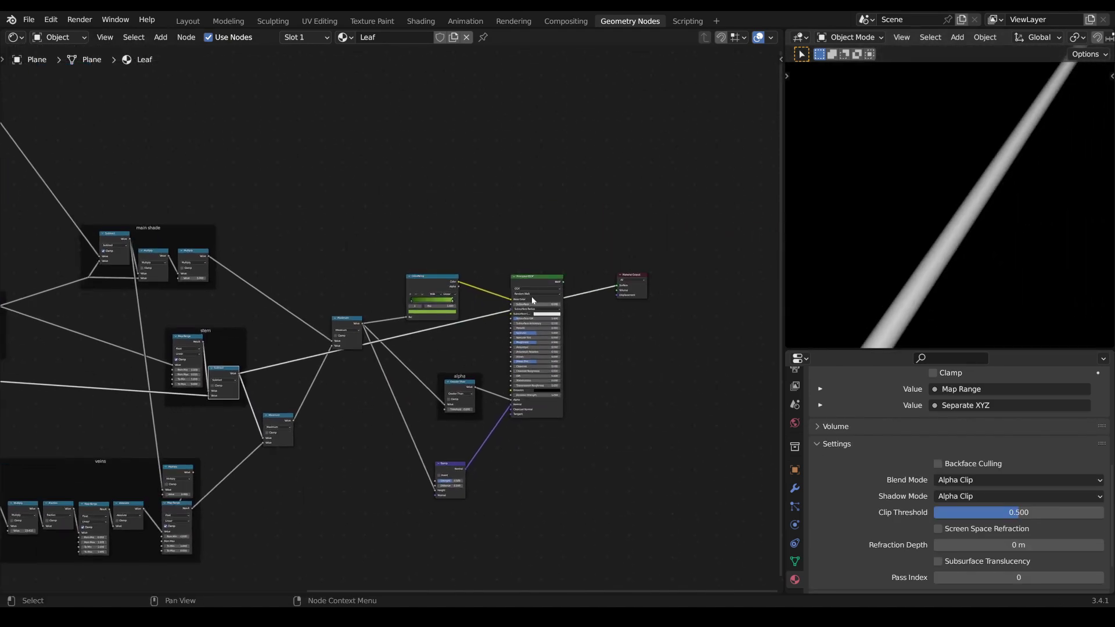
Return the Principled BSDF to the Material Output and examine the leaf's cut-out edge at high magnification
ctrl+shift+click(531, 299)
scroll(952, 273, down, 2)
scroll(985, 217, up, 4)
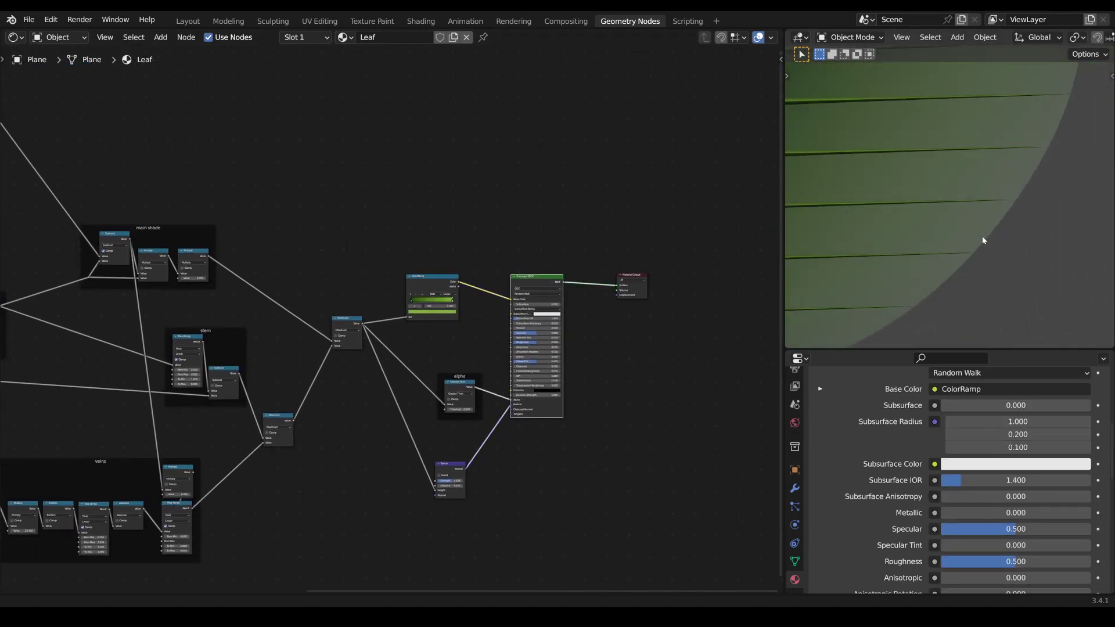
scroll(1074, 217, up, 5)
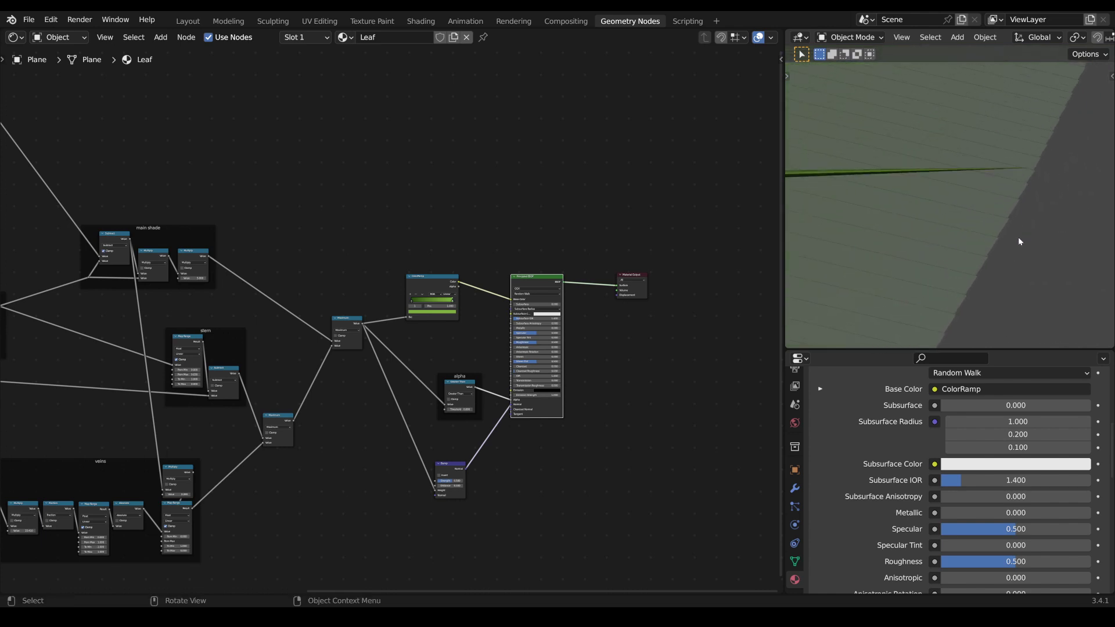
scroll(1005, 265, up, 3)
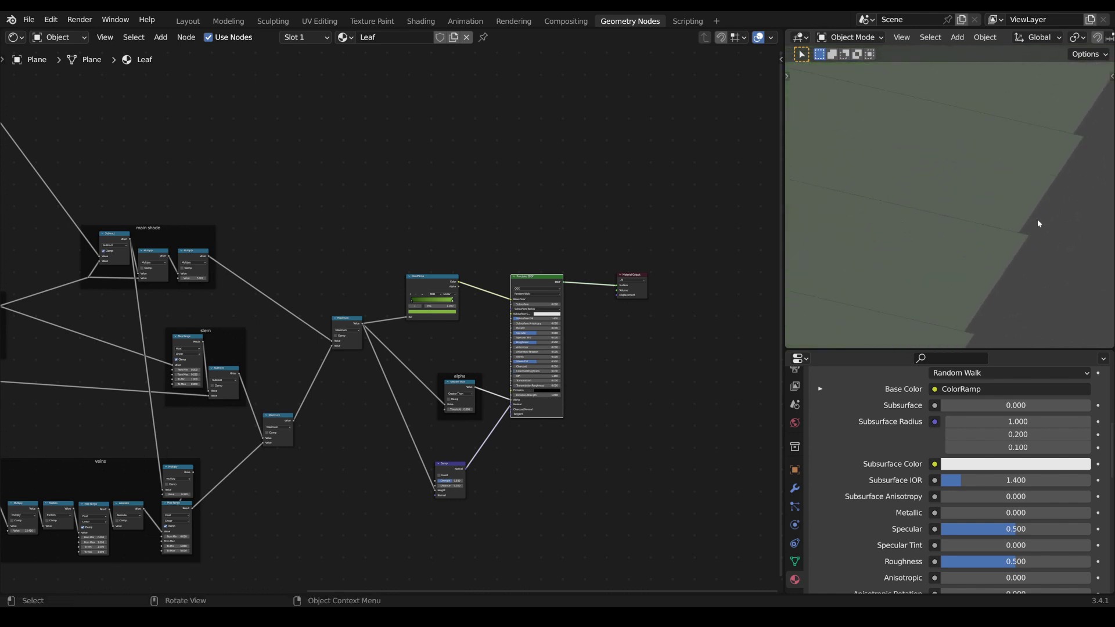
scroll(373, 431, down, 6)
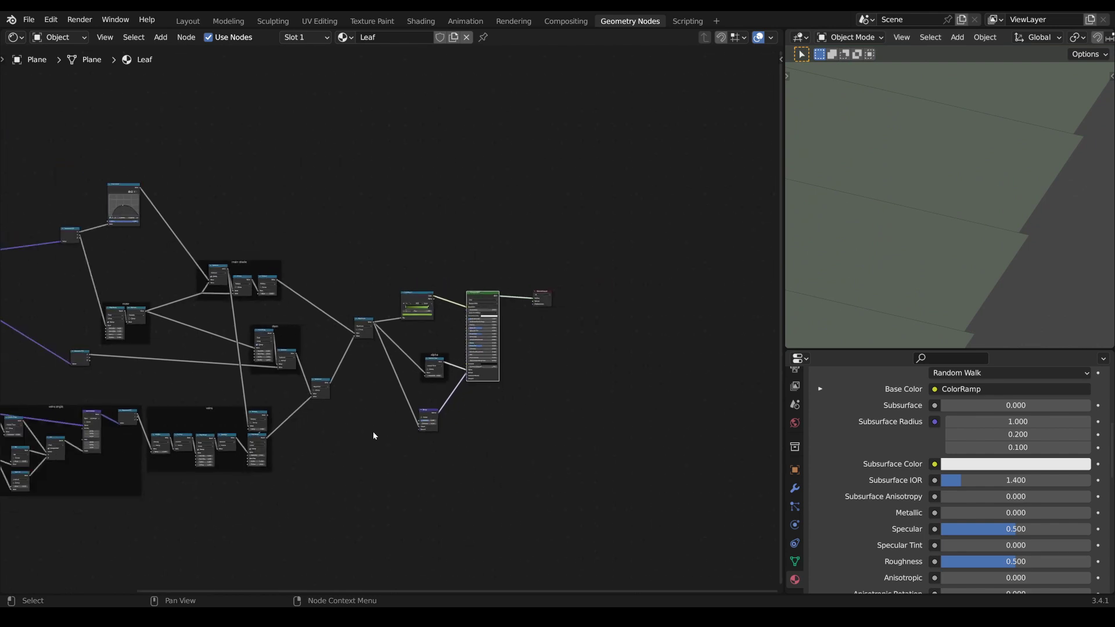
Examine the Float Curve that shapes the outline, the leaf's edge, and the whole leaf in an enlarged viewport
middle_drag(223, 372, 511, 510)
scroll(389, 398, up, 6)
scroll(388, 395, up, 4)
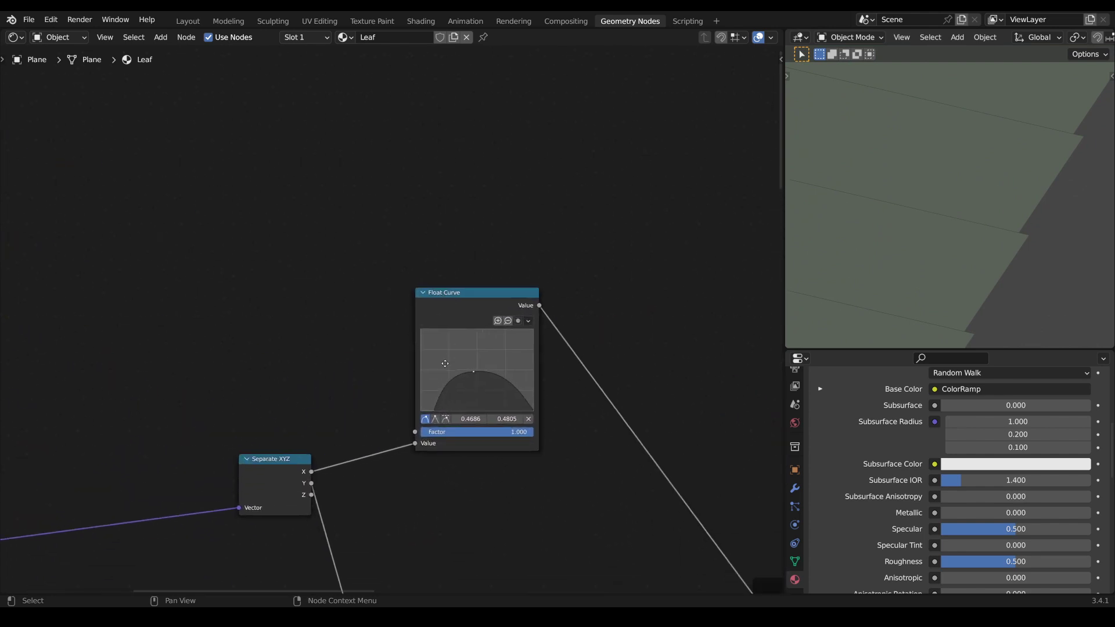
scroll(557, 353, down, 2)
scroll(1043, 243, down, 1)
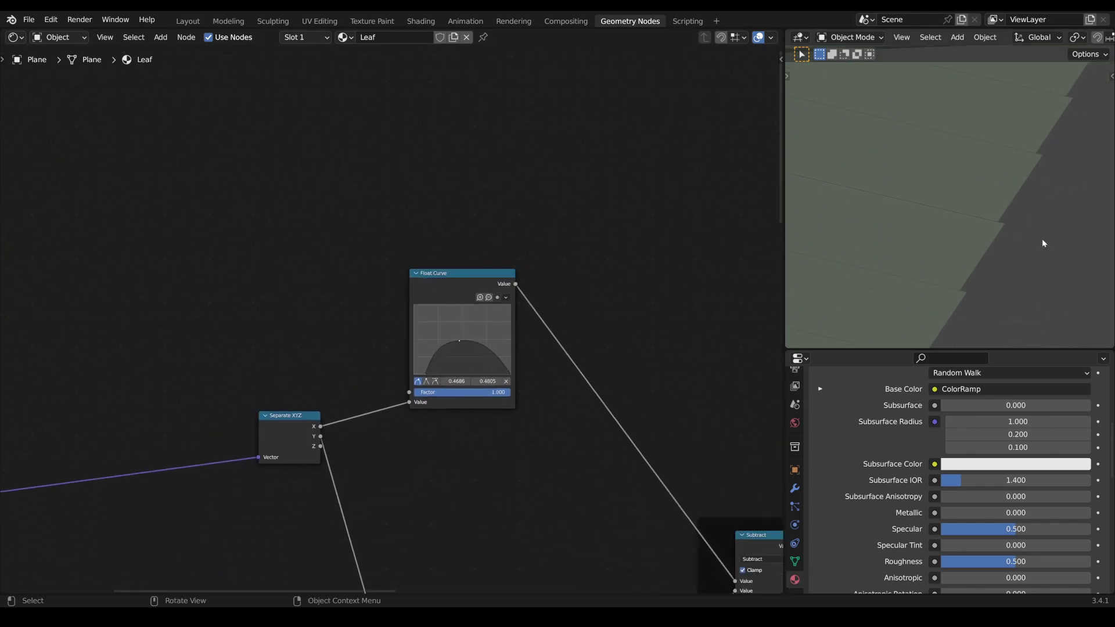
scroll(946, 251, up, 4)
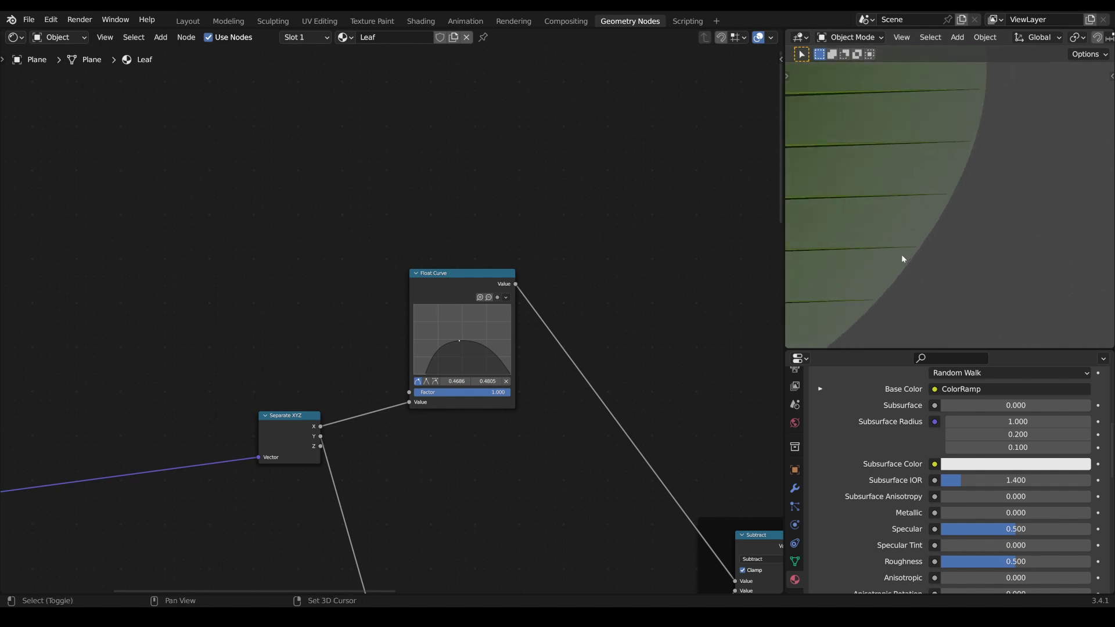
key(ctrl+space)
scroll(651, 337, down, 8)
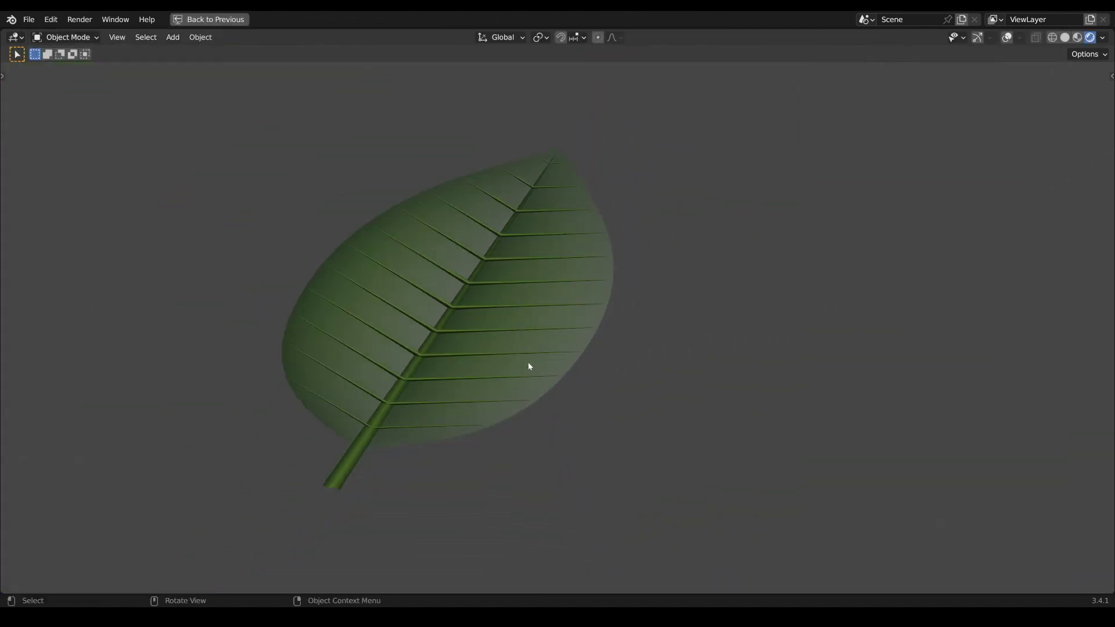
middle_drag(563, 305, 492, 349)
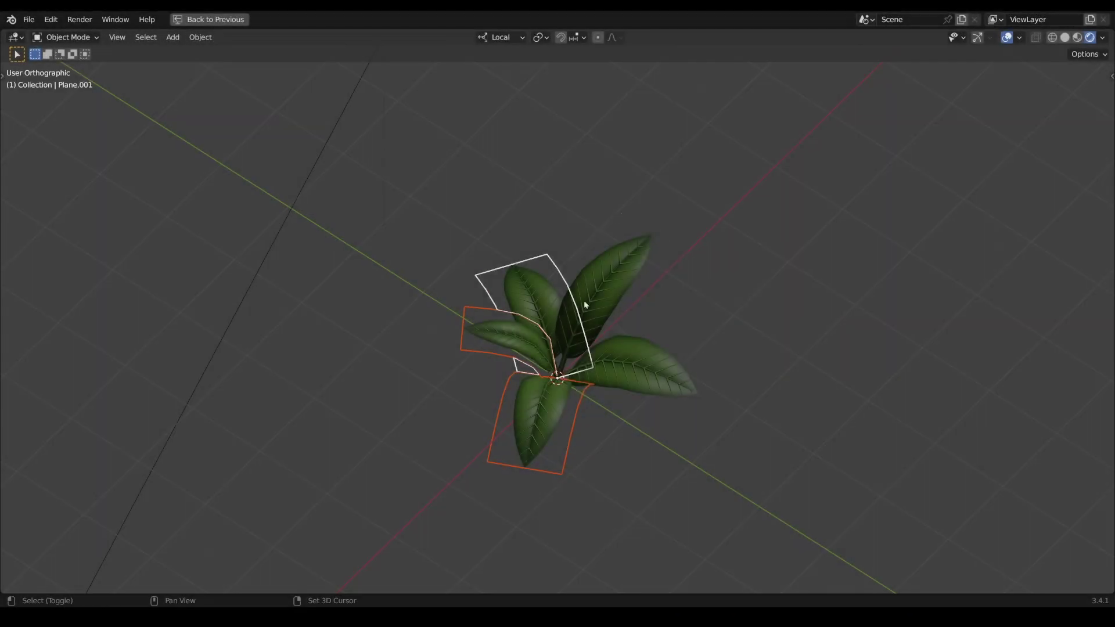
Rotate the selected leaf copies around the plant's centre
key(r)
click(628, 361)
key(Tab)
key(Tab)
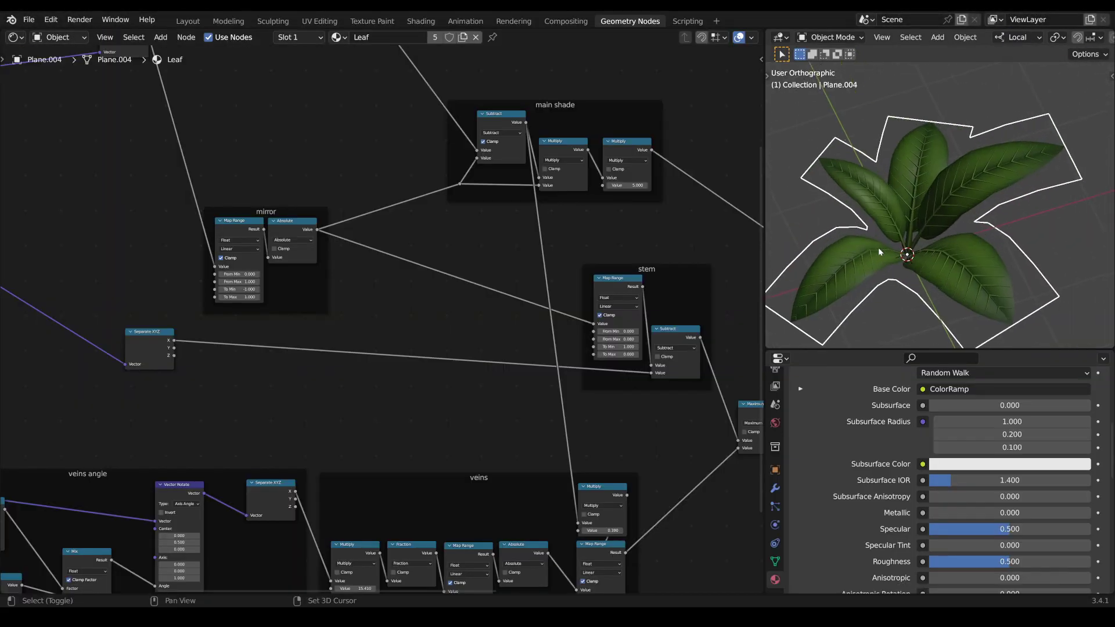
Adjust the veins angle value and raise the Multiply value that controls the veins' width
scroll(373, 397, up, 3)
middle_drag(371, 397, 372, 381)
shift+drag(259, 454, 266, 454)
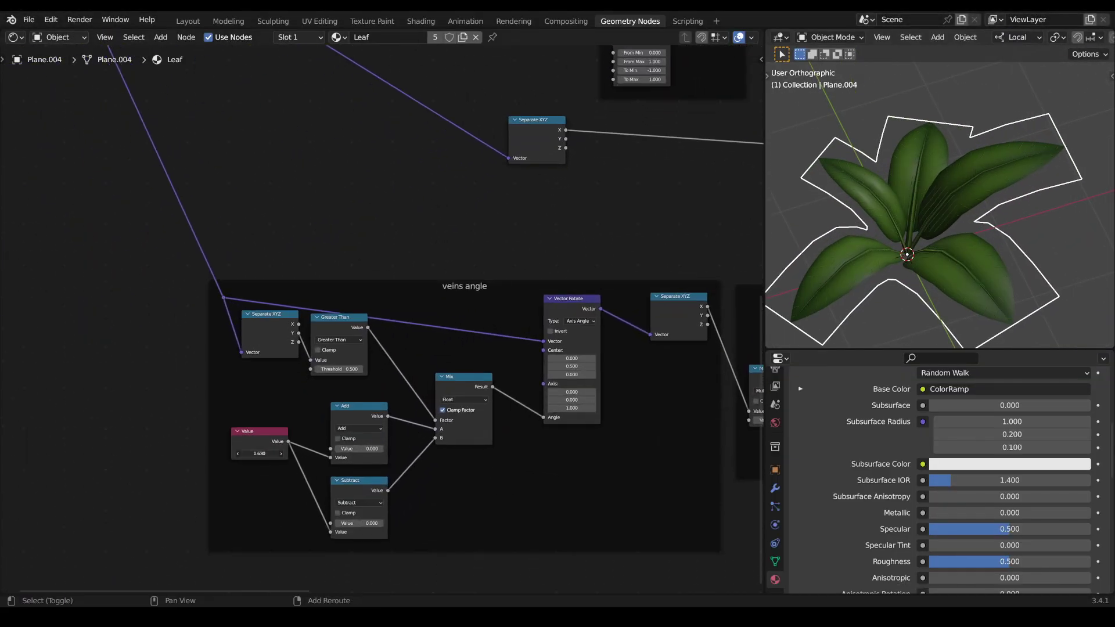
scroll(528, 439, down, 3)
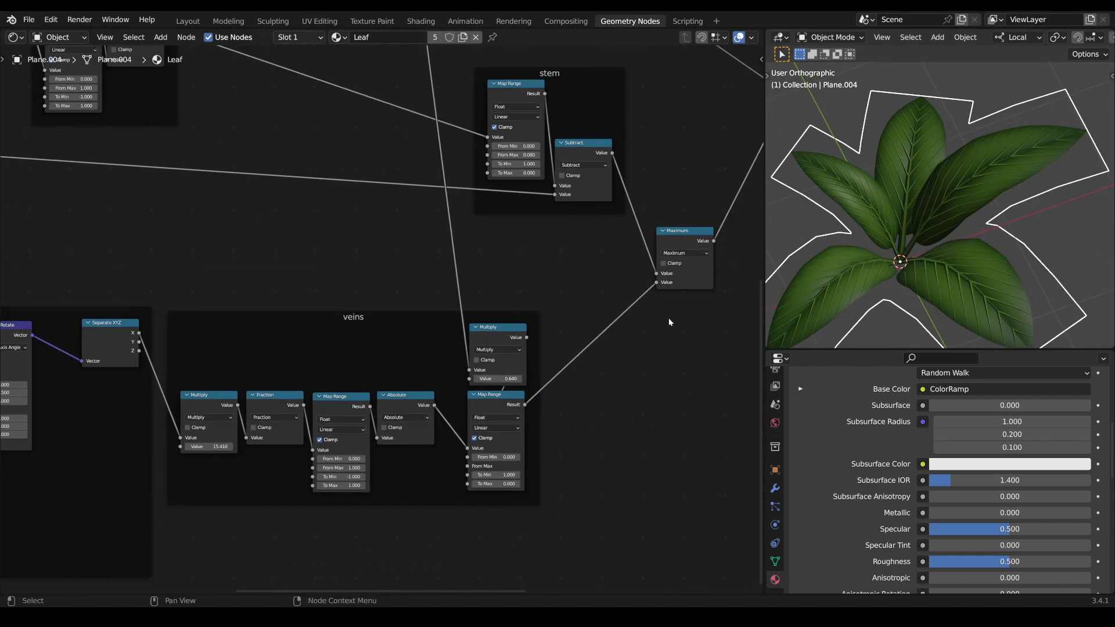
Add a Float Curve control point at about X 0.353, on the rising side just before the peak
scroll(669, 322, down, 3)
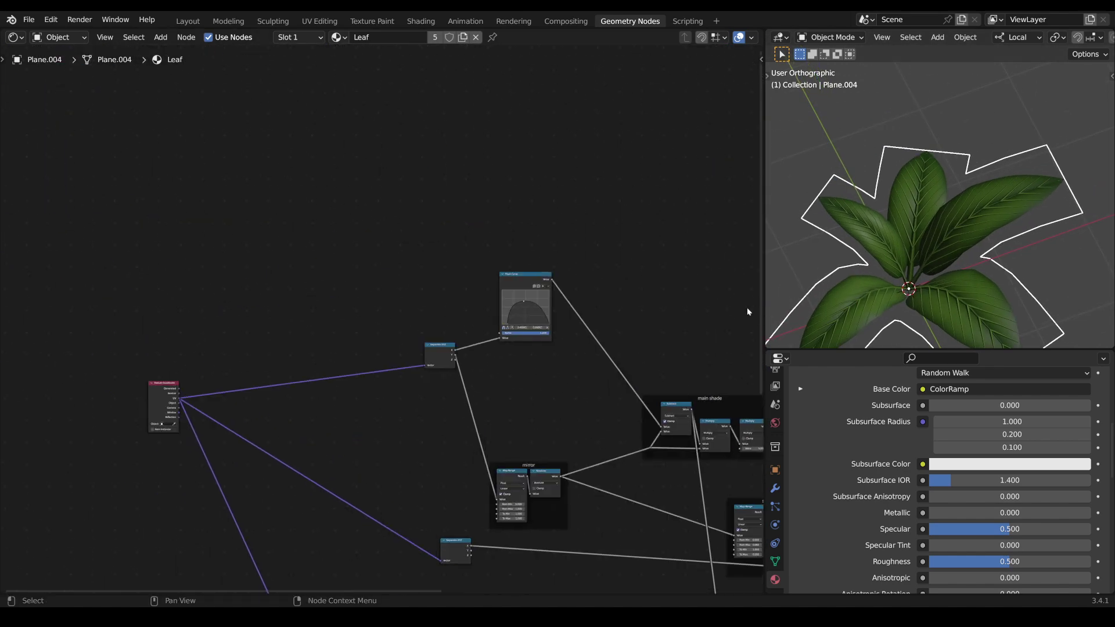
middle_drag(747, 308, 483, 303)
scroll(720, 299, up, 8)
scroll(485, 305, up, 4)
drag(490, 306, 674, 308)
scroll(656, 302, up, 5)
drag(514, 256, 516, 262)
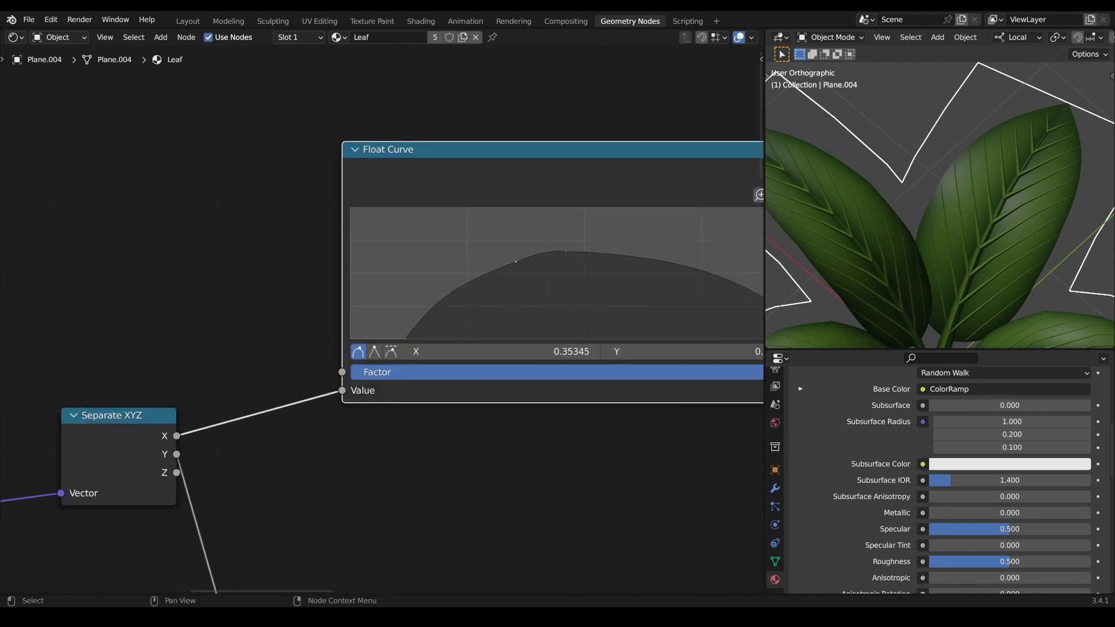
Adjust the Float Curve on both sides of its peak to refine the leaf outline
drag(434, 314, 429, 307)
middle_drag(601, 258, 492, 259)
drag(493, 258, 491, 265)
drag(520, 273, 551, 273)
scroll(923, 198, down, 4)
Inspect the reshaped plant from several angles in an enlarged viewport
middle_drag(923, 198, 894, 305)
scroll(929, 255, down, 3)
key(ctrl+space)
middle_drag(958, 279, 813, 290)
click(635, 397)
middle_drag(635, 397, 784, 264)
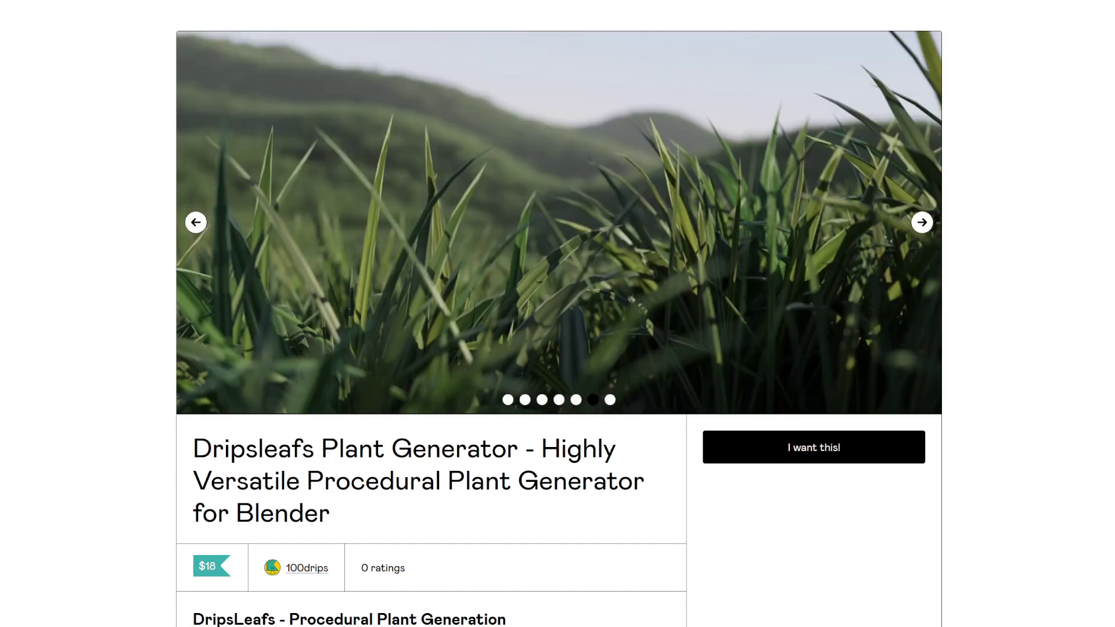
Switch to the Dripsleafs Plant Generator page on Gumroad and read through its features, how-to and update notes
scroll(558, 314, down, 9)
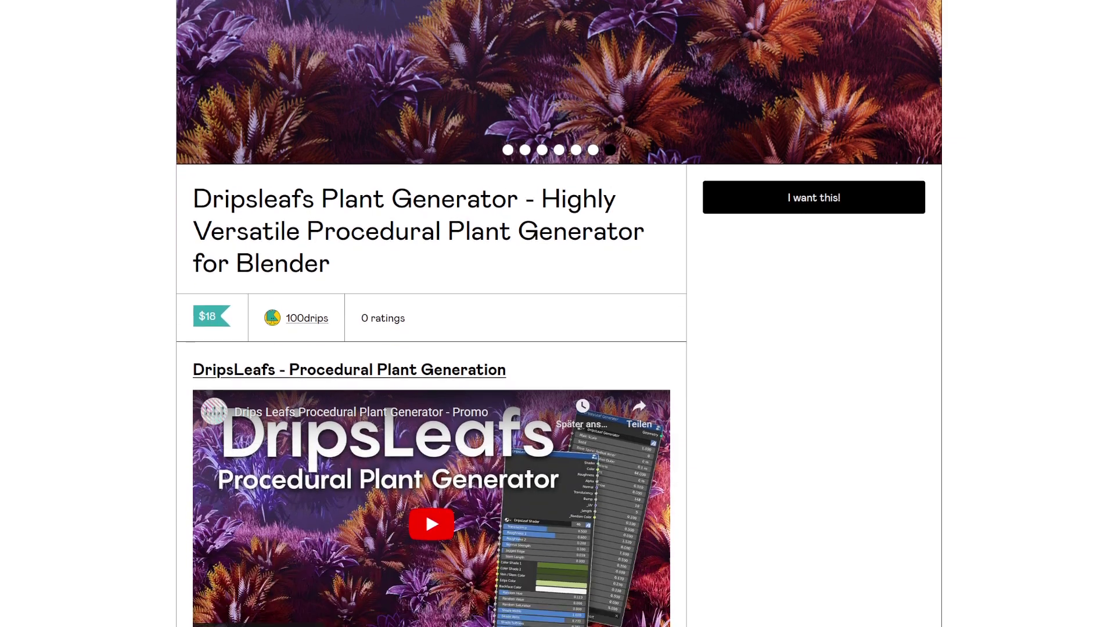
scroll(557, 313, down, 8)
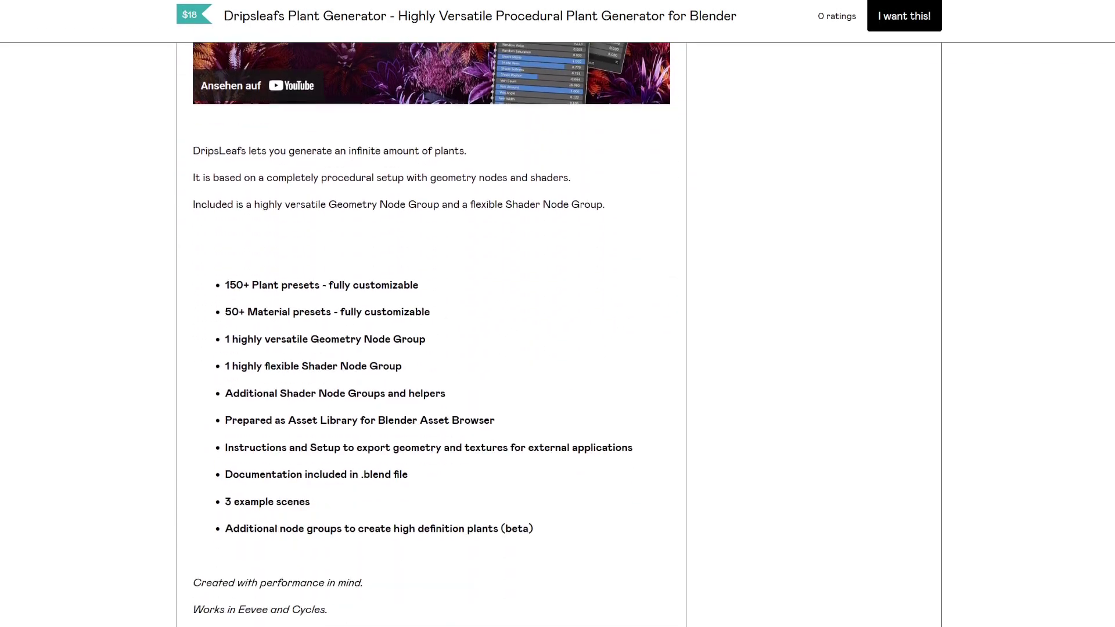
scroll(558, 313, down, 12)
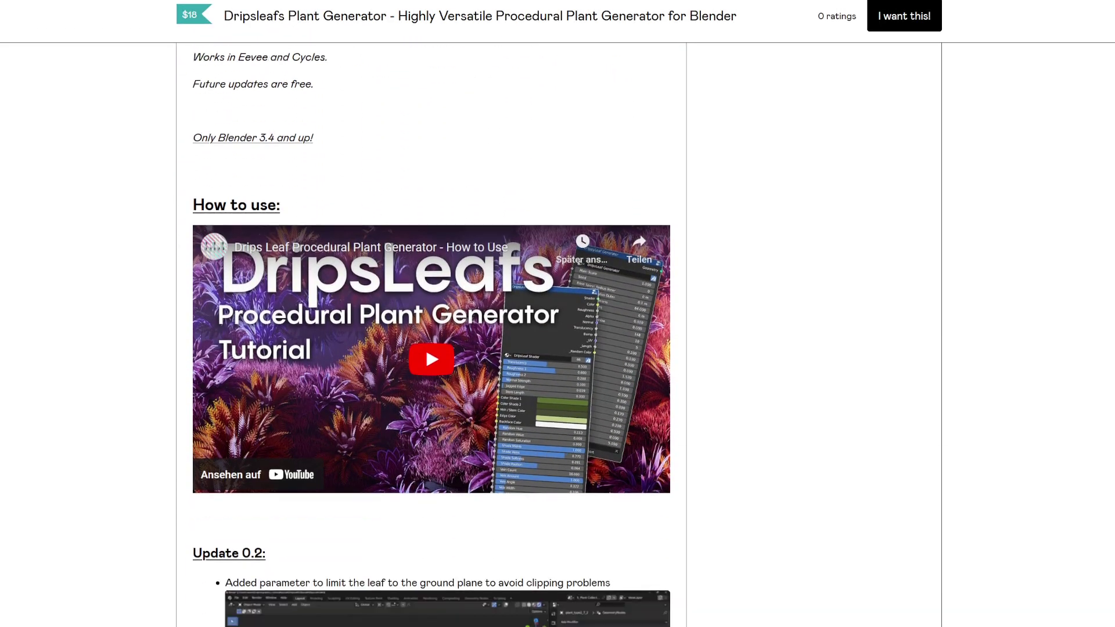
scroll(558, 314, down, 2)
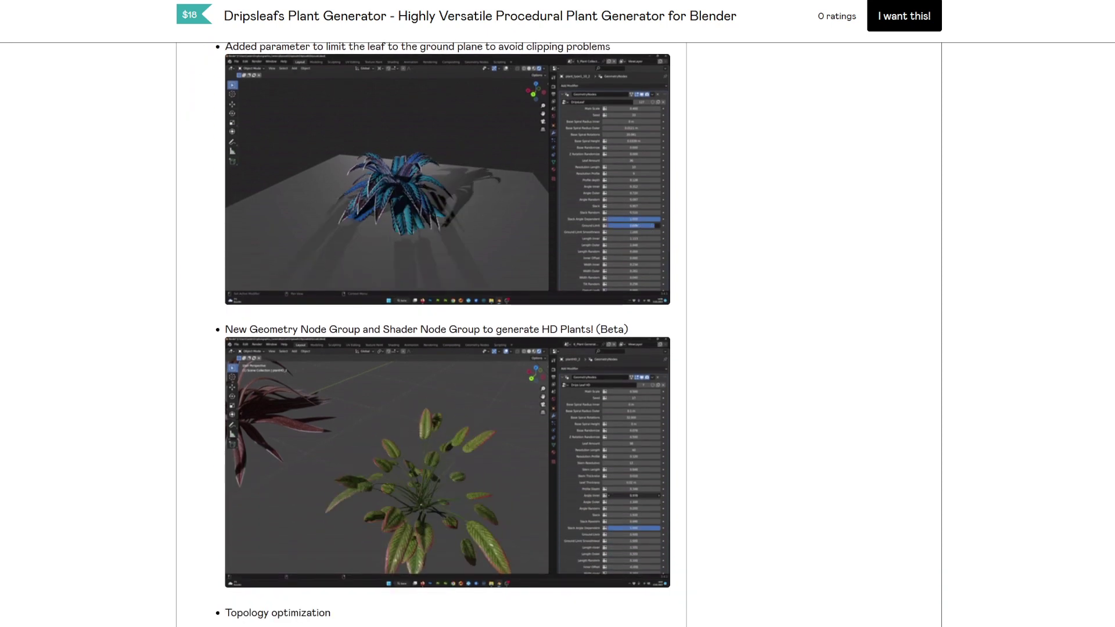
scroll(557, 314, down, 9)
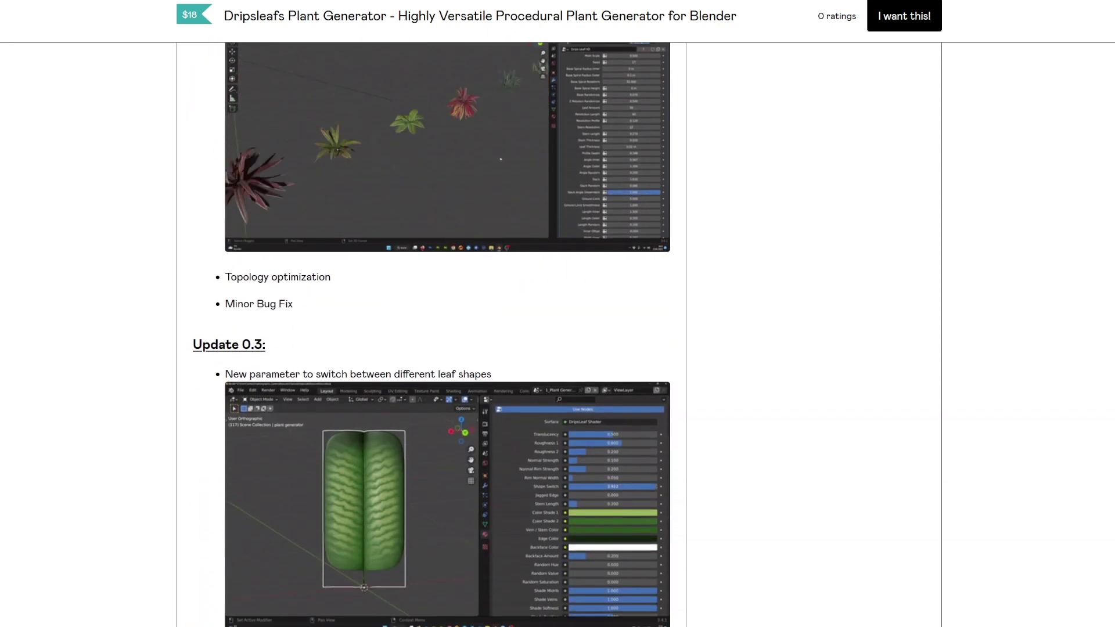
scroll(557, 313, down, 1)
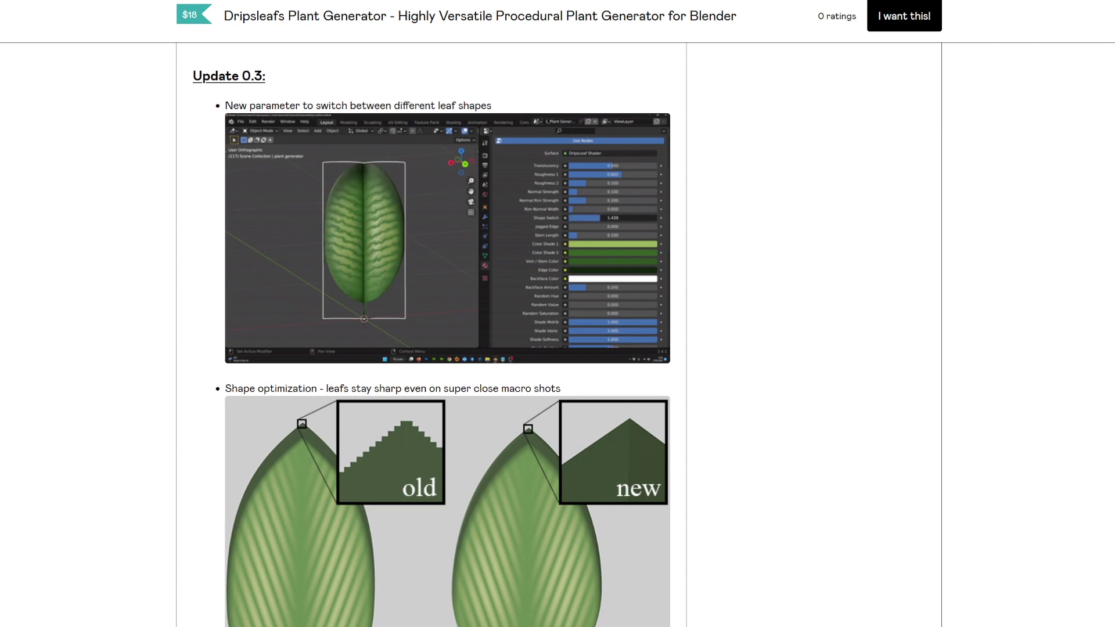
scroll(558, 313, down, 5)
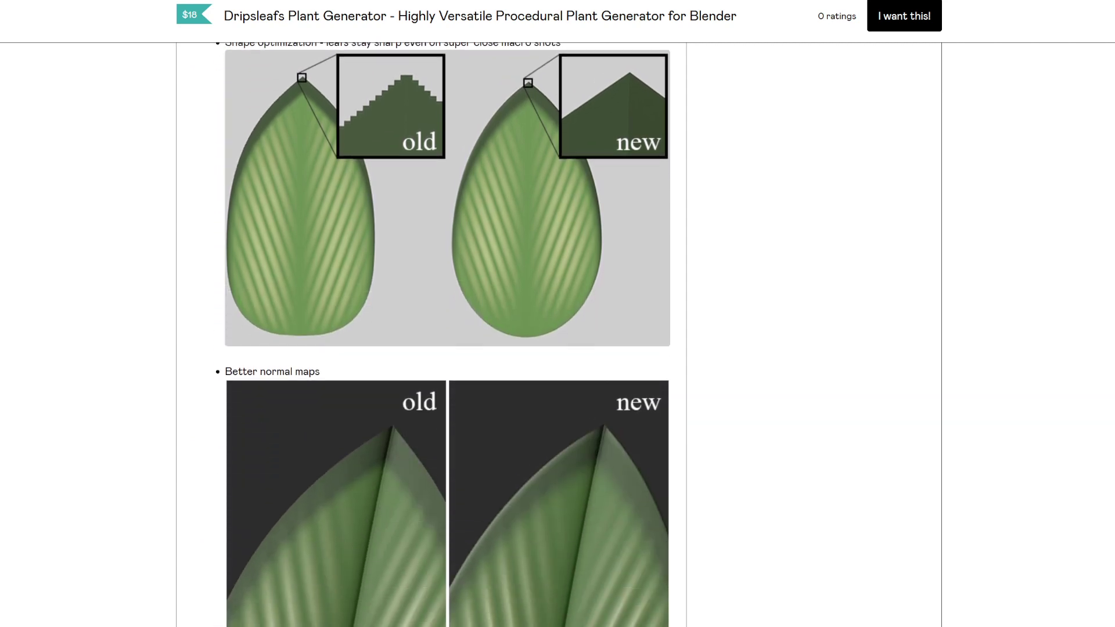
scroll(557, 313, down, 8)
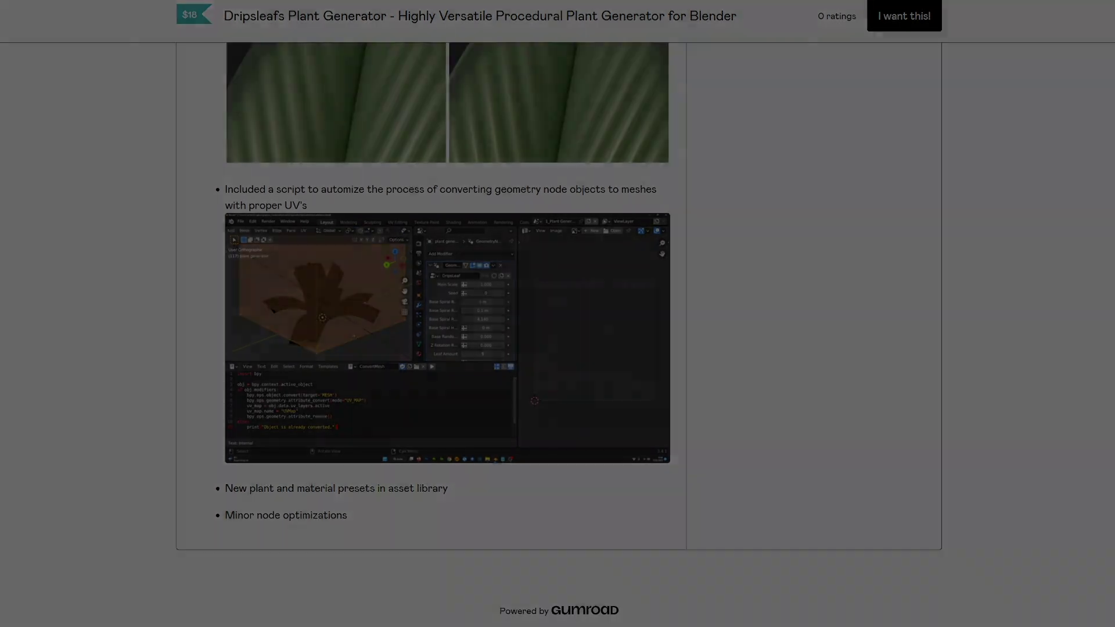